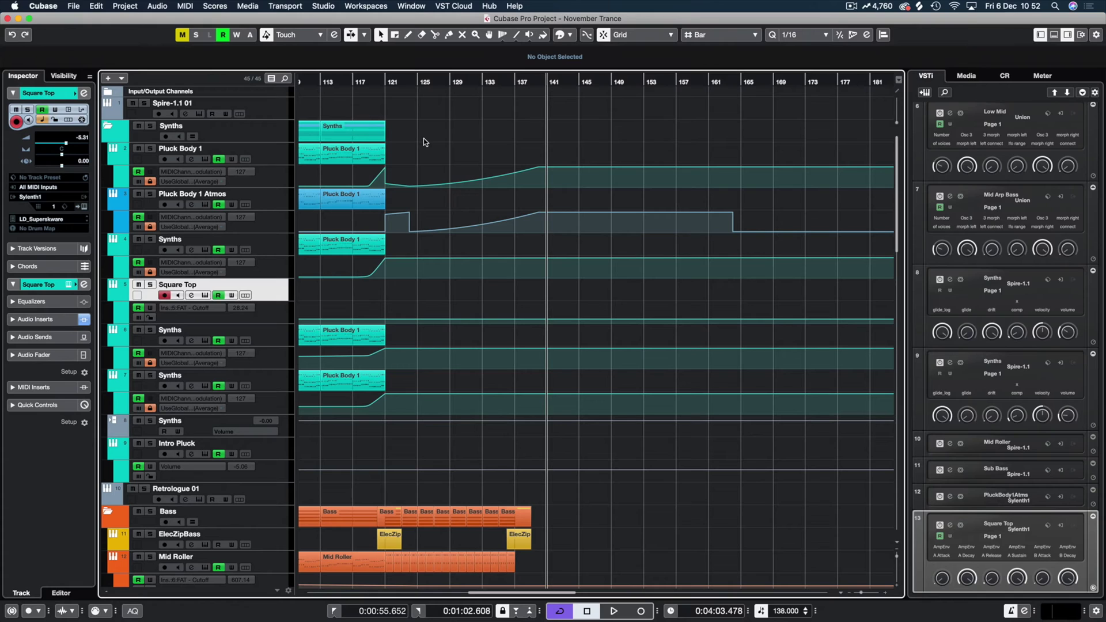
Step: Record a MIDI chord take on the Pluck Body 1 track from bar 140 to bar 157
click(288, 159)
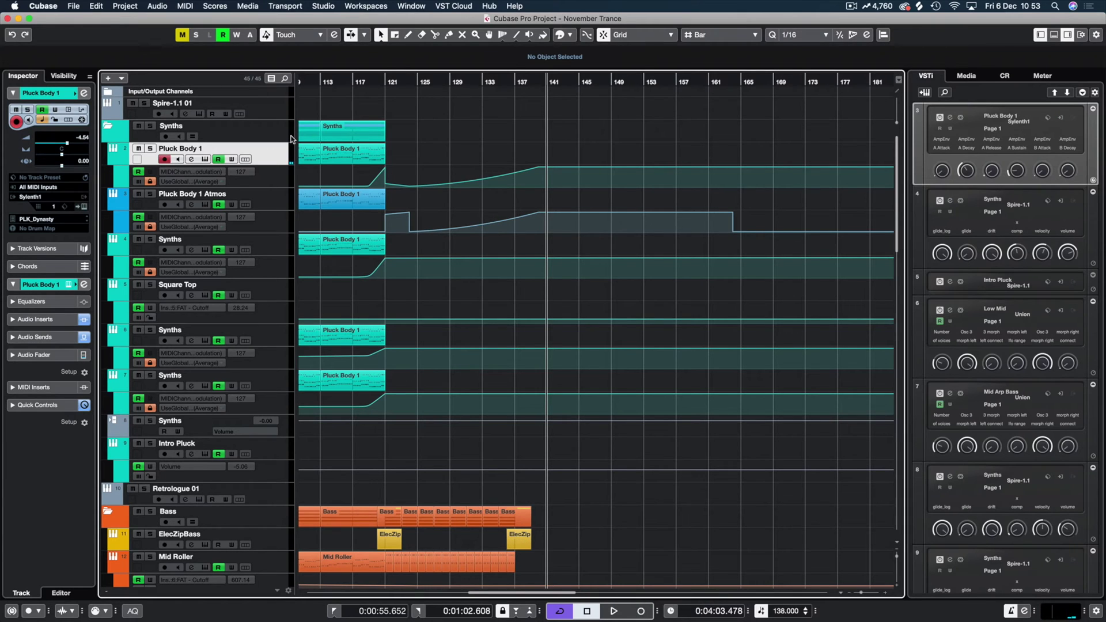
drag(530, 84, 502, 83)
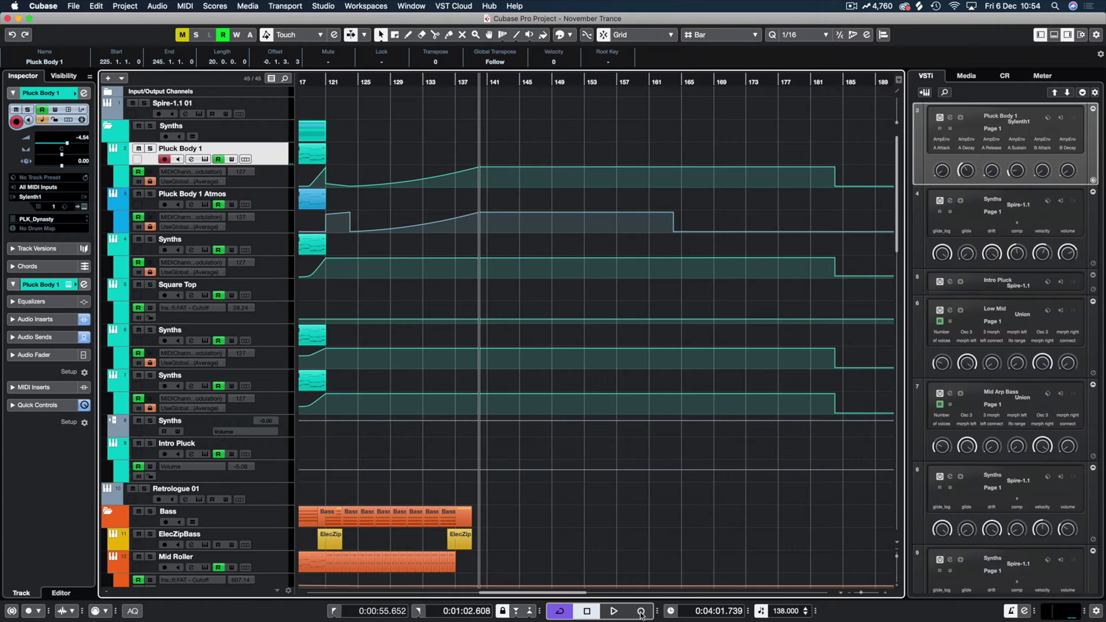
click(640, 612)
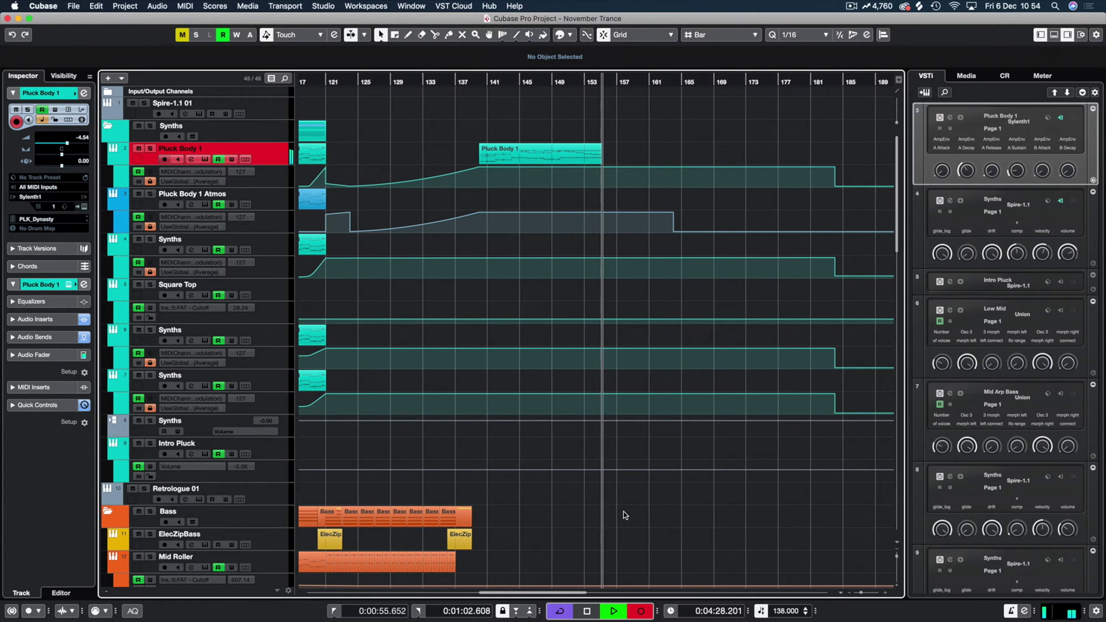
key(space)
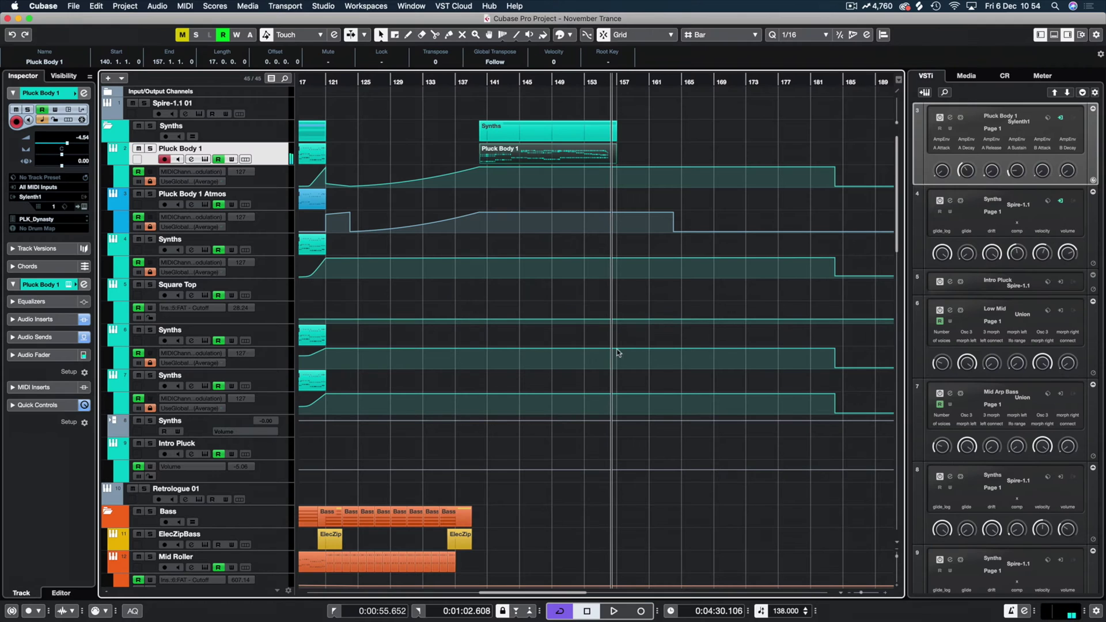
Step: Record a second take on the Pluck Body 1 track from bar 157 to bar 174
click(615, 81)
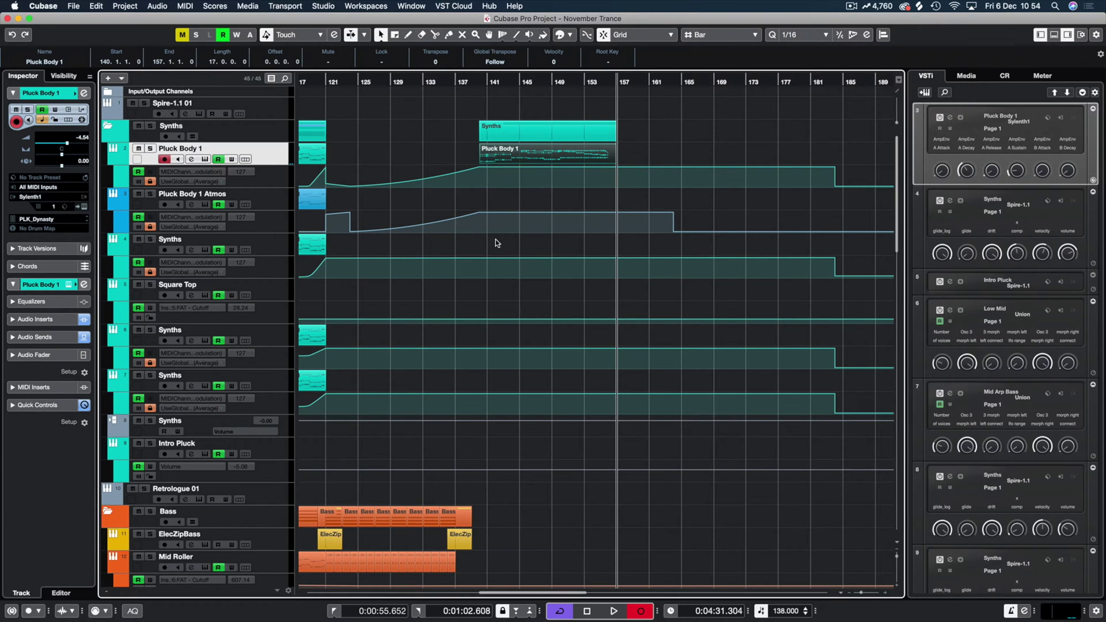
key(KP_Multiply)
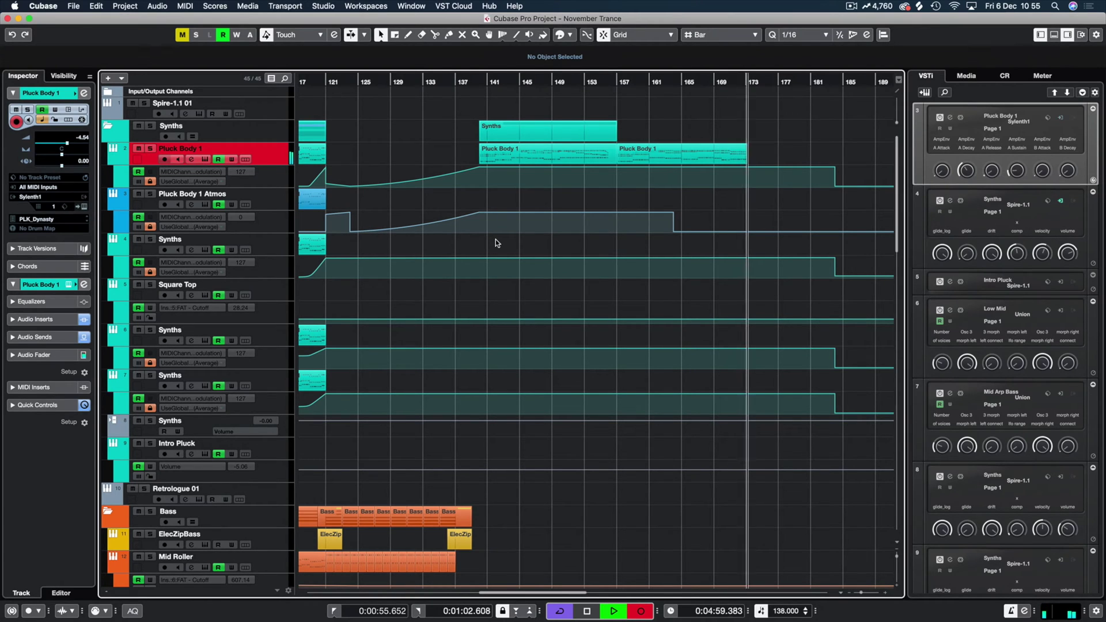
key(space)
Step: Delete the earlier Pluck Body 1 take and move the remaining one to start at bar 141
click(544, 160)
key(Delete)
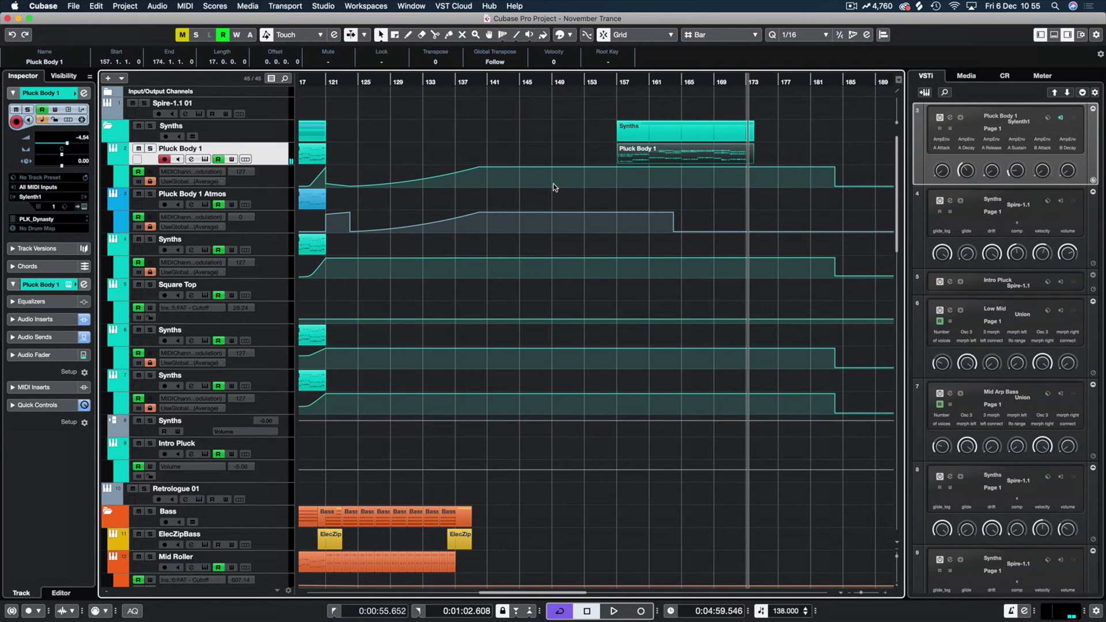
drag(622, 129, 462, 137)
key(Delete)
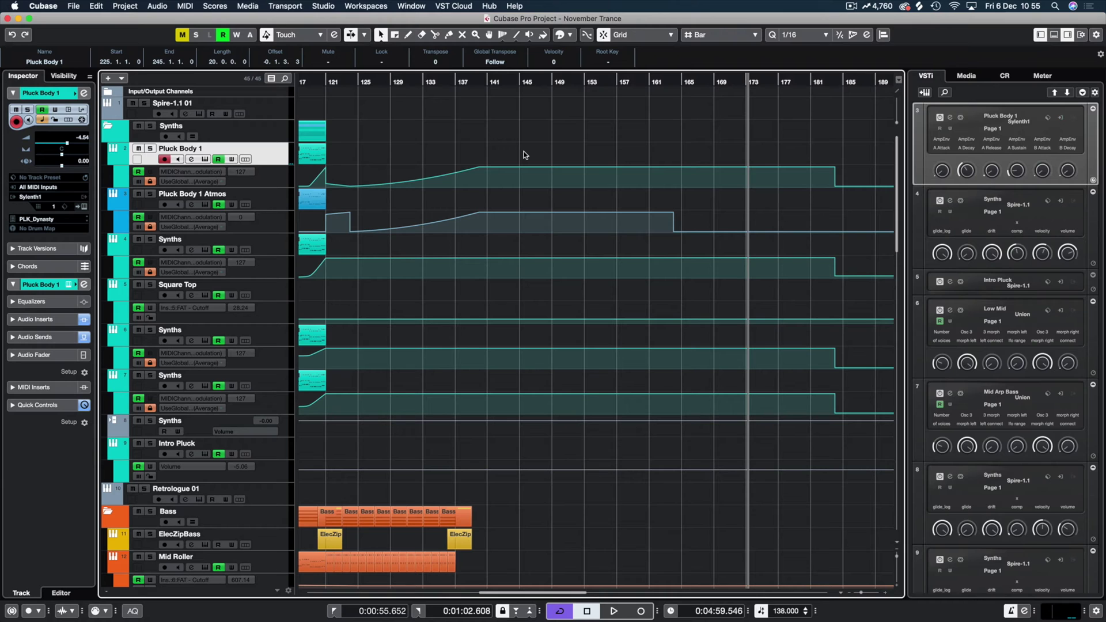
key(super+z)
Step: Open the moved Pluck Body 1 part in the Key Editor and give all its notes a fixed 1/16 length
double_click(524, 155)
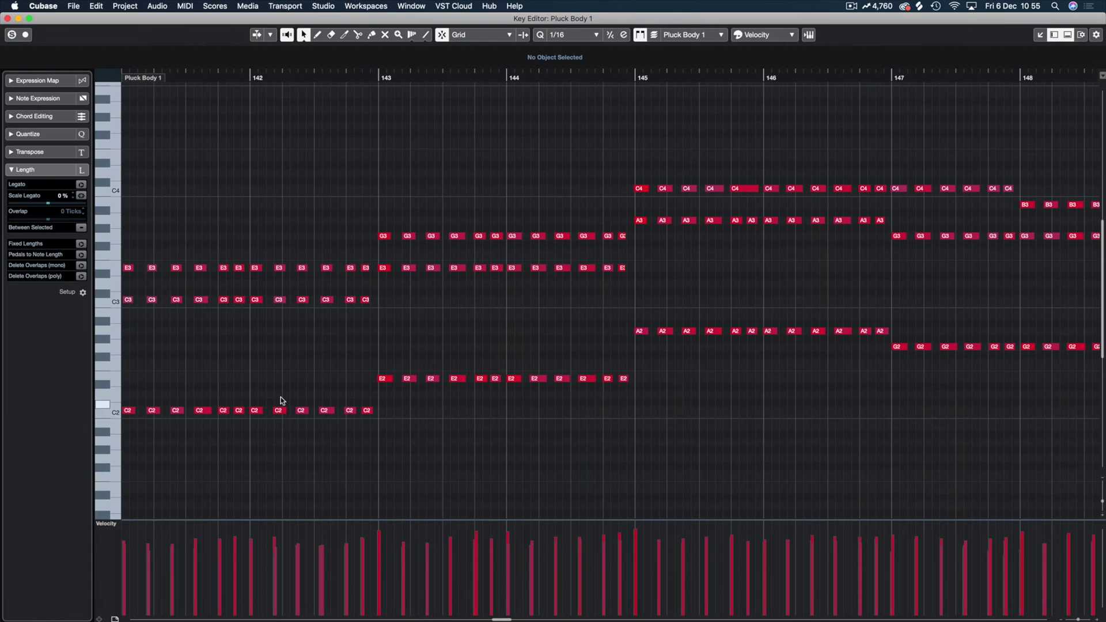
key(super+a)
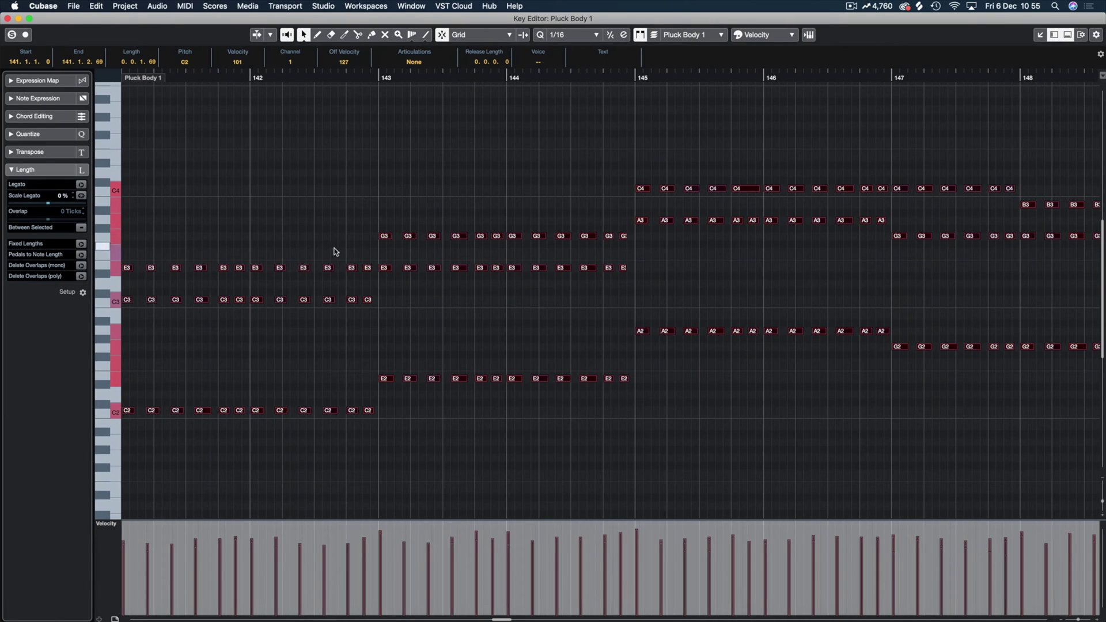
scroll(484, 150, right, 5)
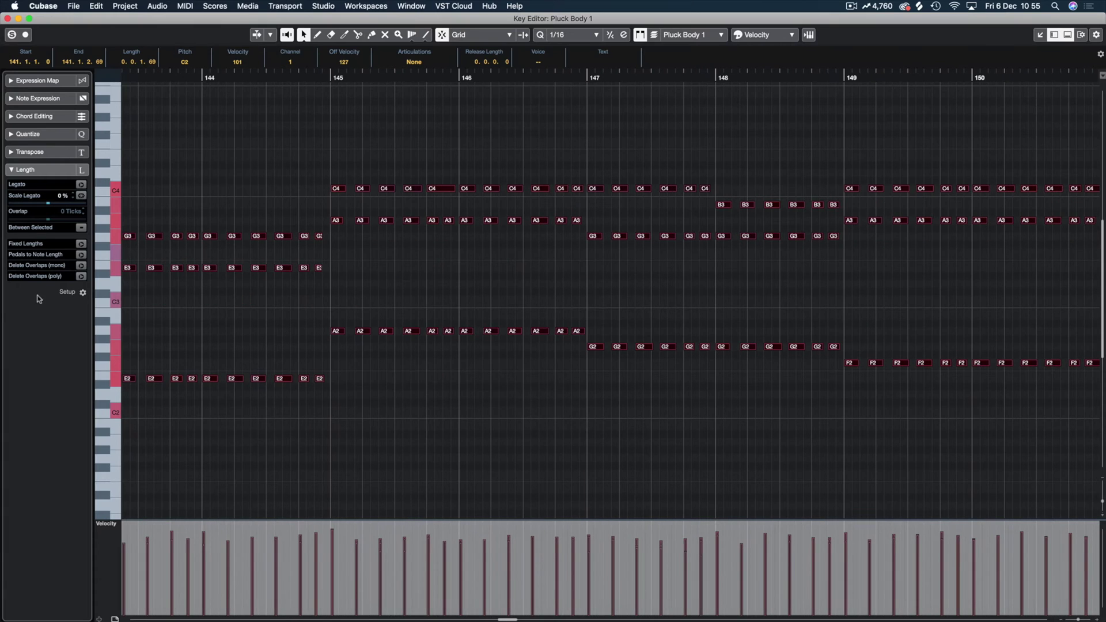
click(81, 245)
Step: Raise the velocity of all notes in the part to 127
scroll(498, 169, right, 10)
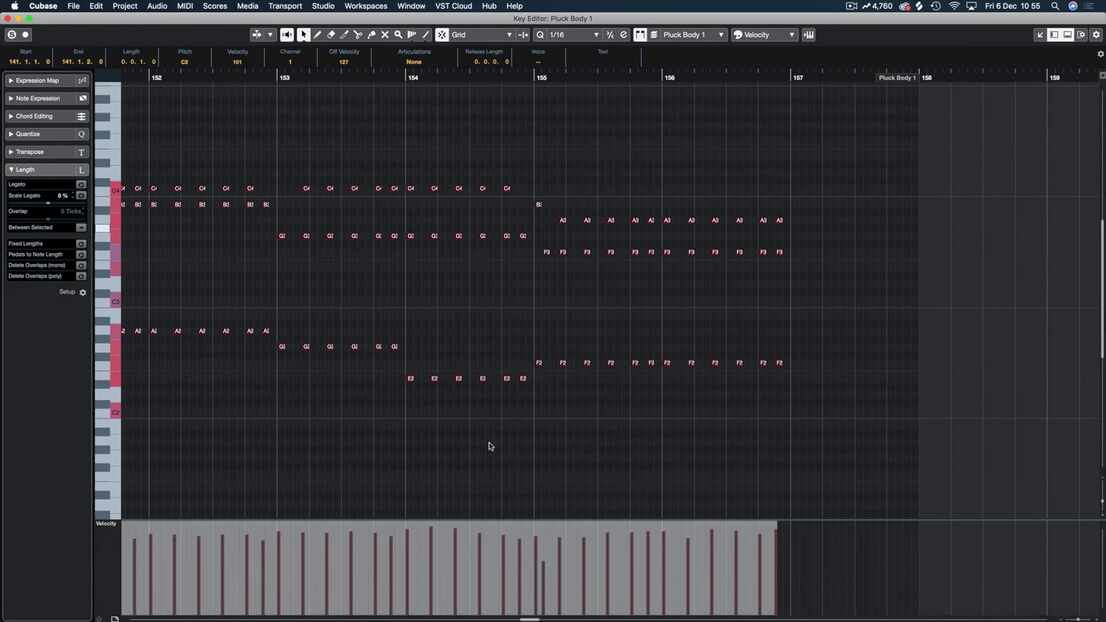
drag(389, 524, 404, 265)
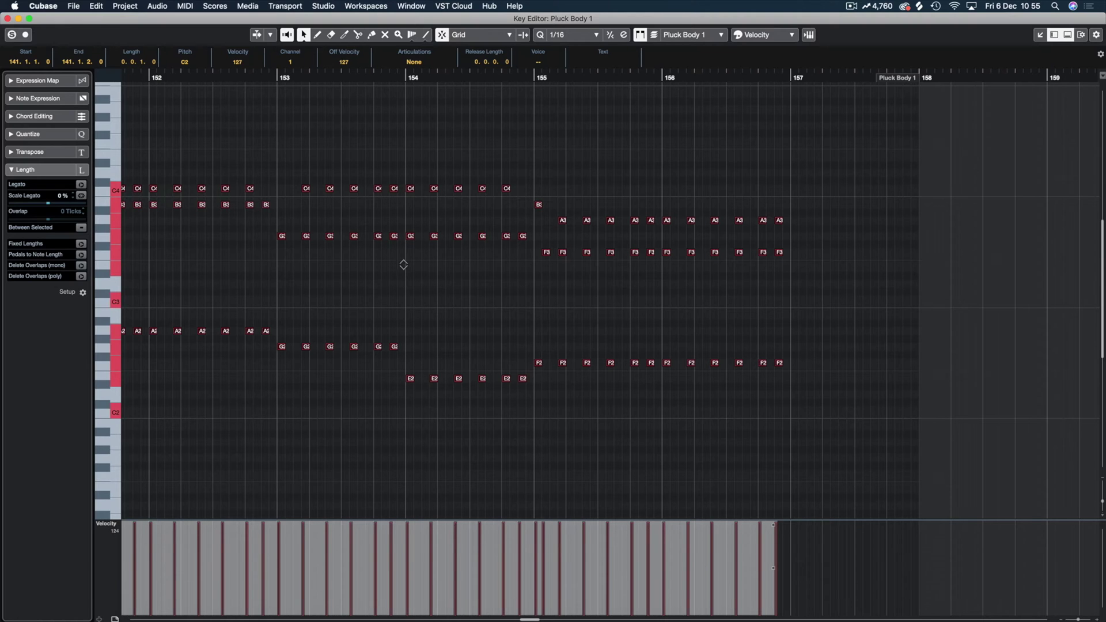
click(401, 296)
Step: Set the loop range from bar 141 to bar 157 and start playback just before the part
key(g)
key(g)
key(g)
key(g)
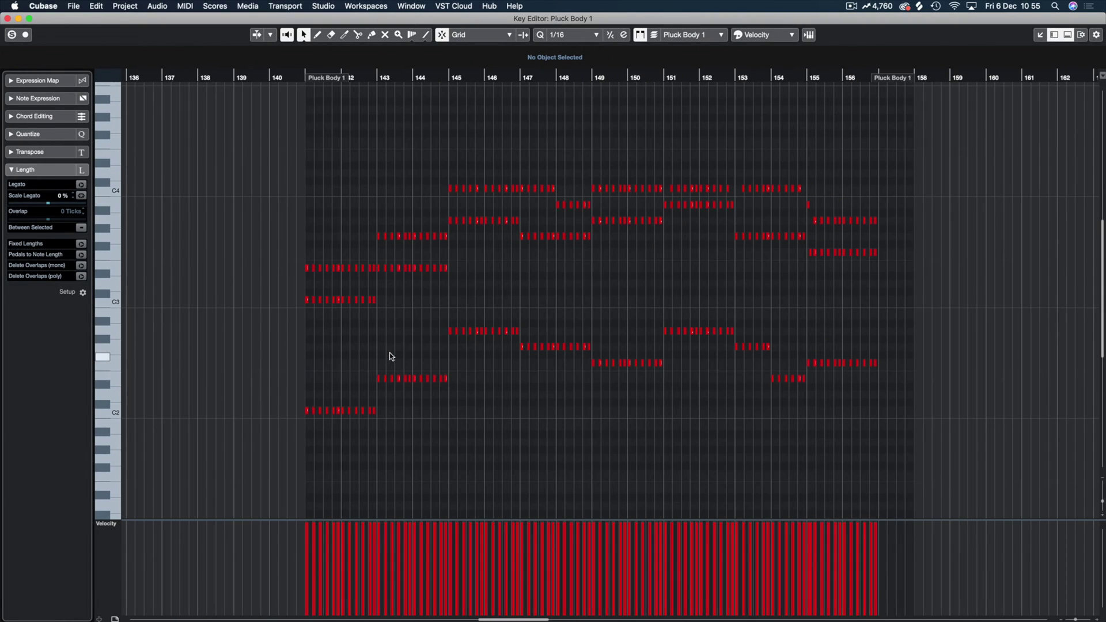
click(300, 77)
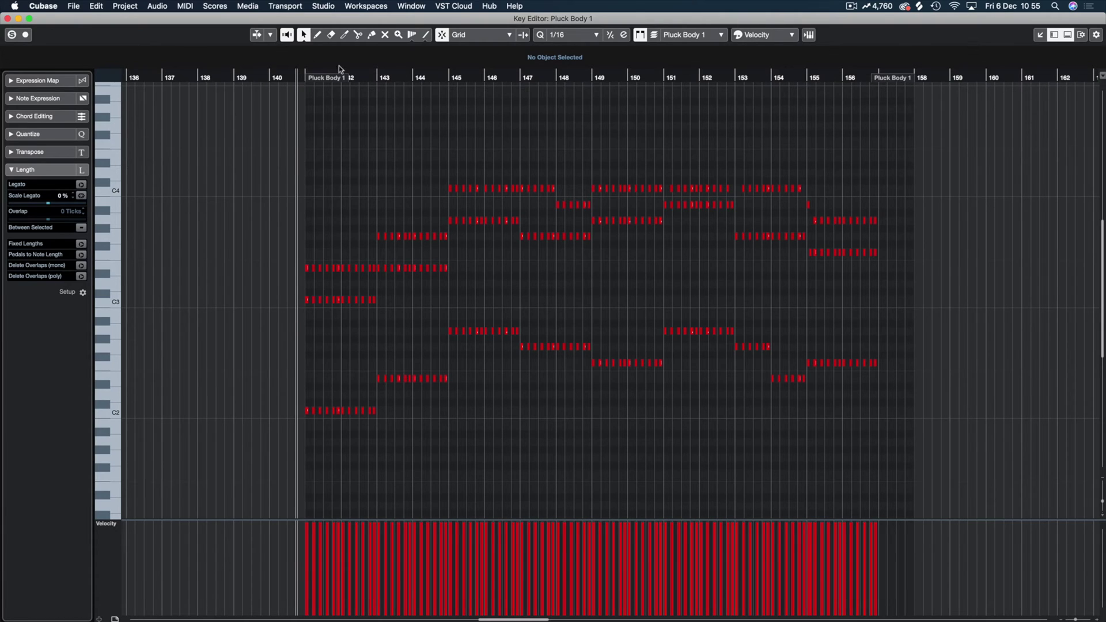
drag(303, 69, 890, 63)
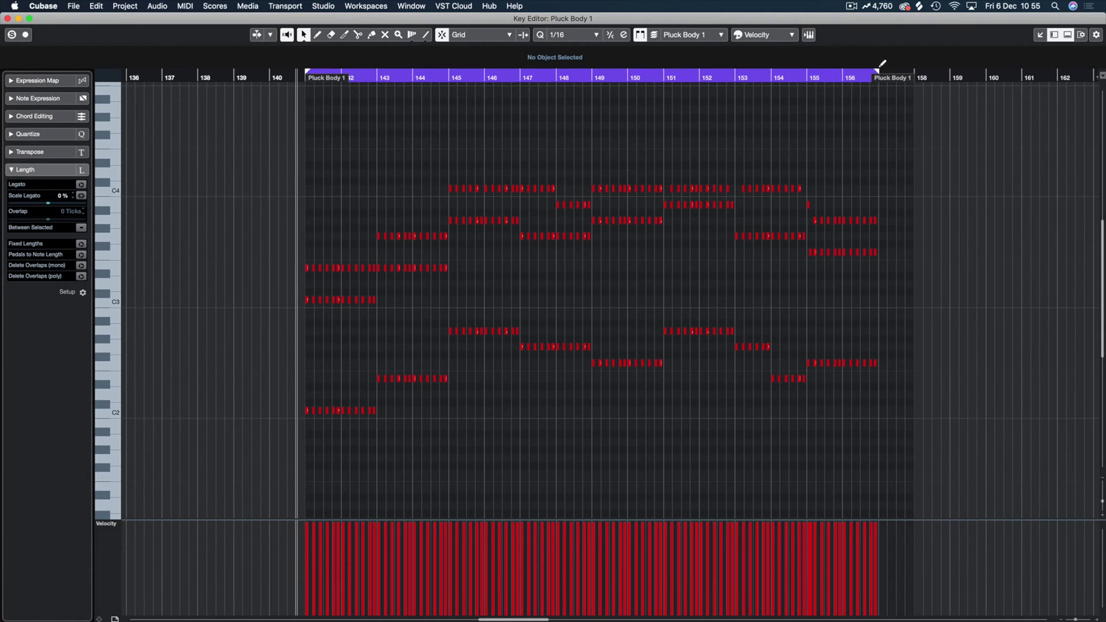
key(space)
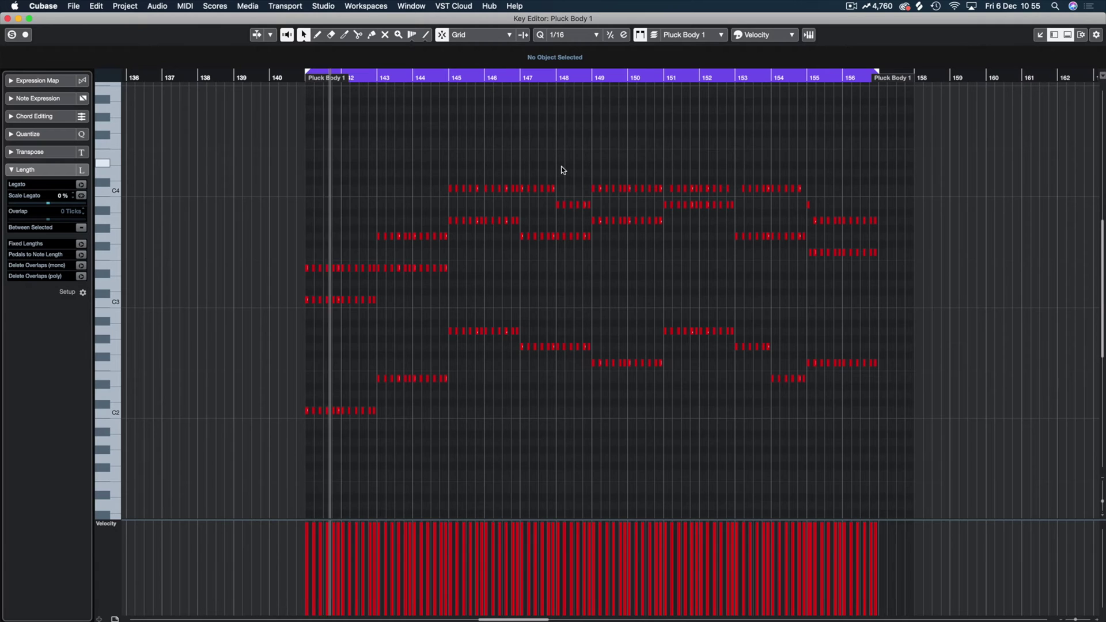
Step: Fill the gaps in the C4 line with copied notes at 151.1.1 and 152.4.3
key(h)
key(h)
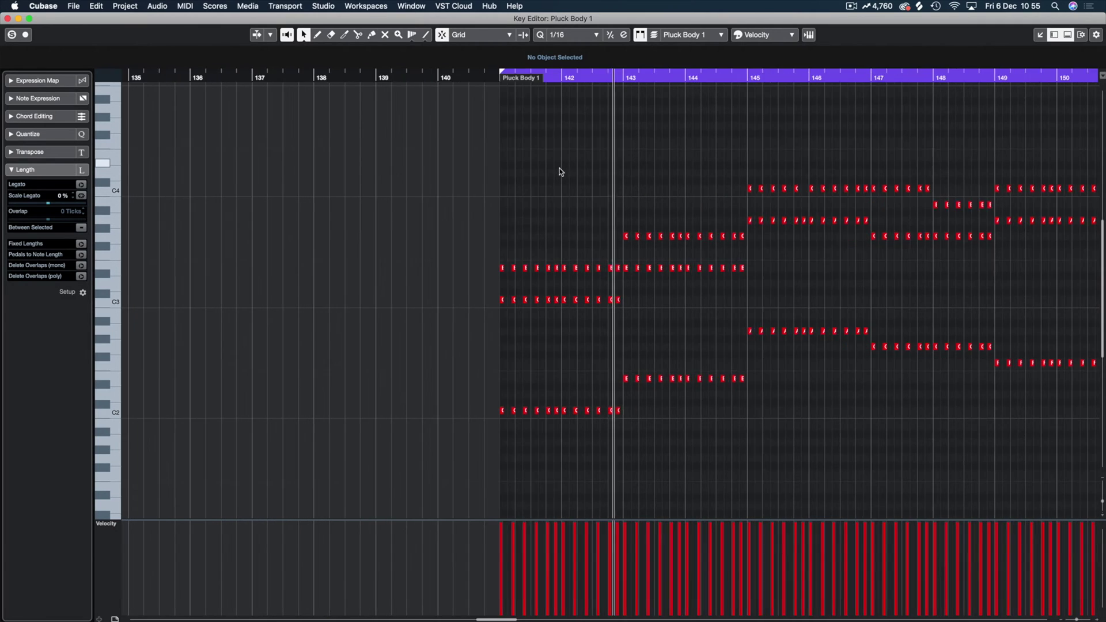
scroll(562, 172, right, 5)
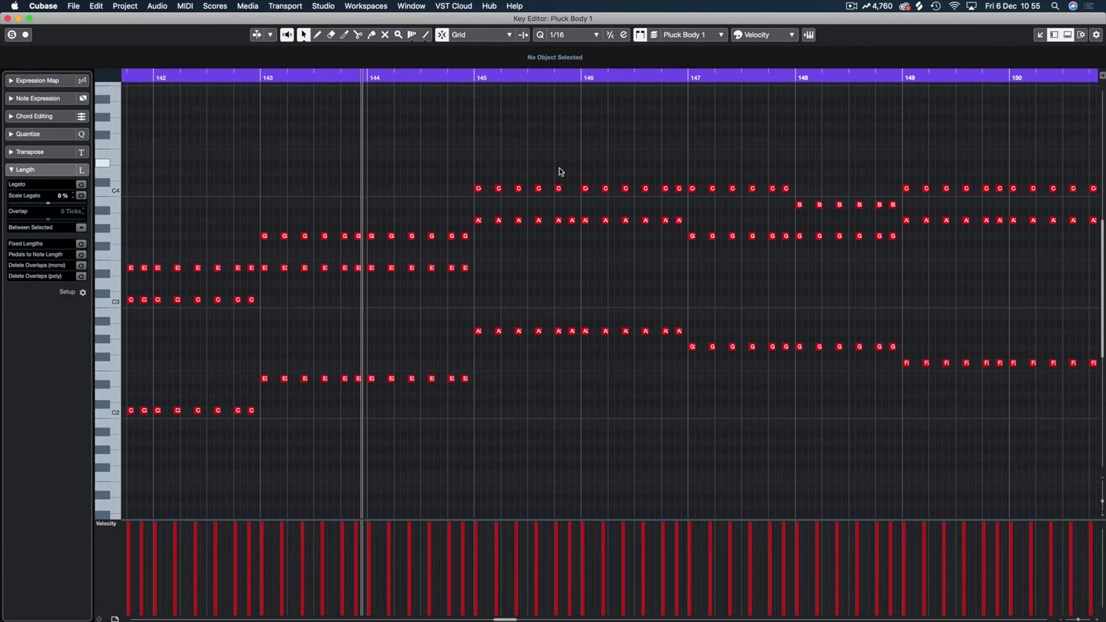
scroll(559, 171, right, 5)
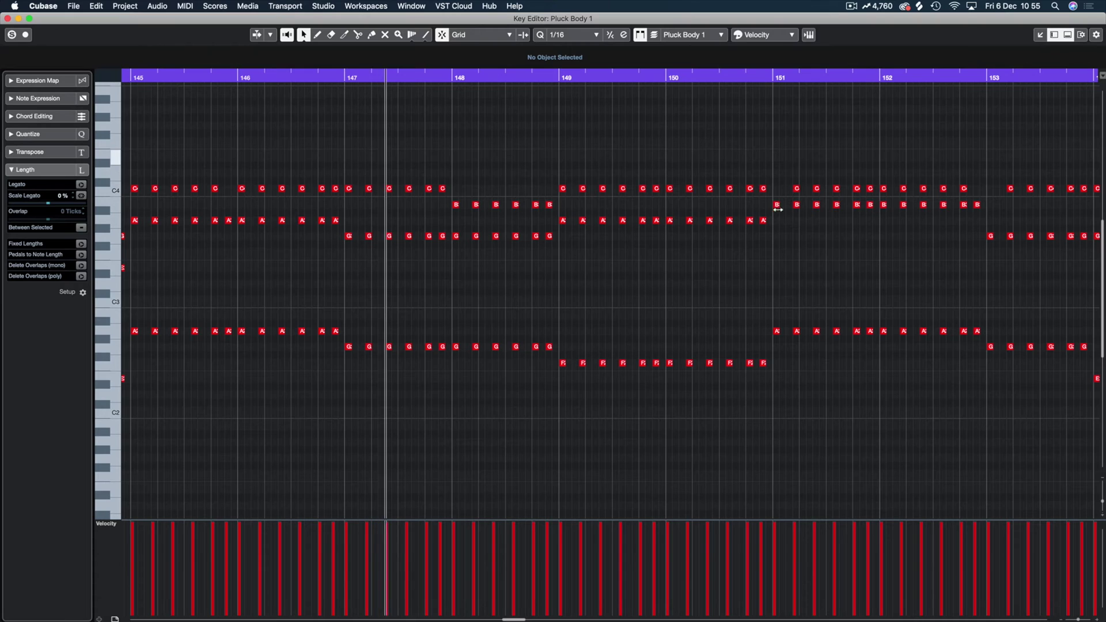
mouse_move(798, 189)
mouse_down()
mouse_move(778, 192)
mouse_move(798, 192)
mouse_up()
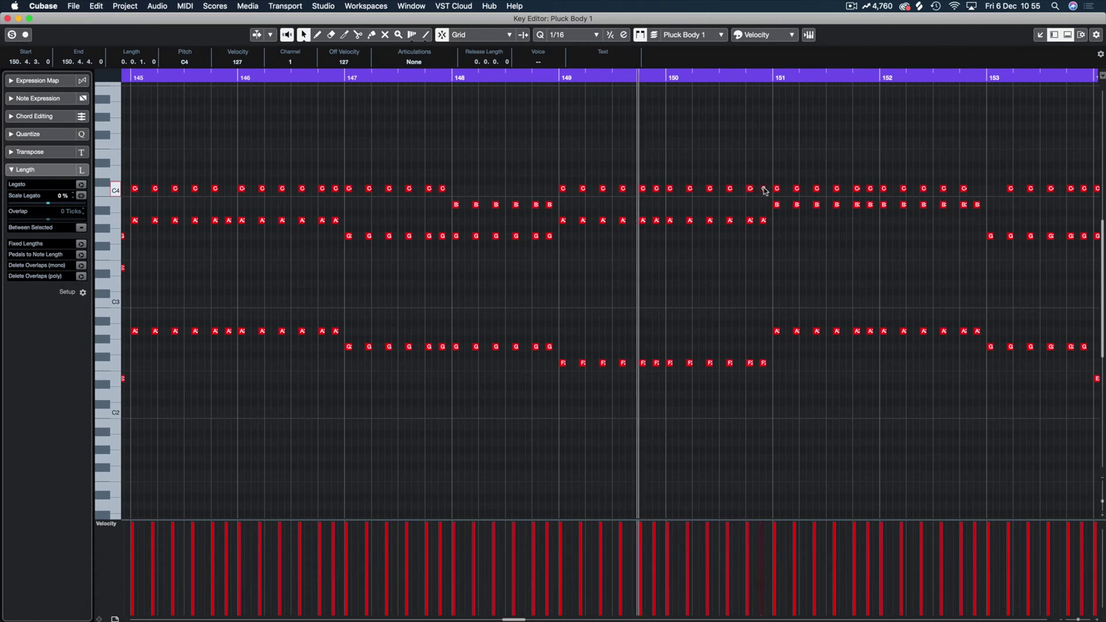
key(Left)
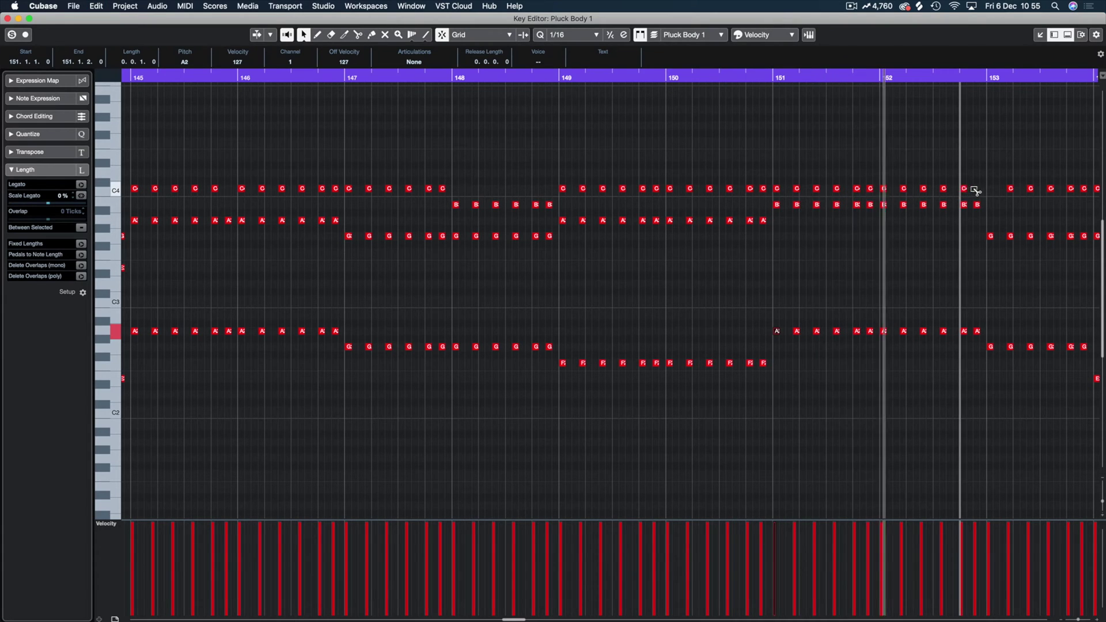
drag(965, 189, 979, 190)
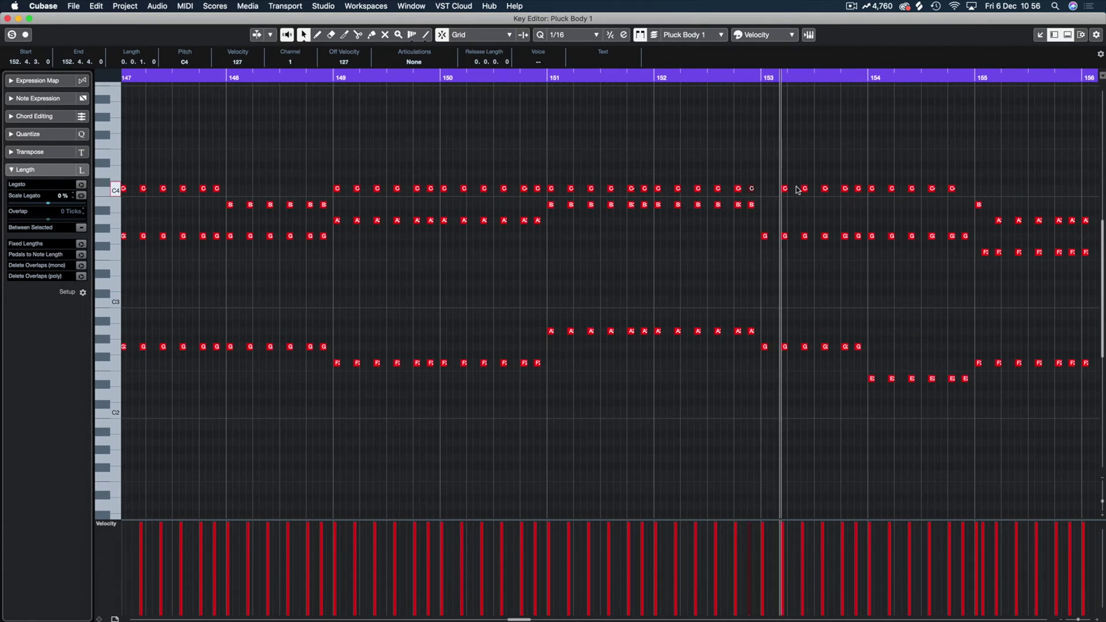
Step: Copy C4 notes to 153.1.1 and 154.4.3, and move the late F3 in bar 155 to 155.1.1
drag(785, 189, 766, 189)
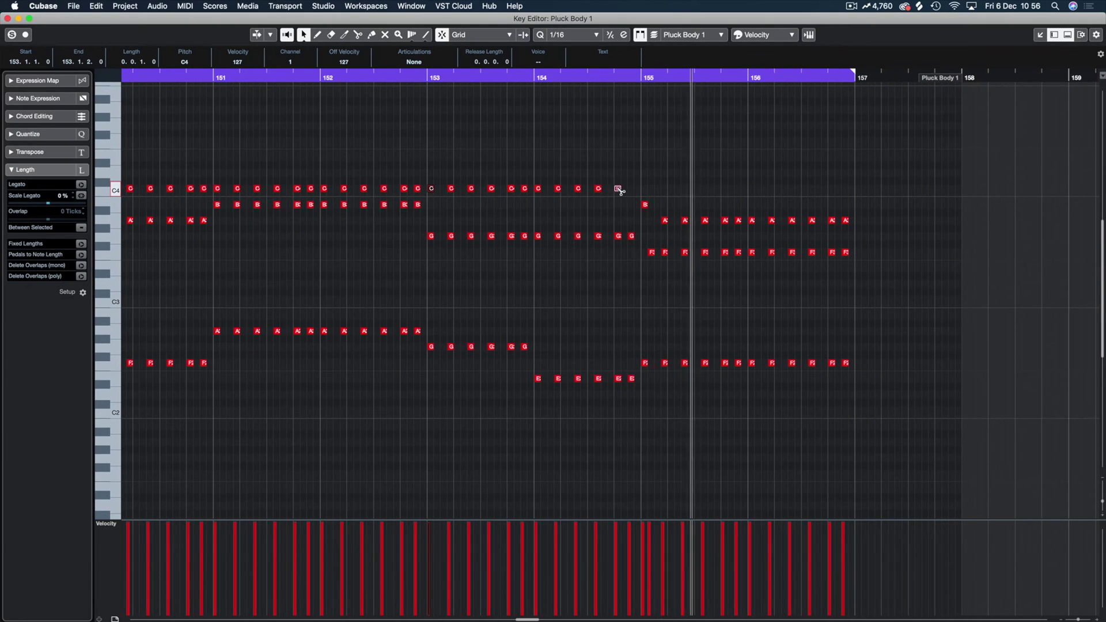
drag(618, 189, 633, 191)
drag(651, 255, 646, 254)
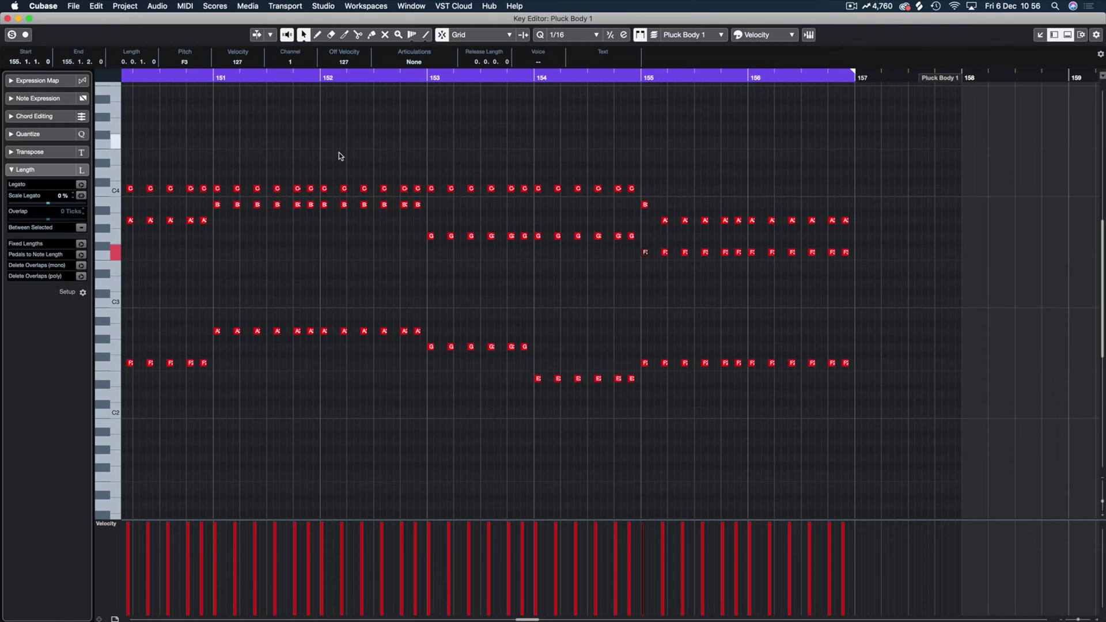
Step: Listen through the corrected chord sequence and return to the arrangement
scroll(302, 275, left, 5)
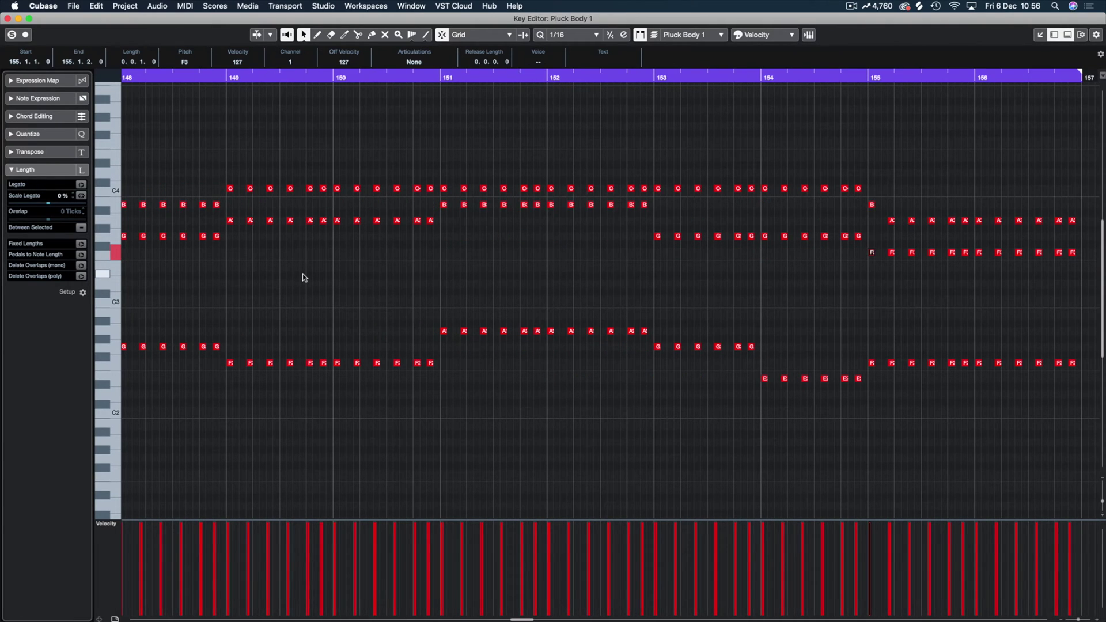
scroll(306, 277, down, 6)
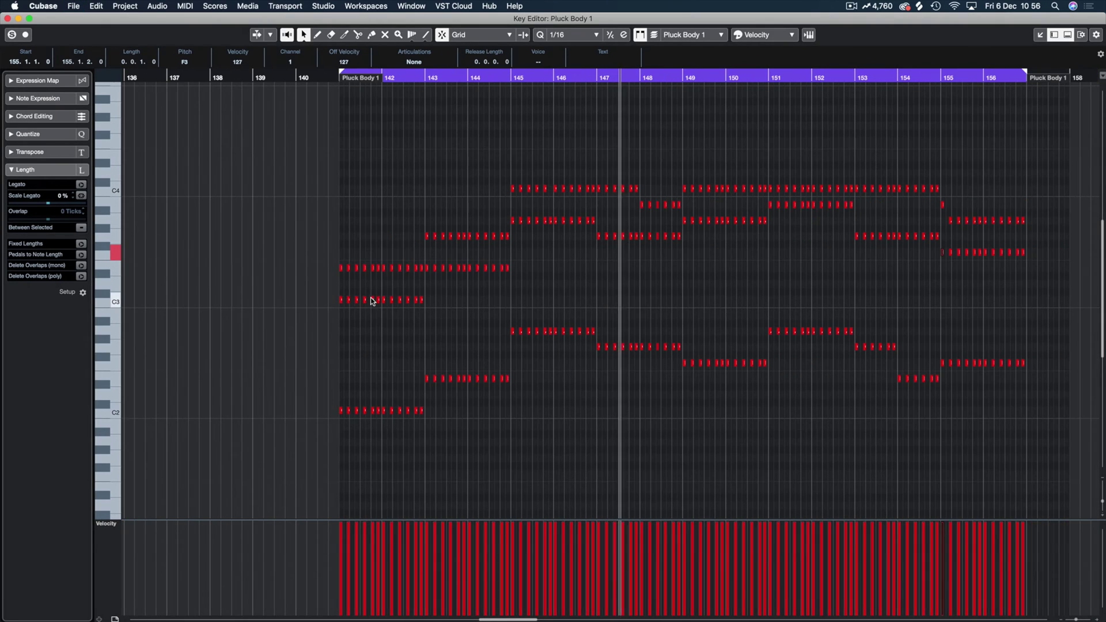
scroll(369, 300, down, 1)
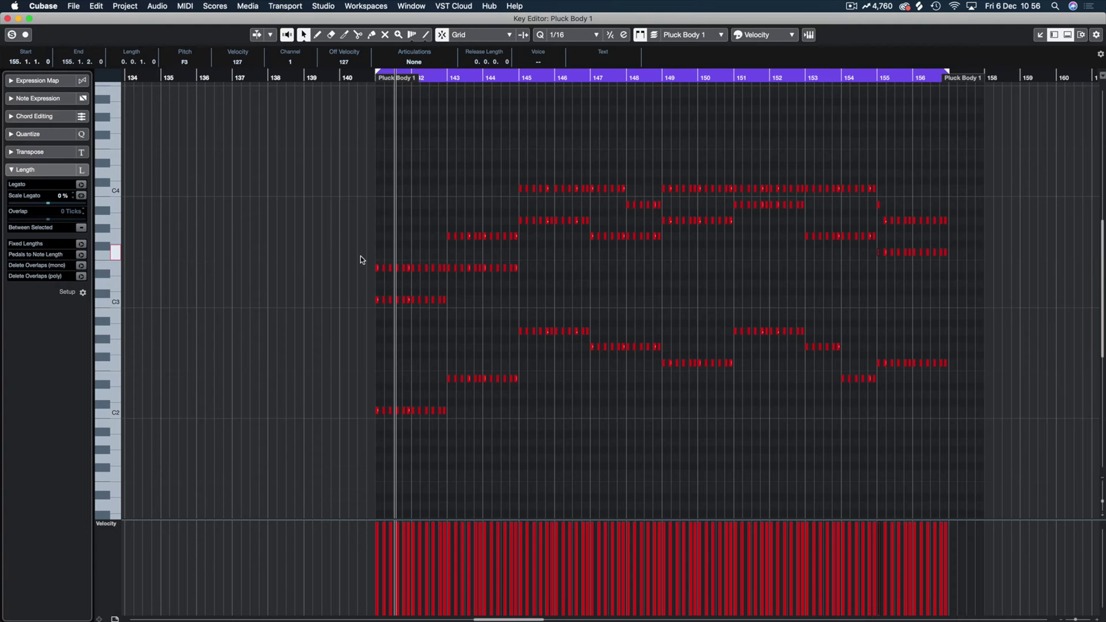
drag(351, 254, 445, 277)
key(Return)
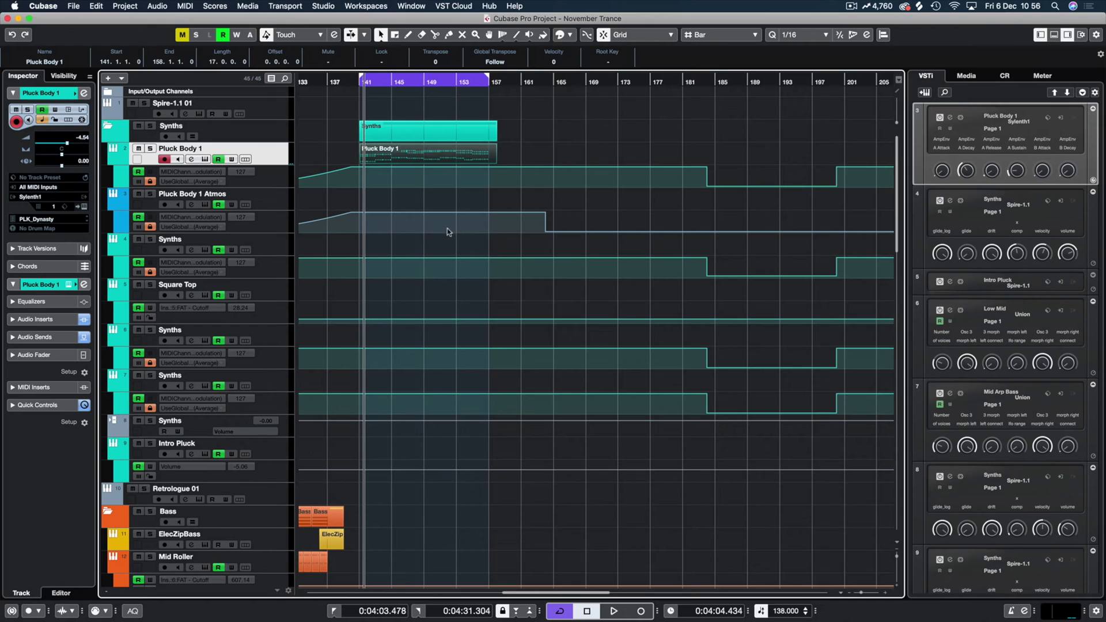
Step: Trim the end of the Pluck Body 1 part to bar 157 and duplicate it directly after itself
drag(491, 163, 487, 162)
key(super+d)
click(551, 151)
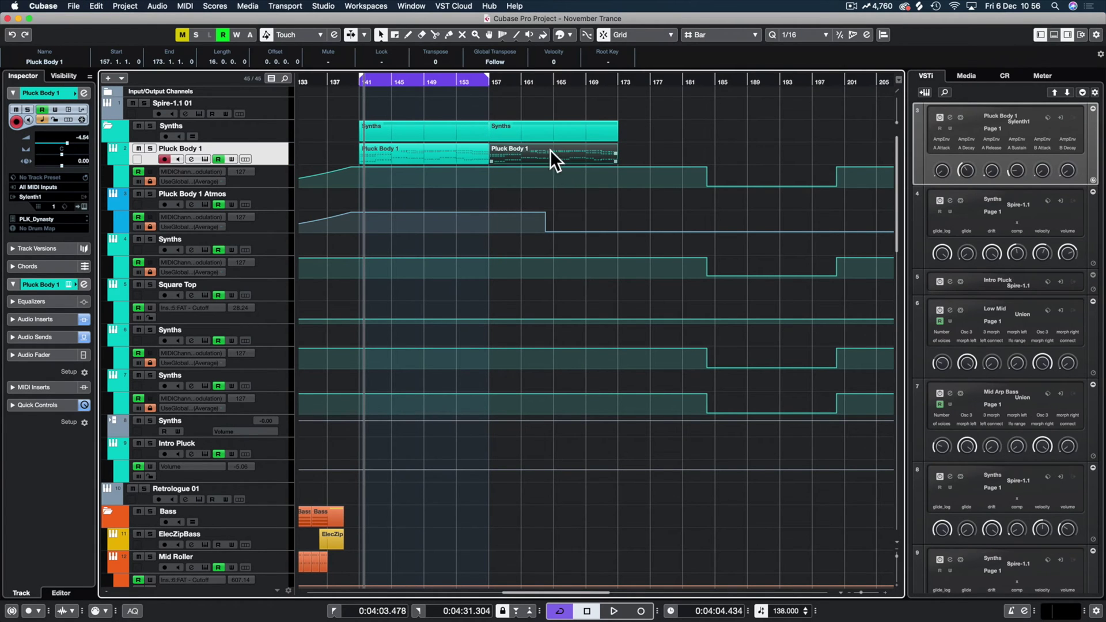
Step: Loop the duplicated part and, in the Key Editor, copy the E3 notes of bars 157 and 158 up to G3
key(p)
double_click(551, 153)
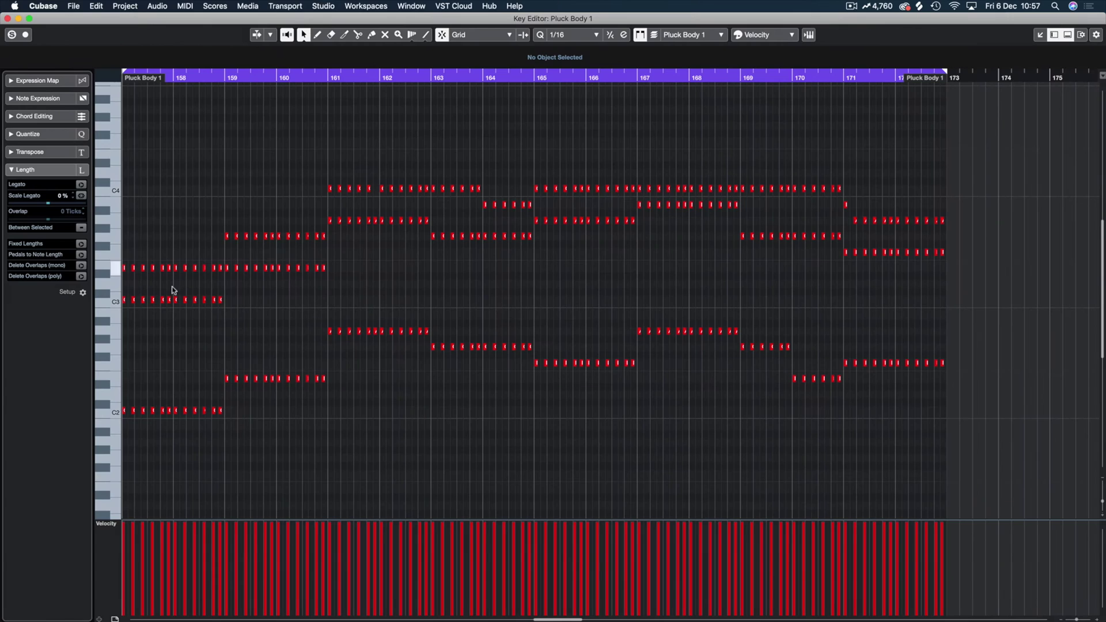
drag(219, 257, 162, 240)
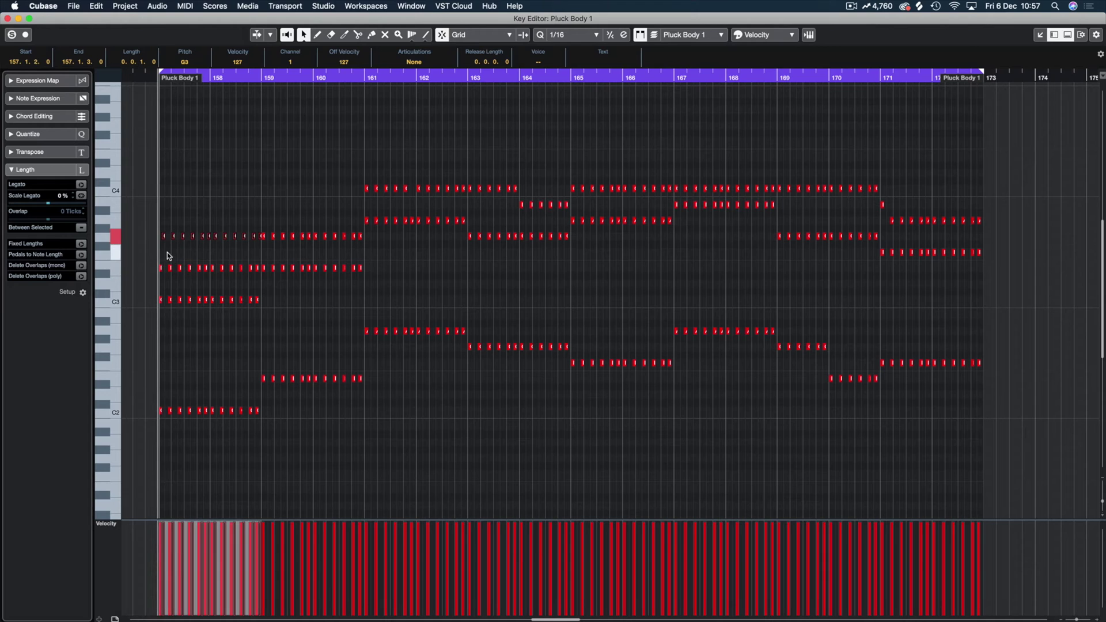
Step: Shift the copied G3 notes to start at 157.1.1, in line with the chord notes below
key(h)
key(h)
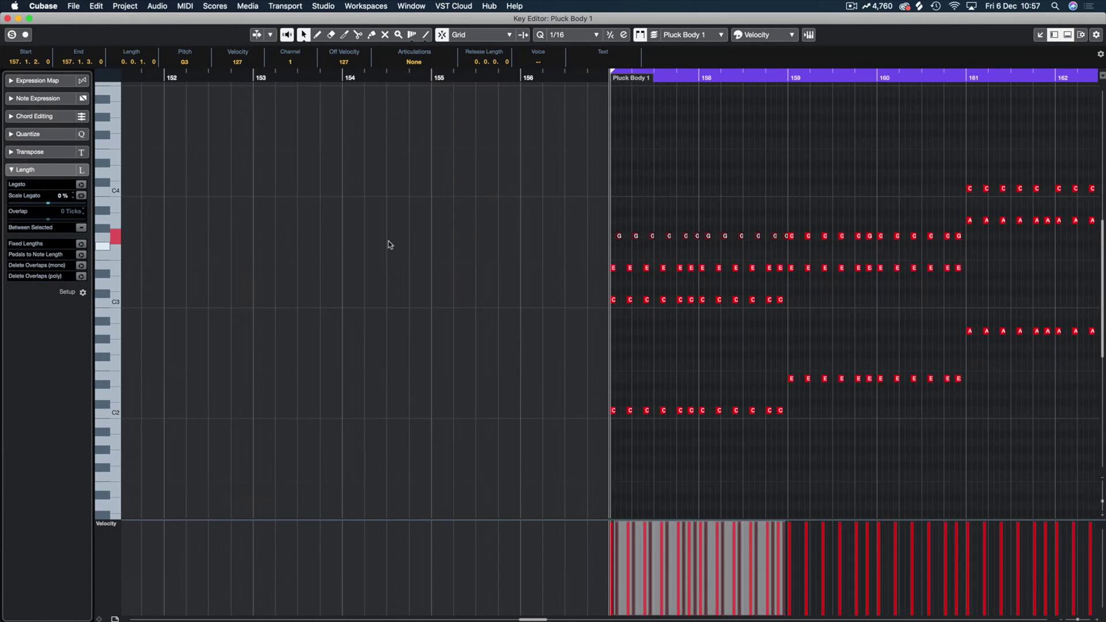
key(h)
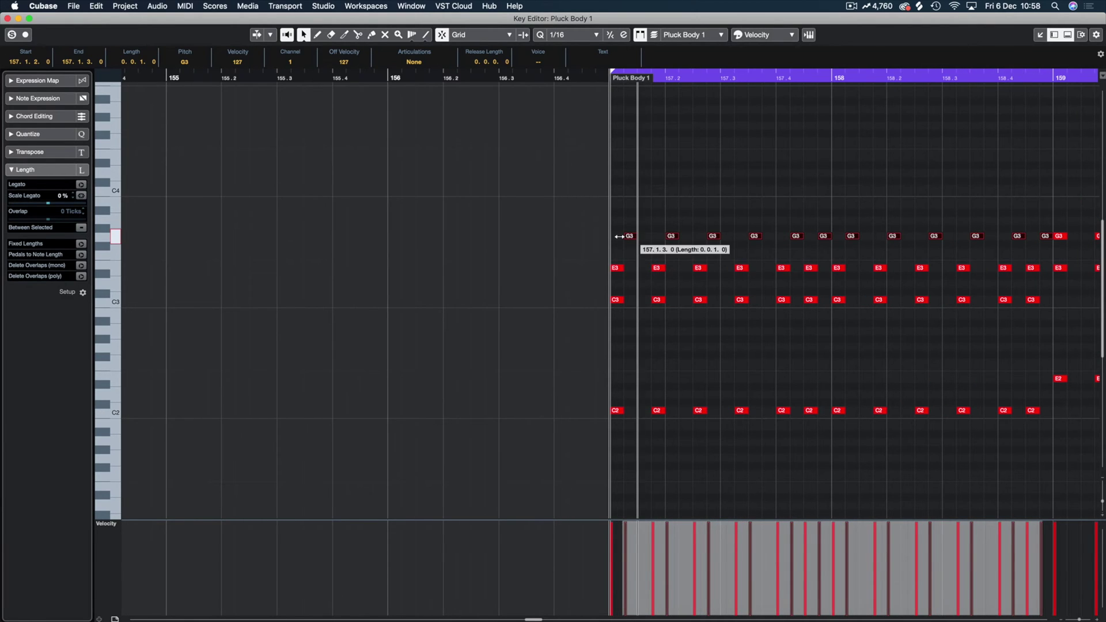
mouse_move(625, 236)
mouse_down()
mouse_move(607, 237)
mouse_move(616, 237)
mouse_up()
key(super+z)
key(g)
key(g)
key(g)
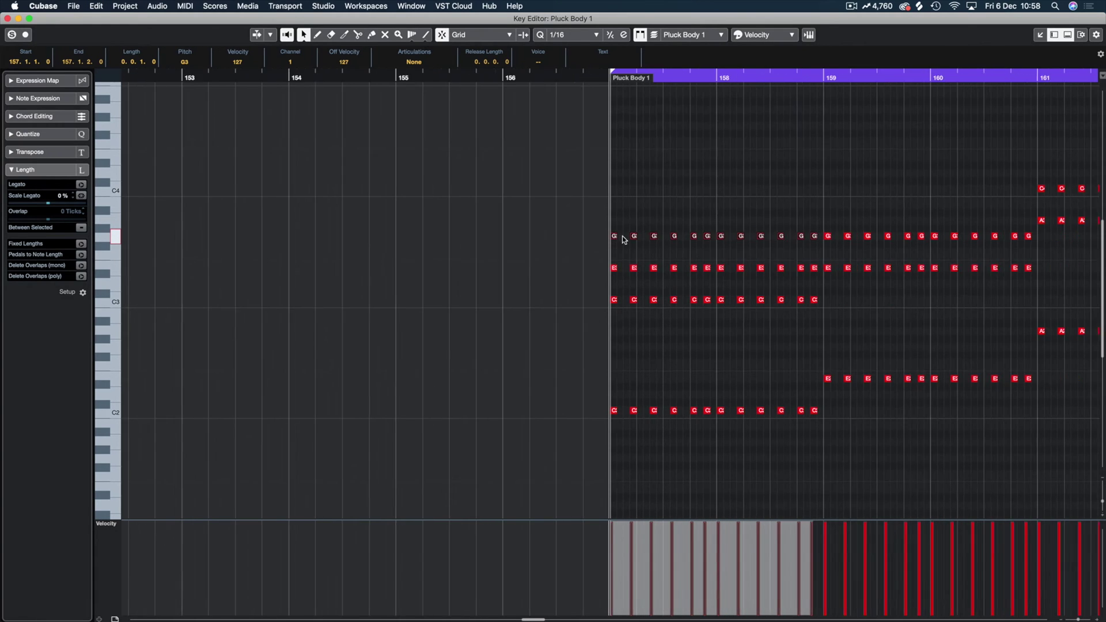
Step: Play the part from bar 157, and copy the G3 notes of bars 159 and 160 up to B3
scroll(596, 232, right, 5)
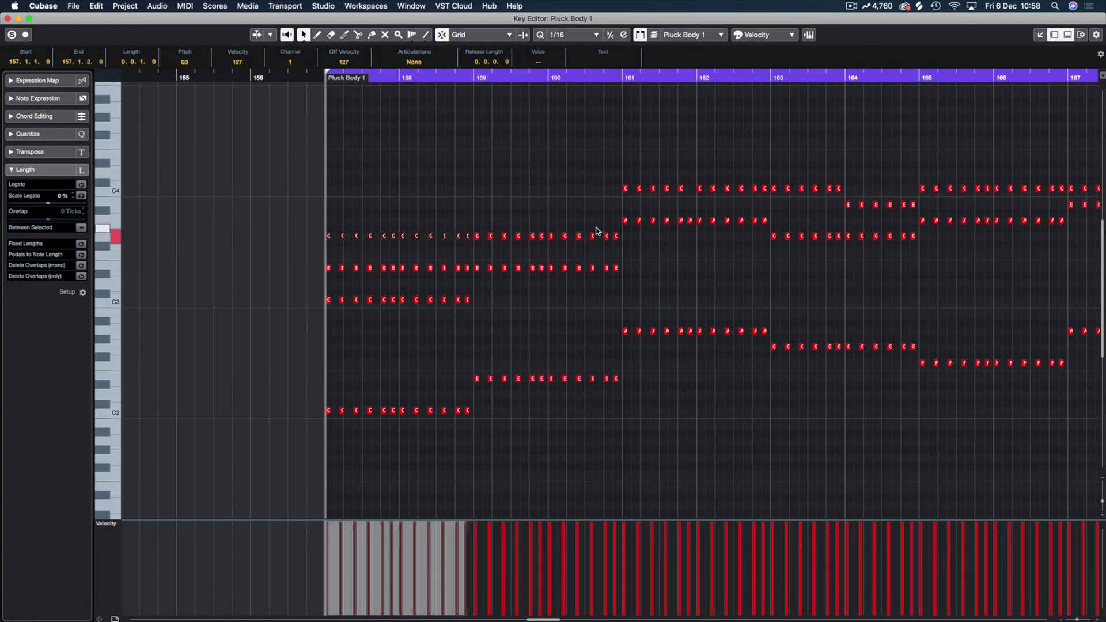
key(space)
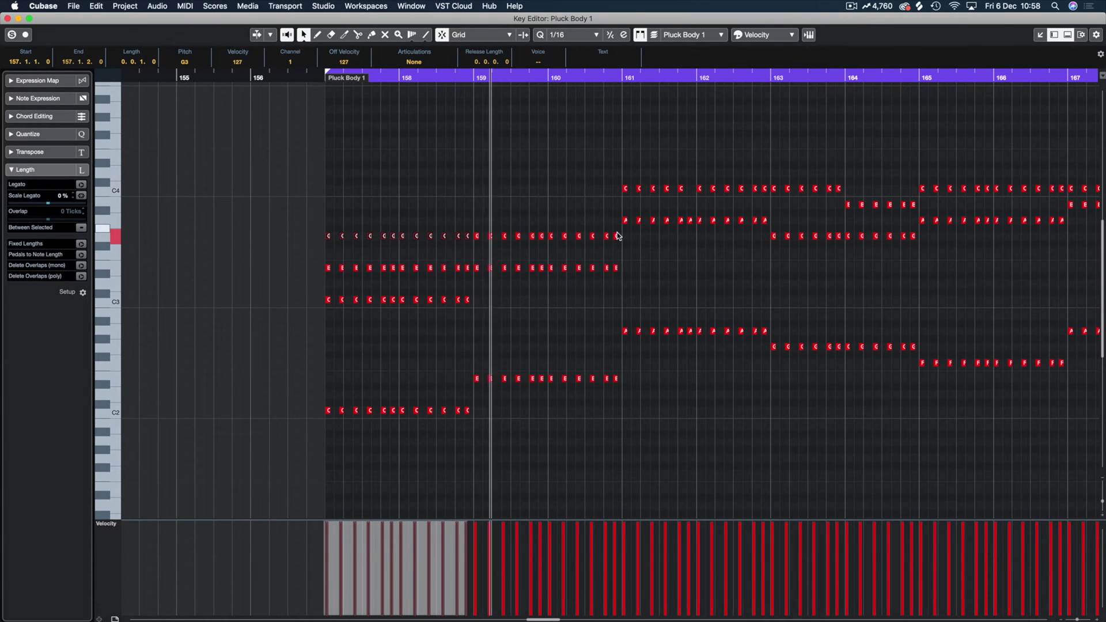
drag(627, 233, 478, 206)
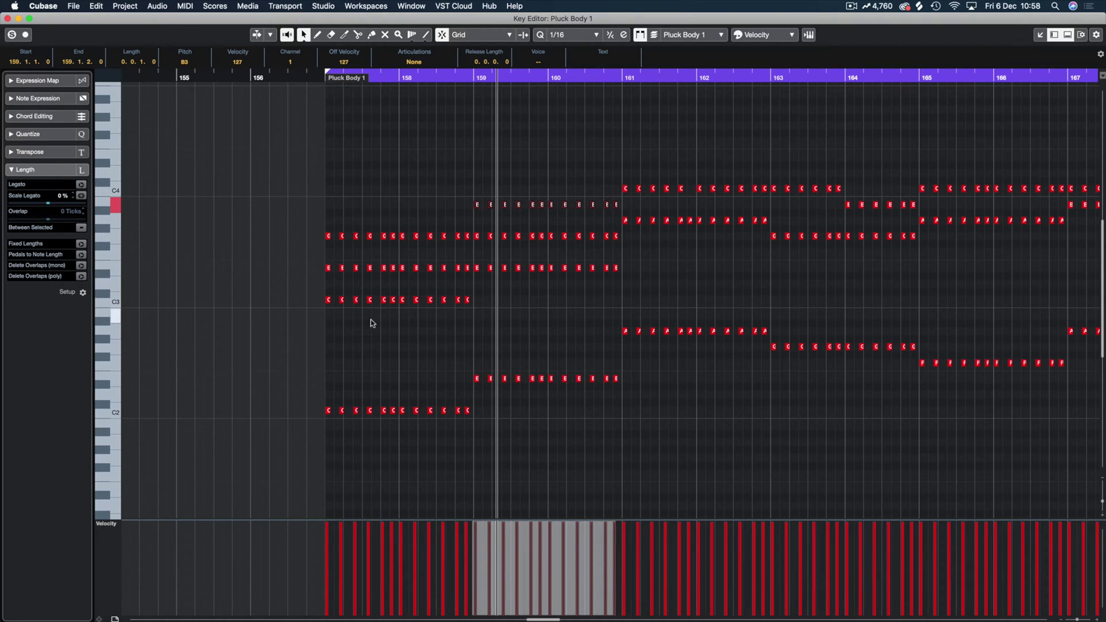
click(374, 289)
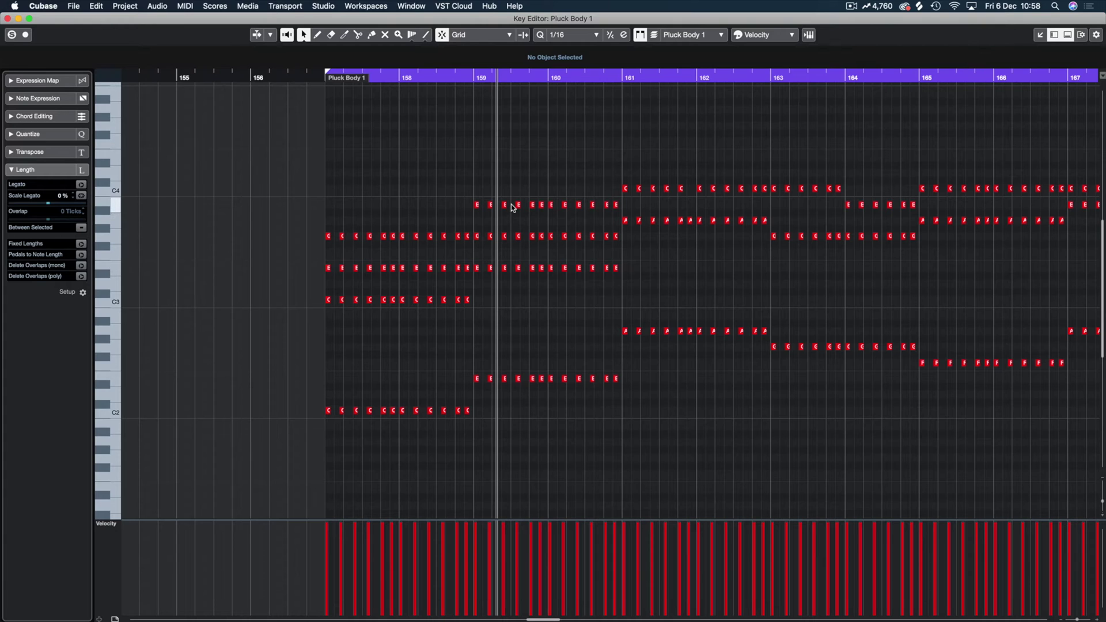
Step: Copy the C4 notes of bars 161 and 162 up to E4, keeping the same start positions
scroll(514, 207, right, 5)
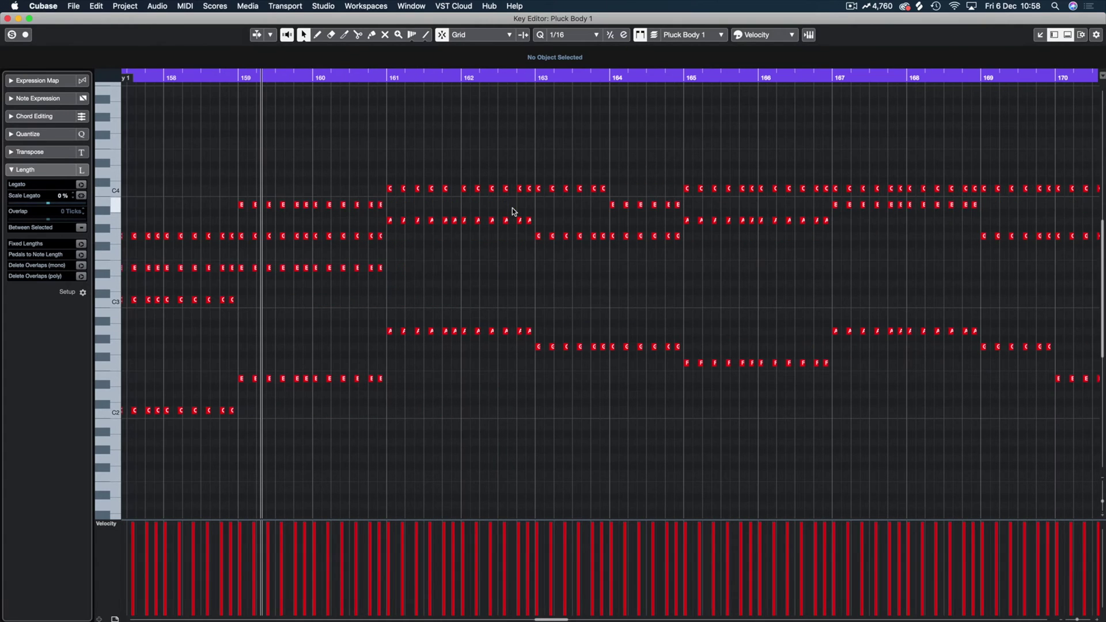
drag(531, 175, 381, 194)
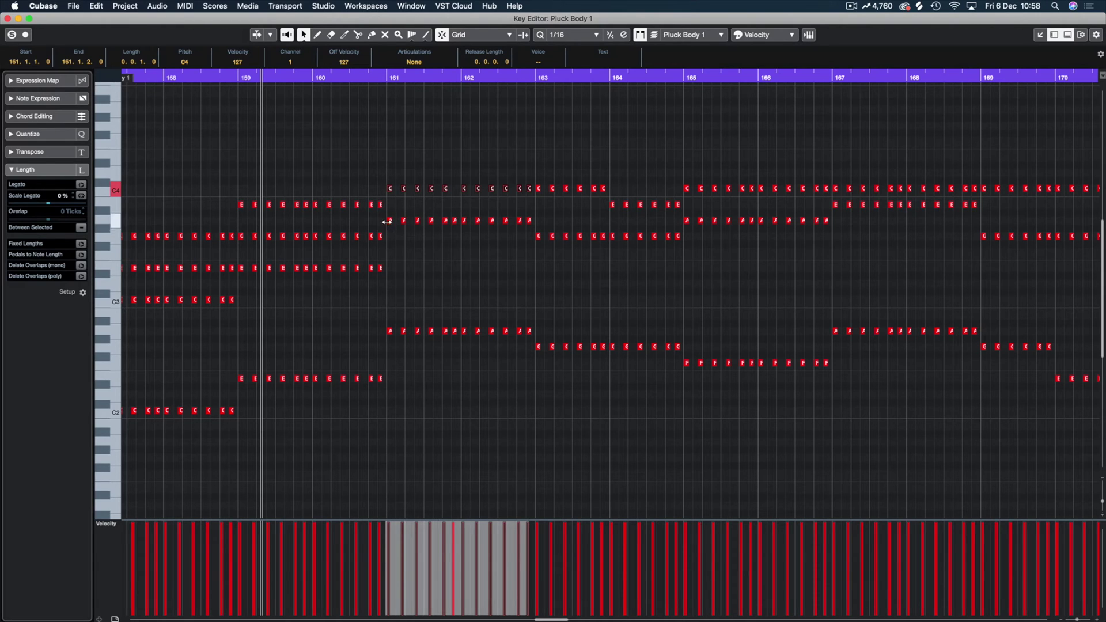
click(407, 197)
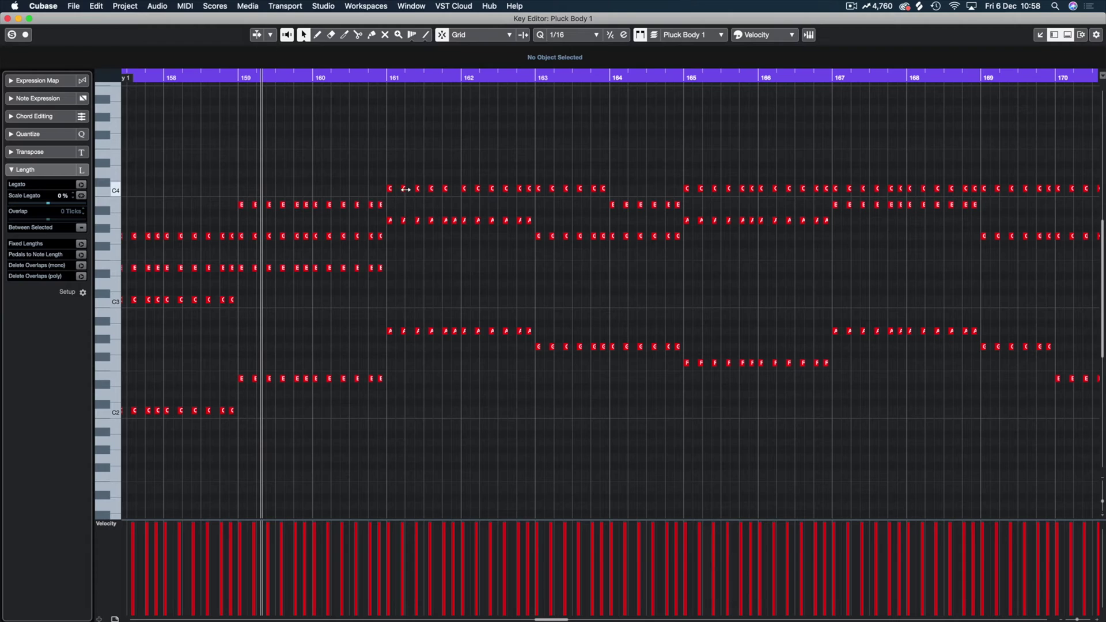
click(404, 188)
drag(374, 174, 527, 194)
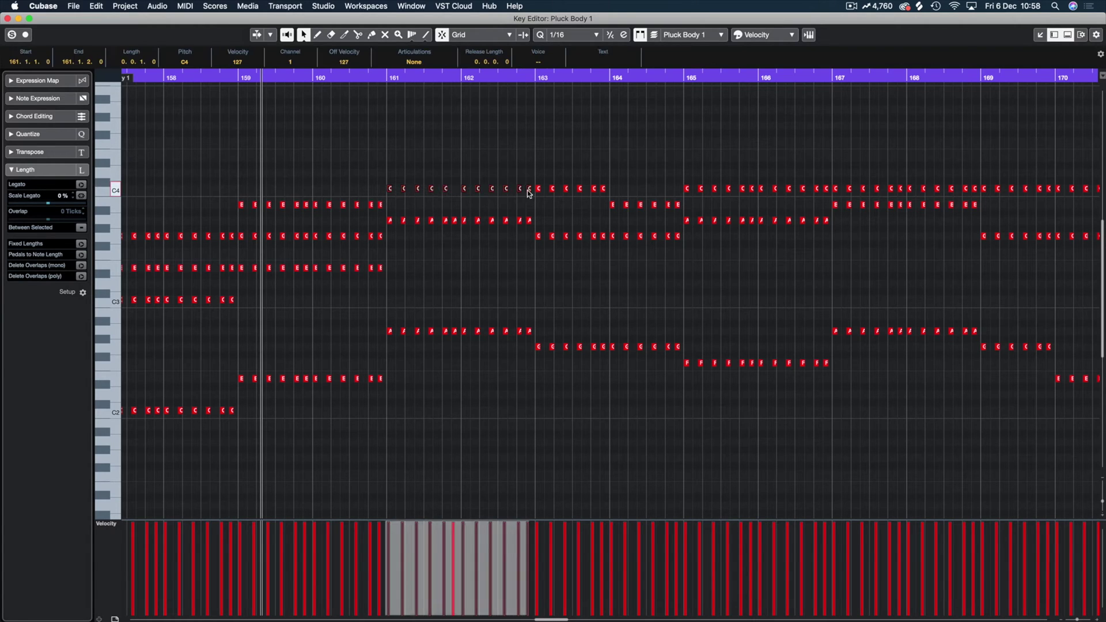
drag(390, 189, 390, 158)
Step: Try lowering the C4 notes of bars 161 and 162 to B3, listen from bar 161, and return them to C4
drag(611, 182, 527, 195)
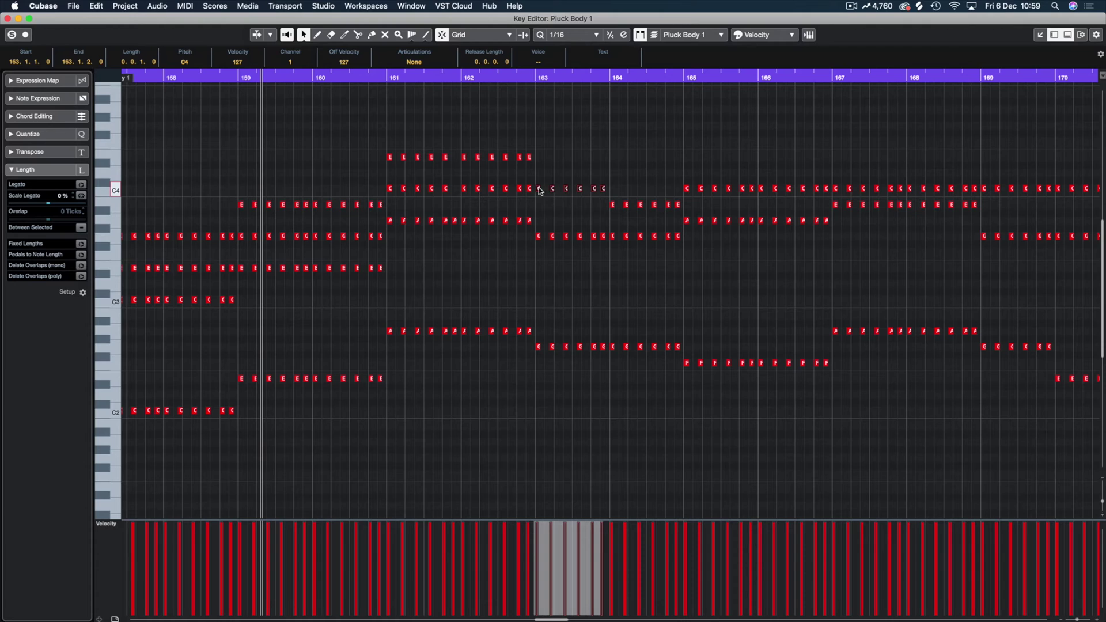
click(399, 184)
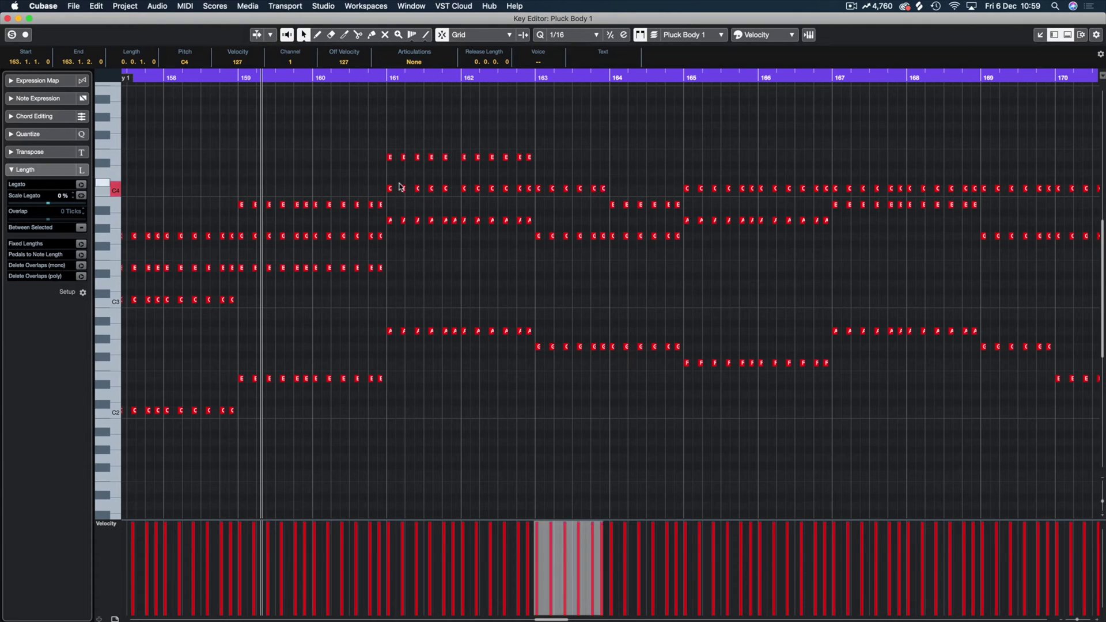
drag(385, 182, 529, 189)
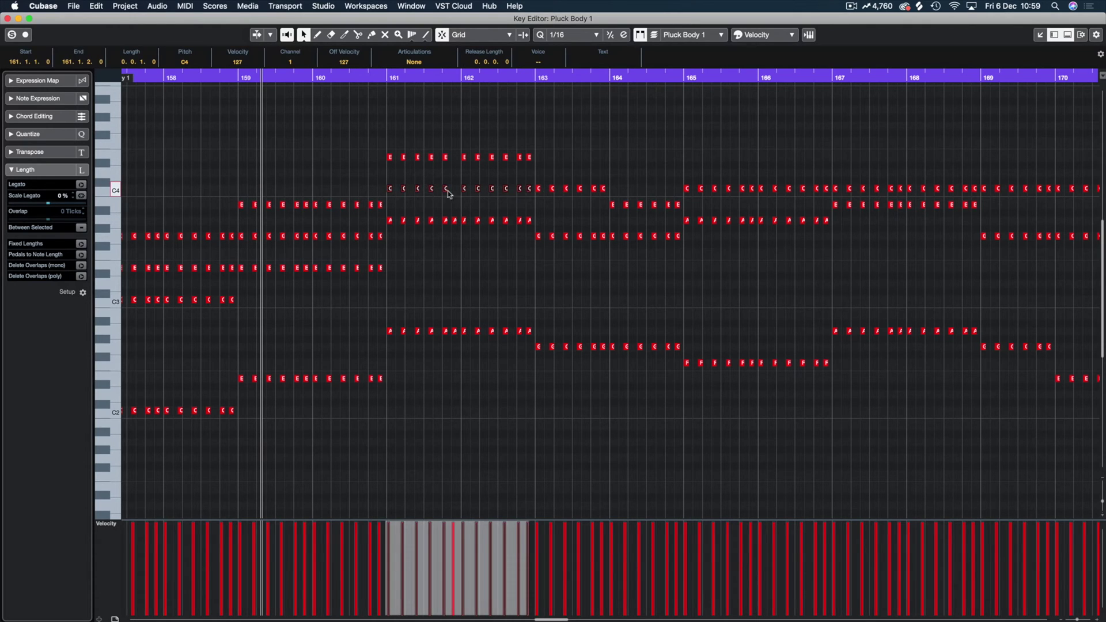
drag(391, 189, 392, 206)
click(387, 80)
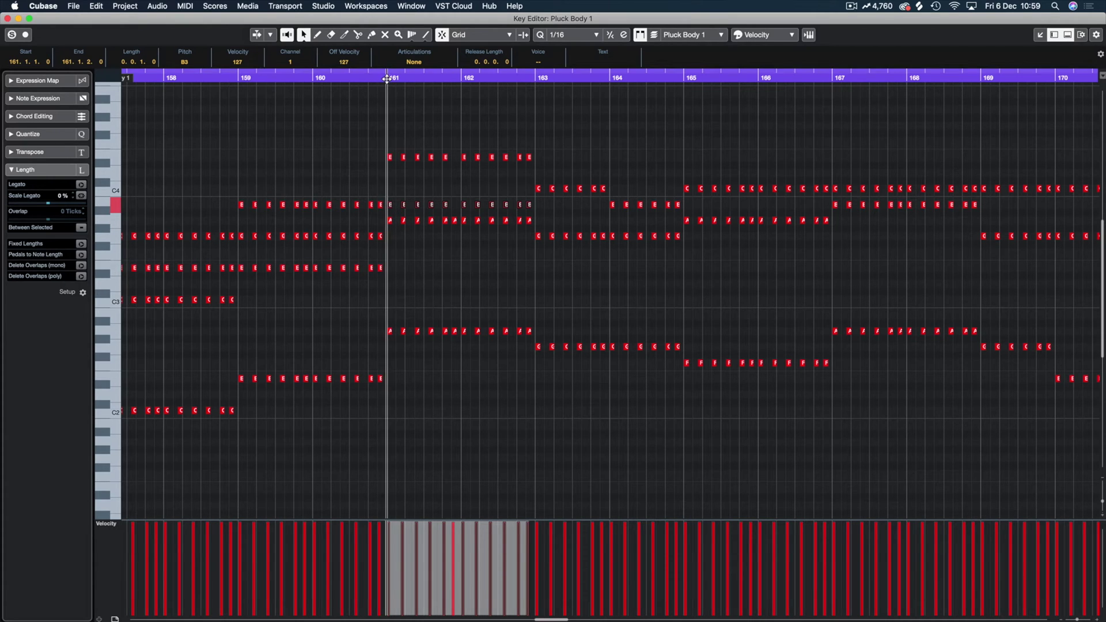
key(space)
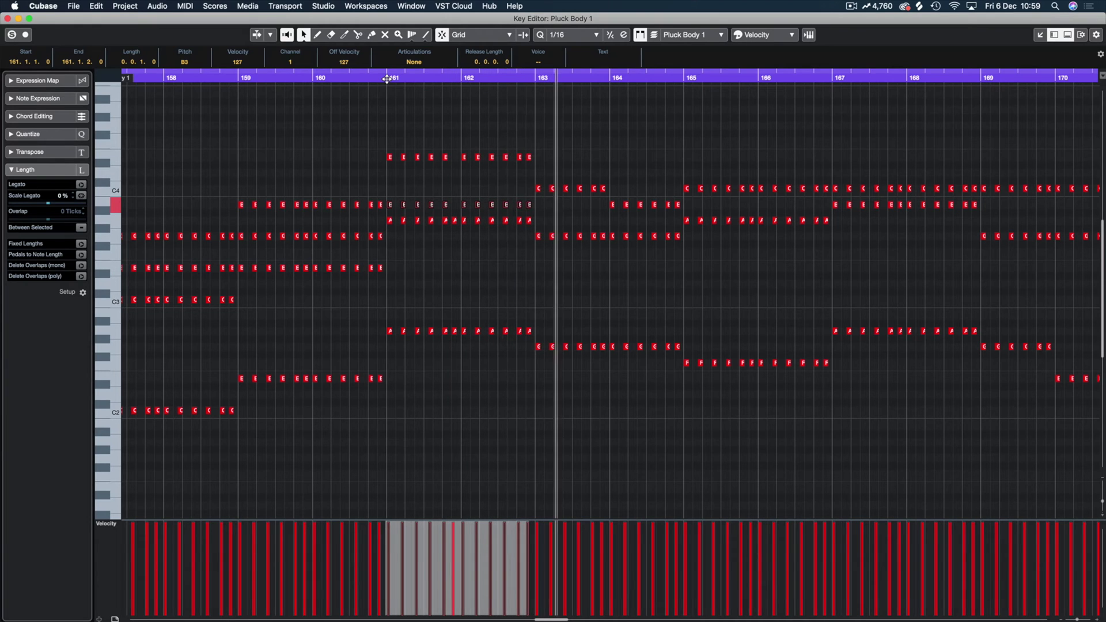
key(Up)
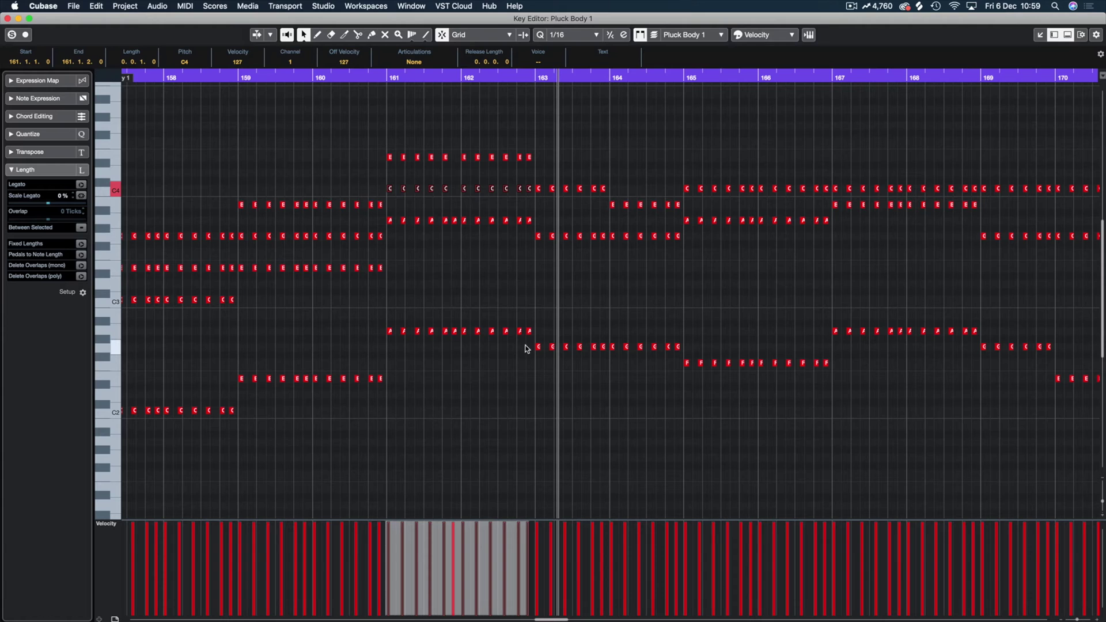
Step: Copy the C4 notes of bar 163 up to D4 at the same start positions
drag(524, 345, 702, 352)
drag(357, 321, 694, 349)
drag(523, 236, 604, 238)
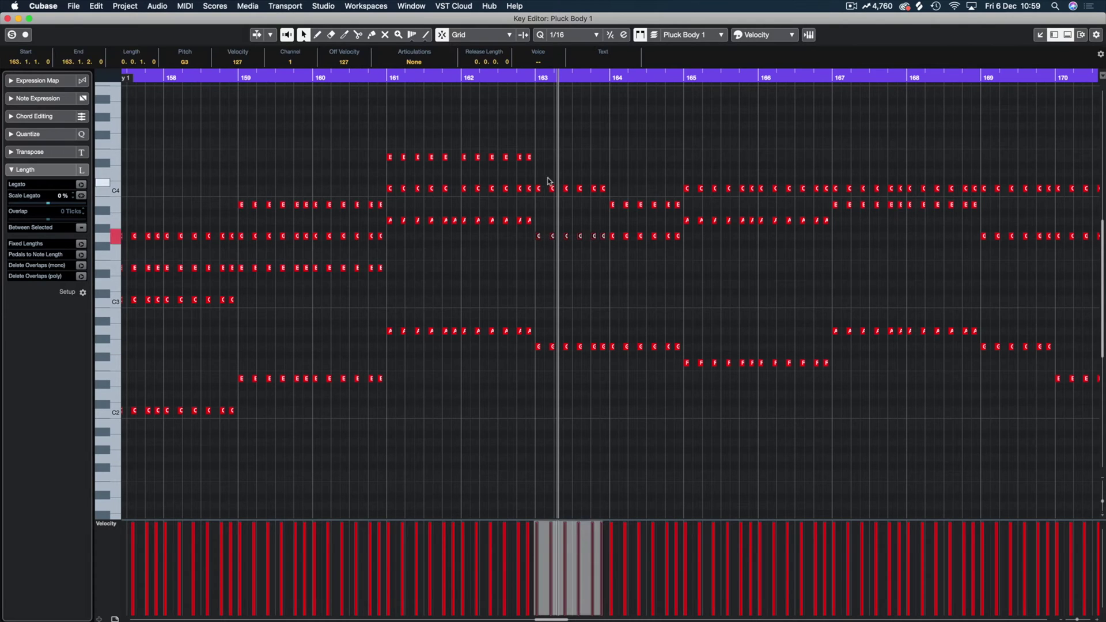
drag(536, 183, 638, 188)
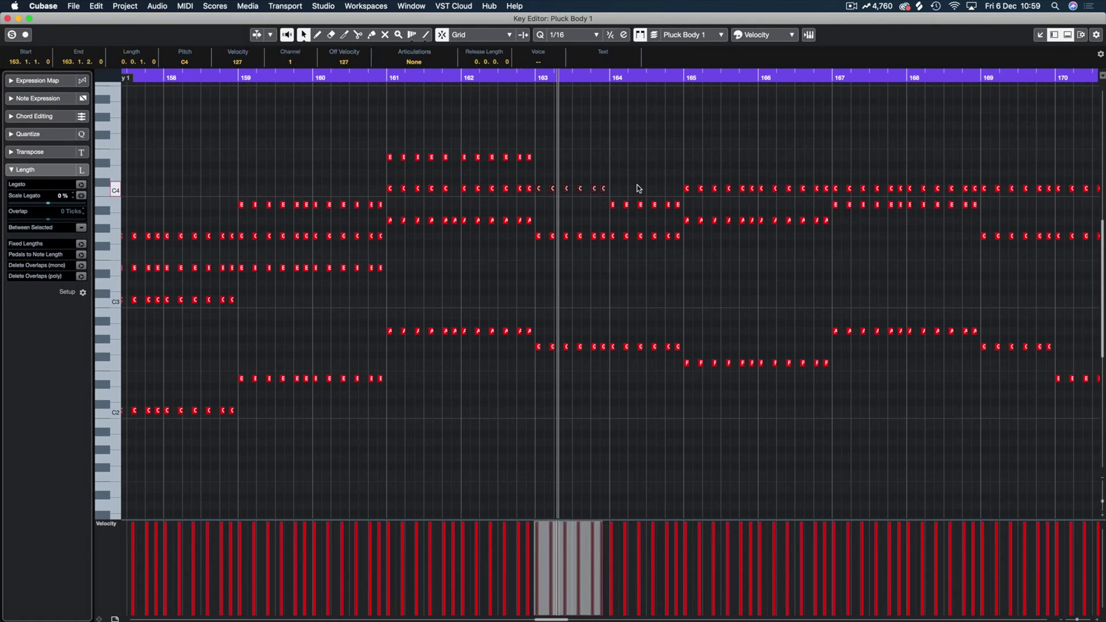
click(540, 205)
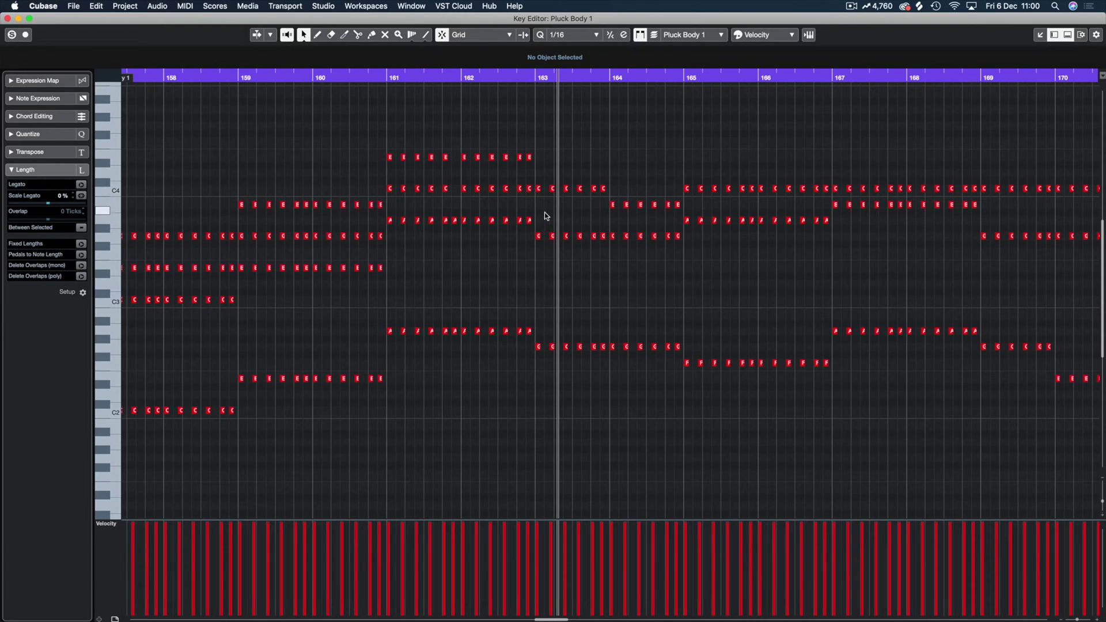
drag(543, 208, 594, 207)
mouse_move(541, 176)
mouse_down()
mouse_move(590, 194)
mouse_move(540, 177)
mouse_up()
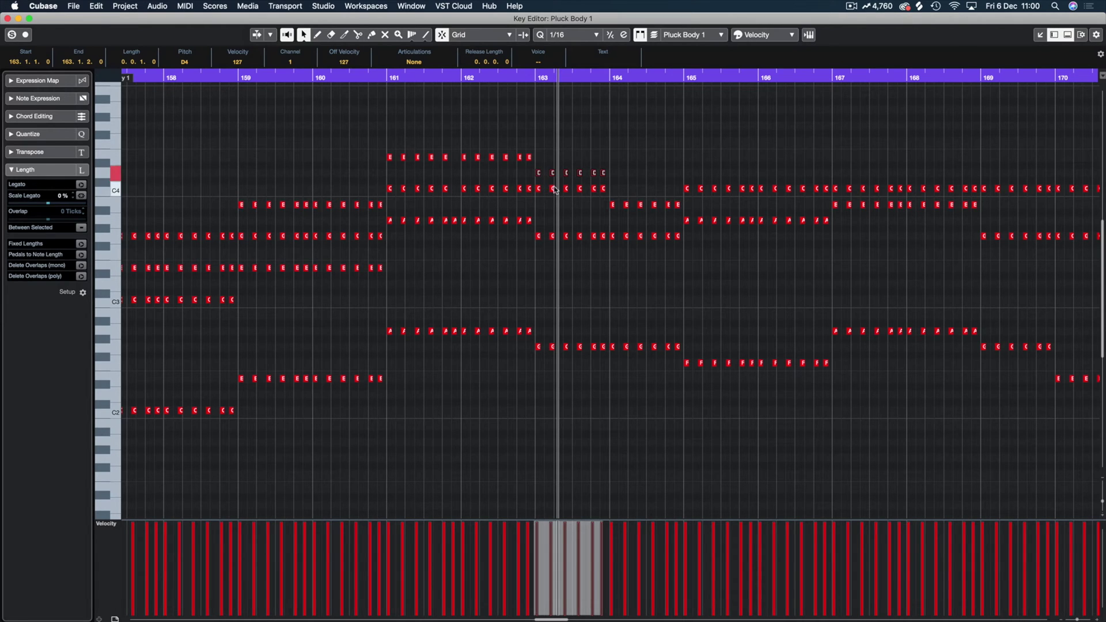
Step: Try lowering the C4 notes of bar 163 to B3, and restore them to C4
drag(630, 184, 538, 199)
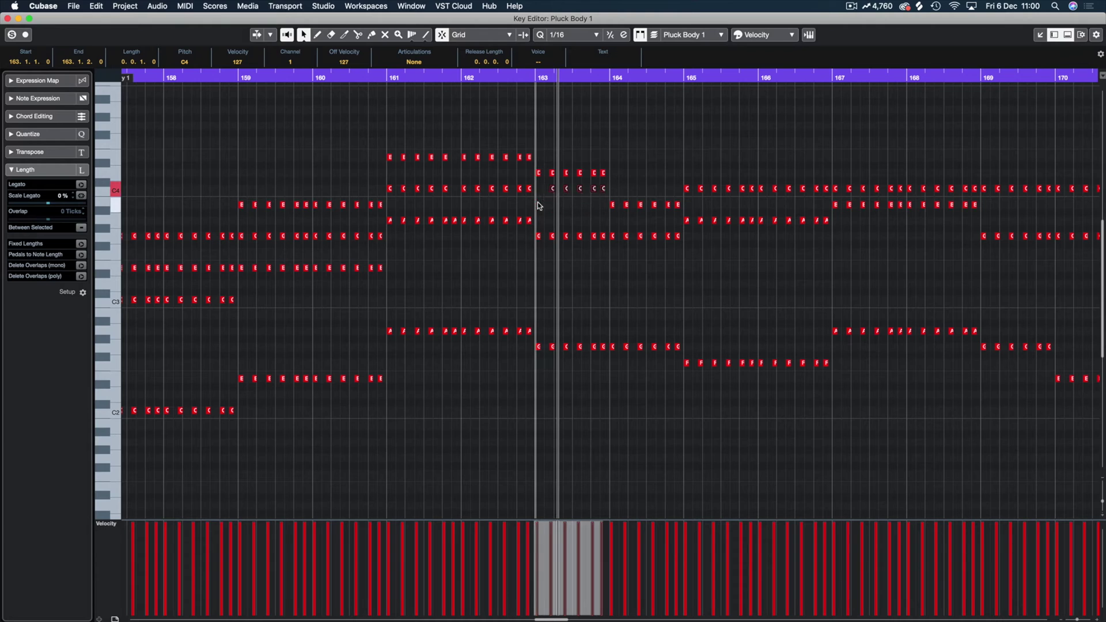
key(Down)
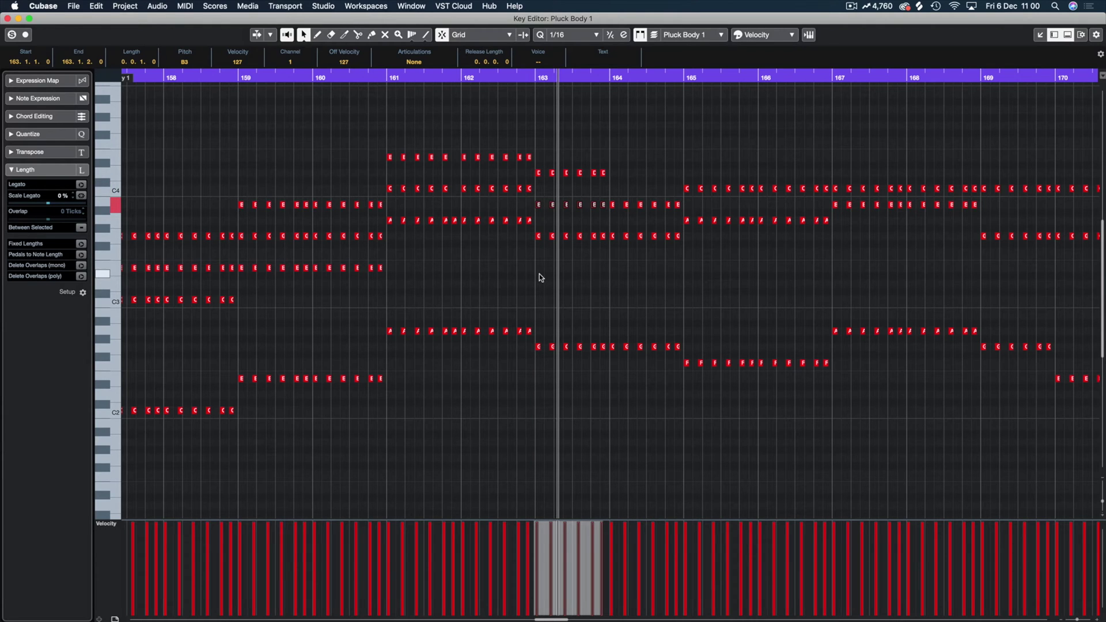
click(566, 221)
click(565, 206)
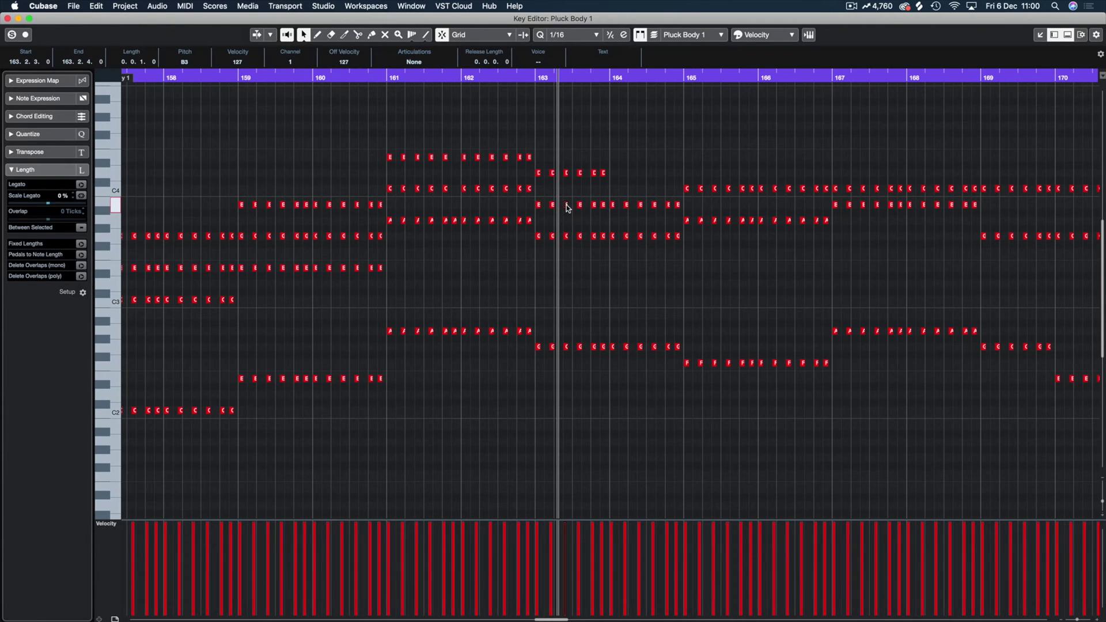
drag(566, 202, 567, 174)
Step: Listen from bar 162, add D4 notes across bar 164 in the rhythm of the chord notes below, and play from bar 163
click(458, 76)
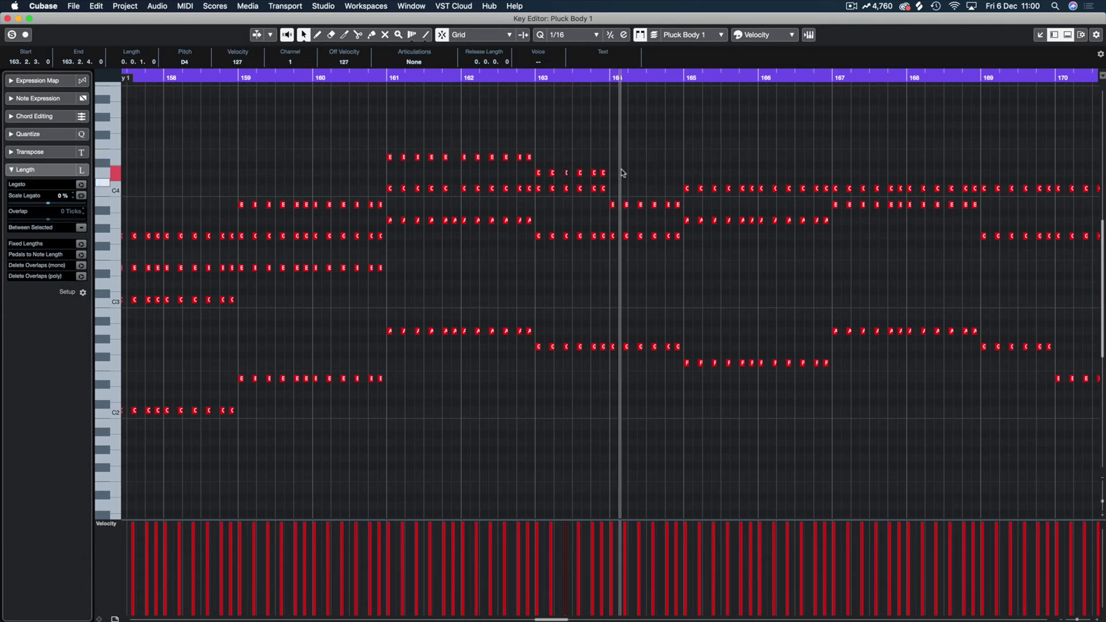
mouse_move(618, 162)
mouse_down()
mouse_move(537, 174)
mouse_move(616, 176)
mouse_up()
click(530, 79)
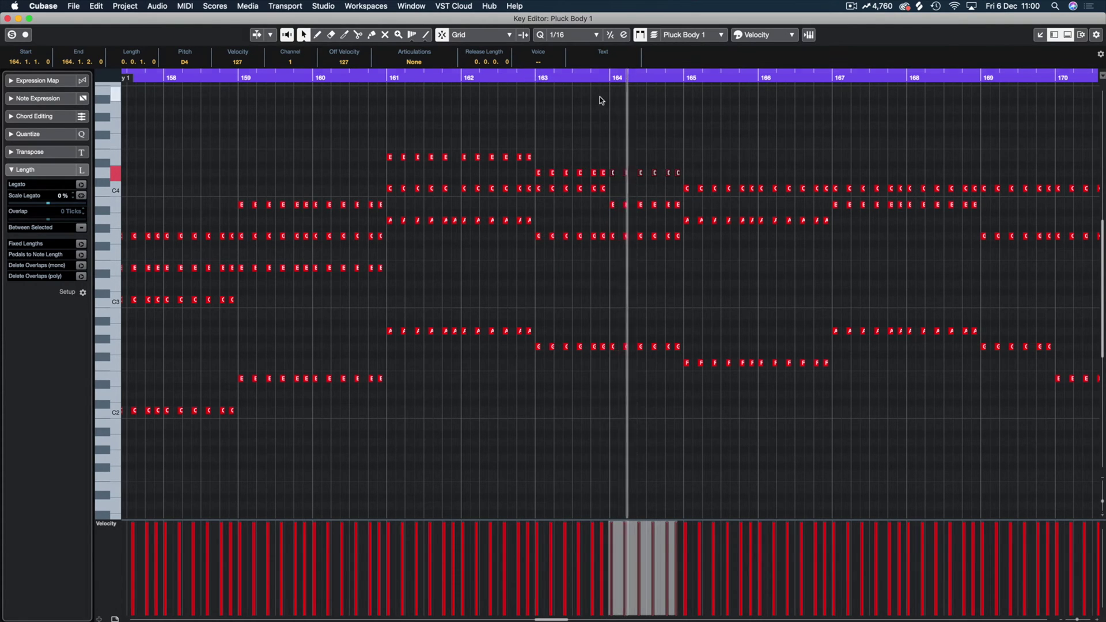
Step: Copy the C4 notes of bars 165 and 166 up to E4, matching the top notes of bar 161
scroll(627, 113, right, 10)
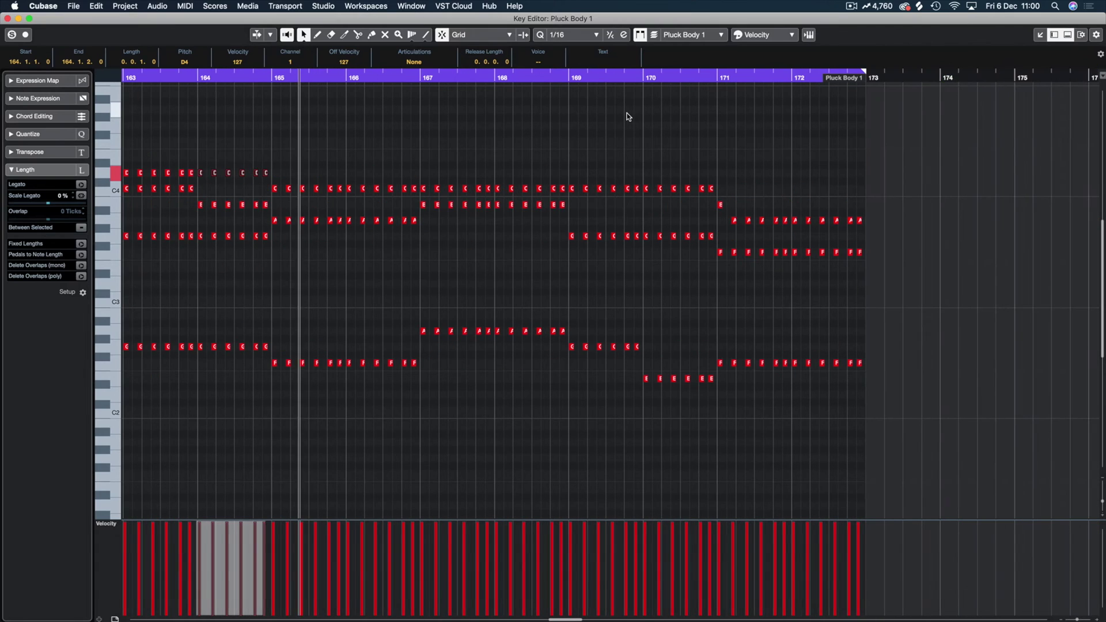
drag(416, 178, 275, 196)
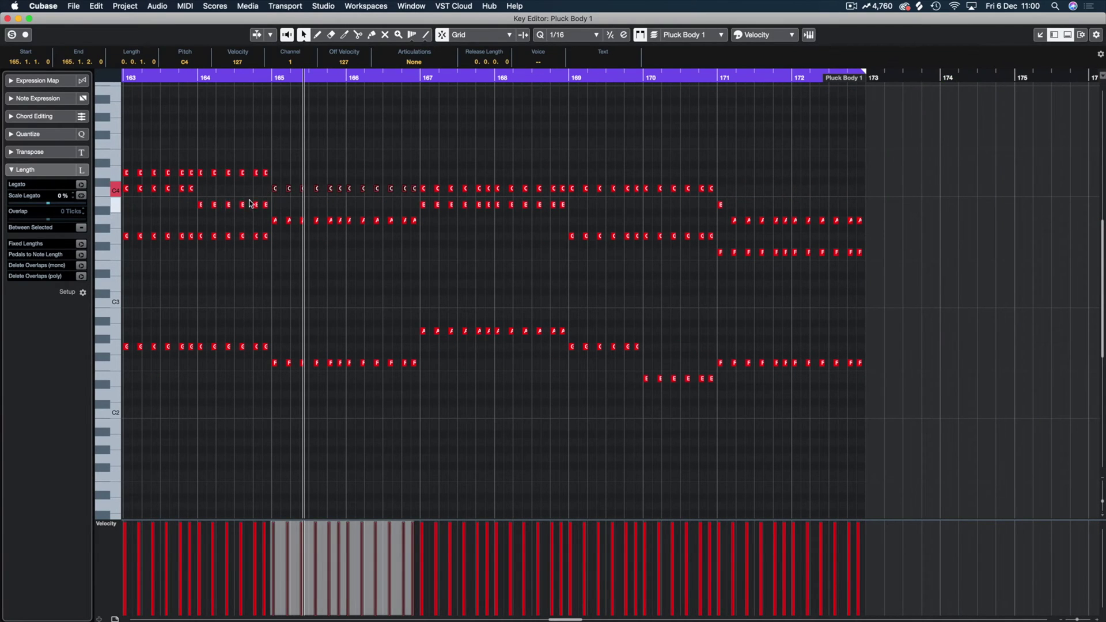
scroll(259, 204, left, 6)
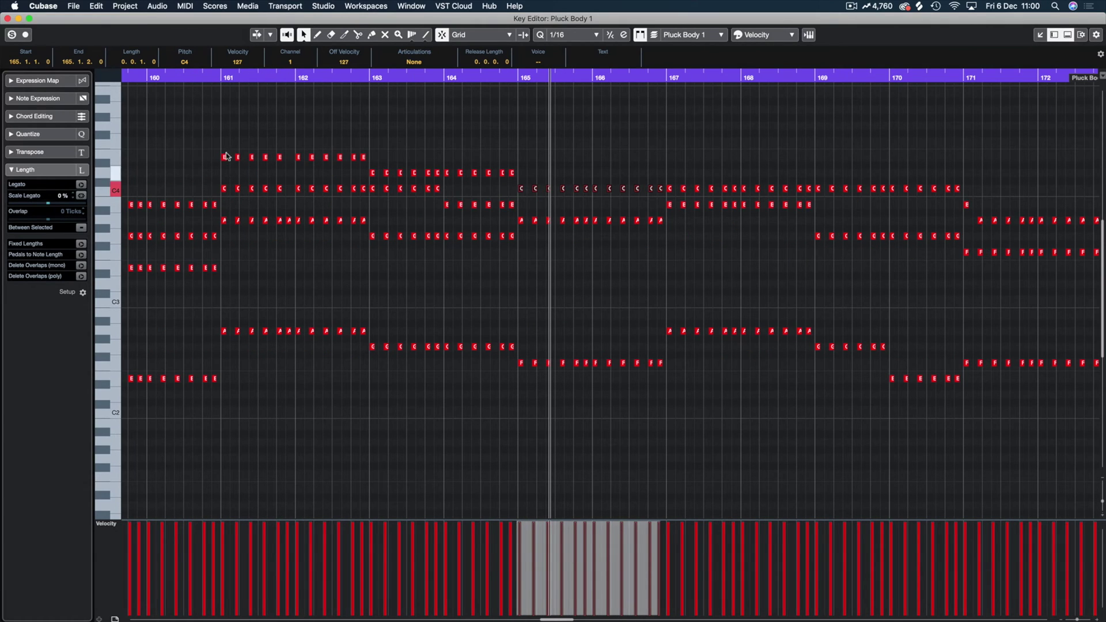
drag(523, 173, 526, 156)
Step: Copy the C4 notes of bars 167 and 168 up to E4, and listen from late in bar 166
drag(773, 190, 813, 206)
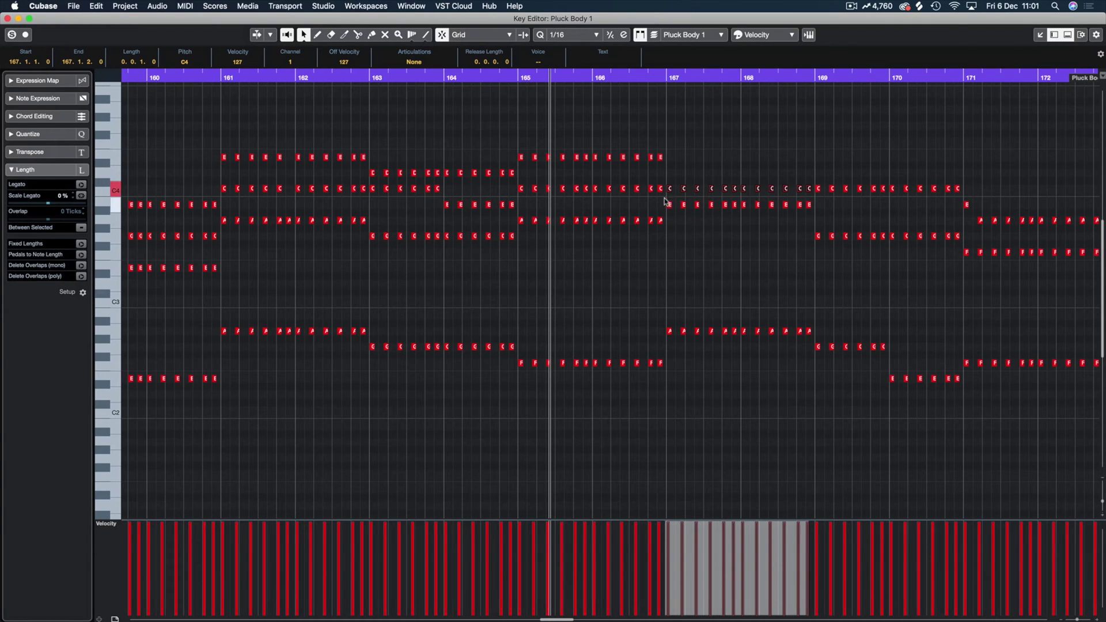
drag(651, 201, 830, 212)
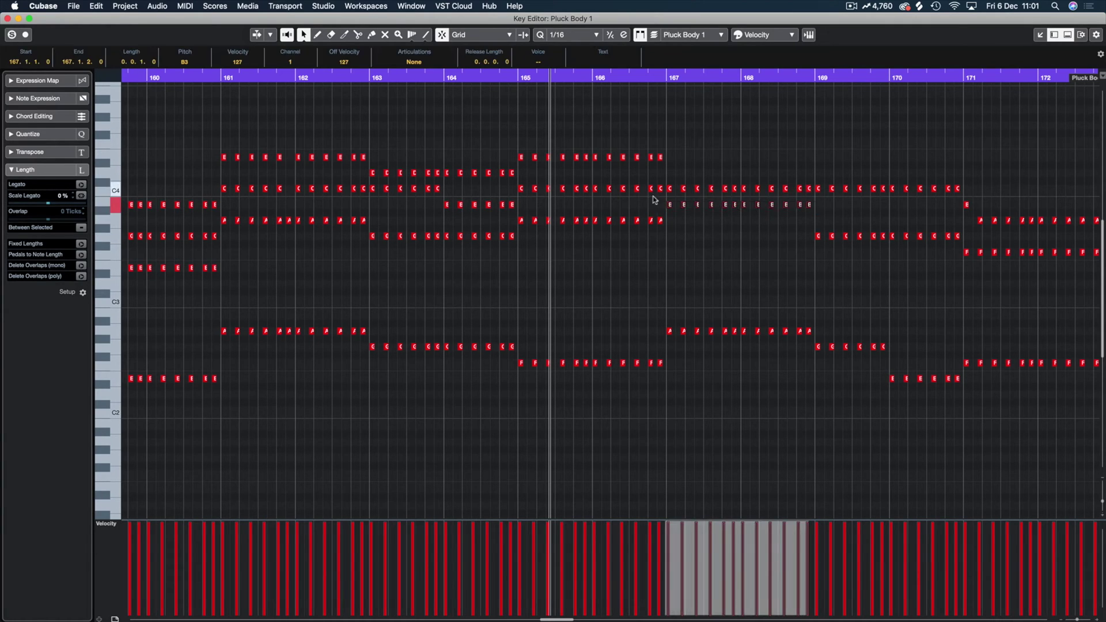
drag(651, 327, 830, 340)
drag(834, 203, 664, 207)
key(Up)
key(Up)
drag(697, 203, 691, 184)
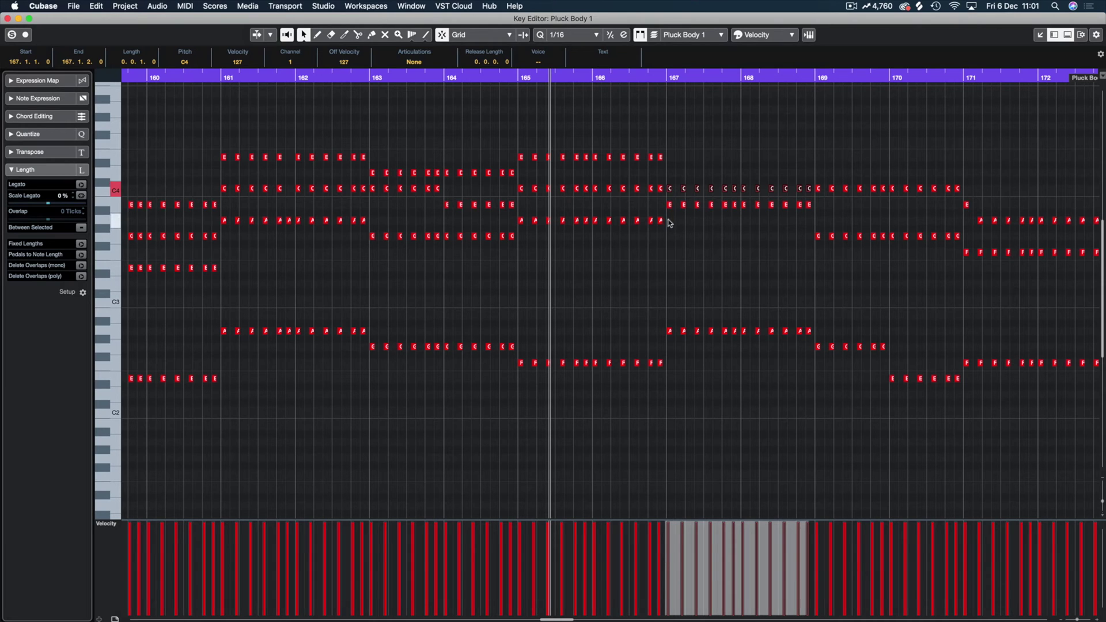
drag(669, 187, 669, 160)
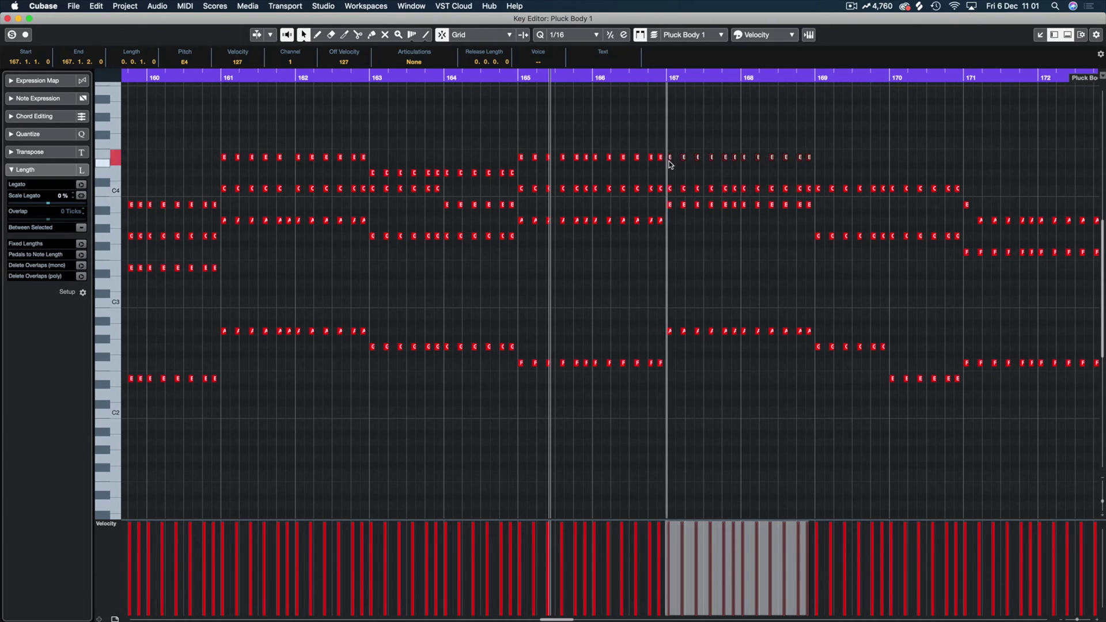
double_click(641, 81)
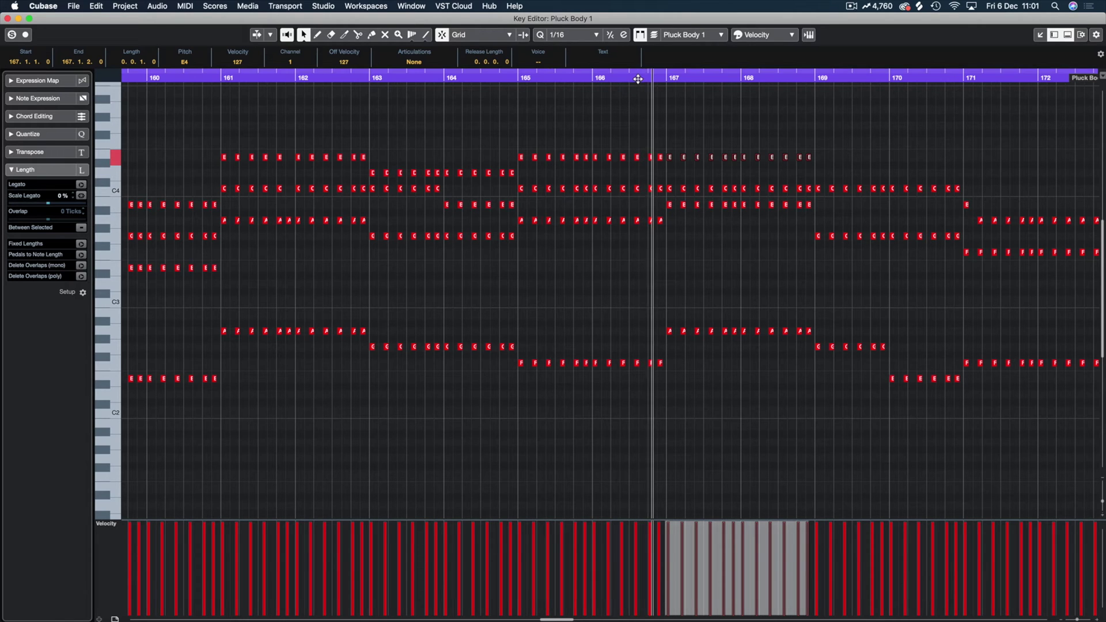
Step: Copy the C4 notes of bars 169 and 170 up to D4 at the same start positions
scroll(835, 143, right, 5)
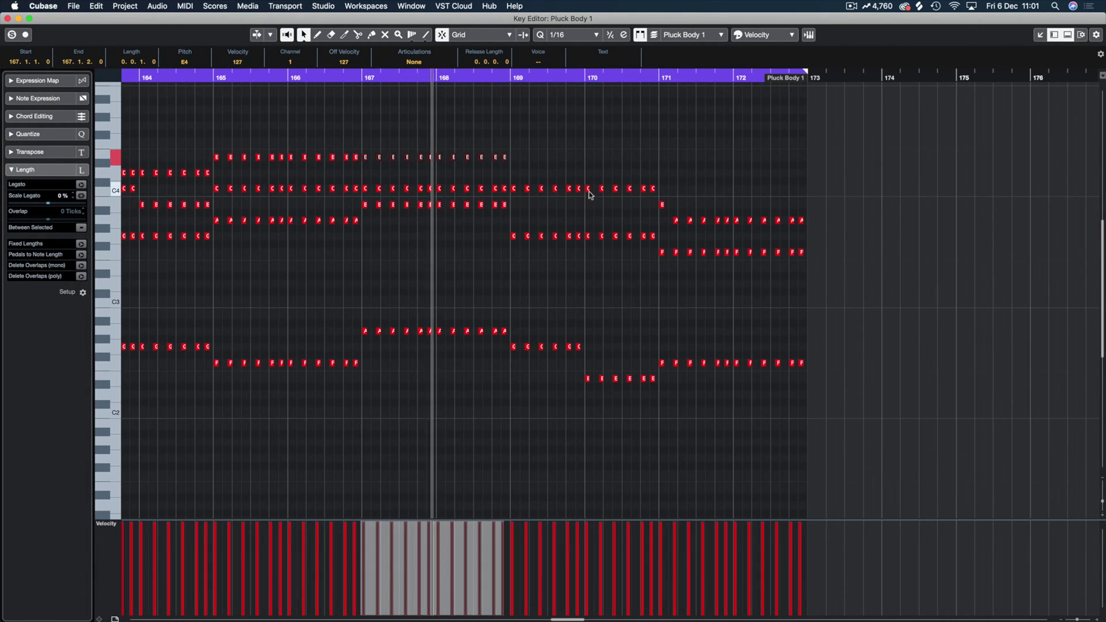
drag(667, 175, 513, 192)
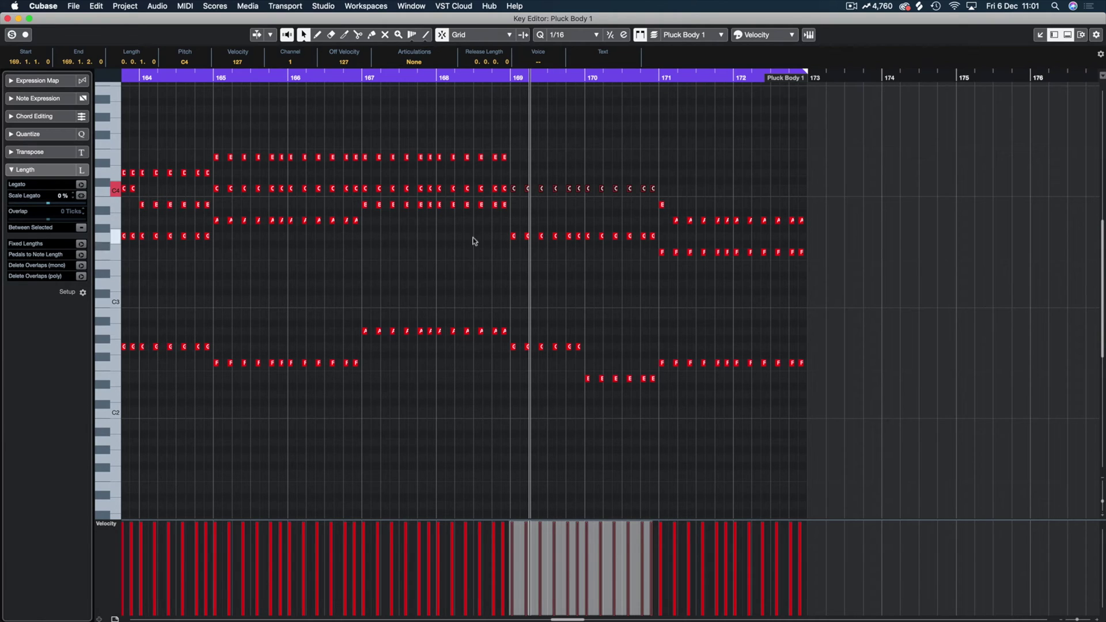
drag(513, 189, 516, 180)
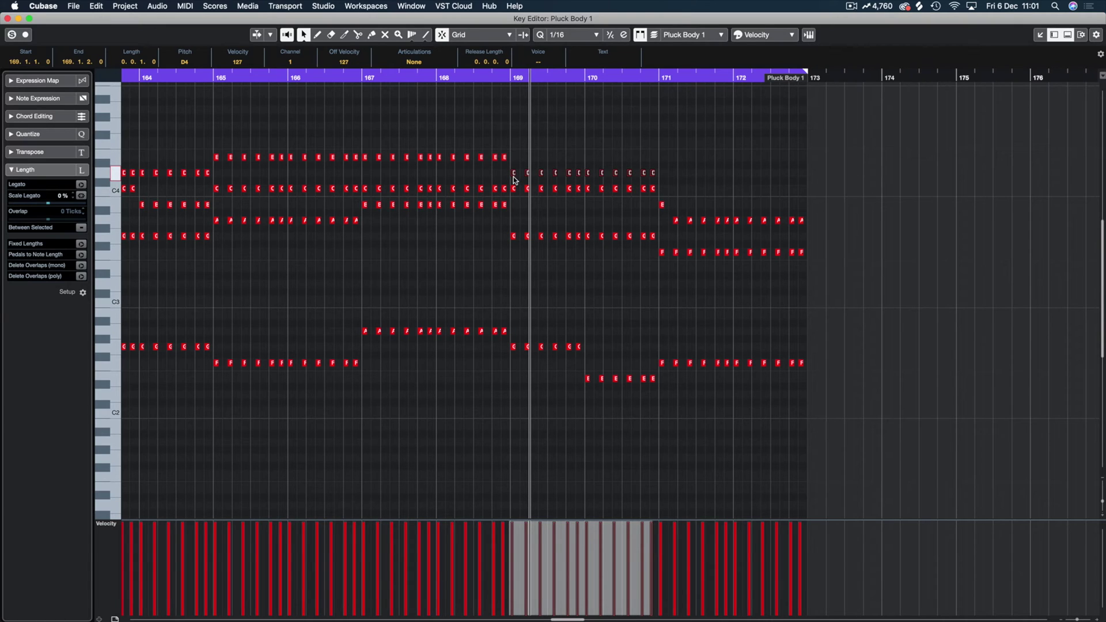
Step: Single out the D4 and E2 notes of bar 170, and listen from bar 169 into bar 171
drag(718, 163, 585, 180)
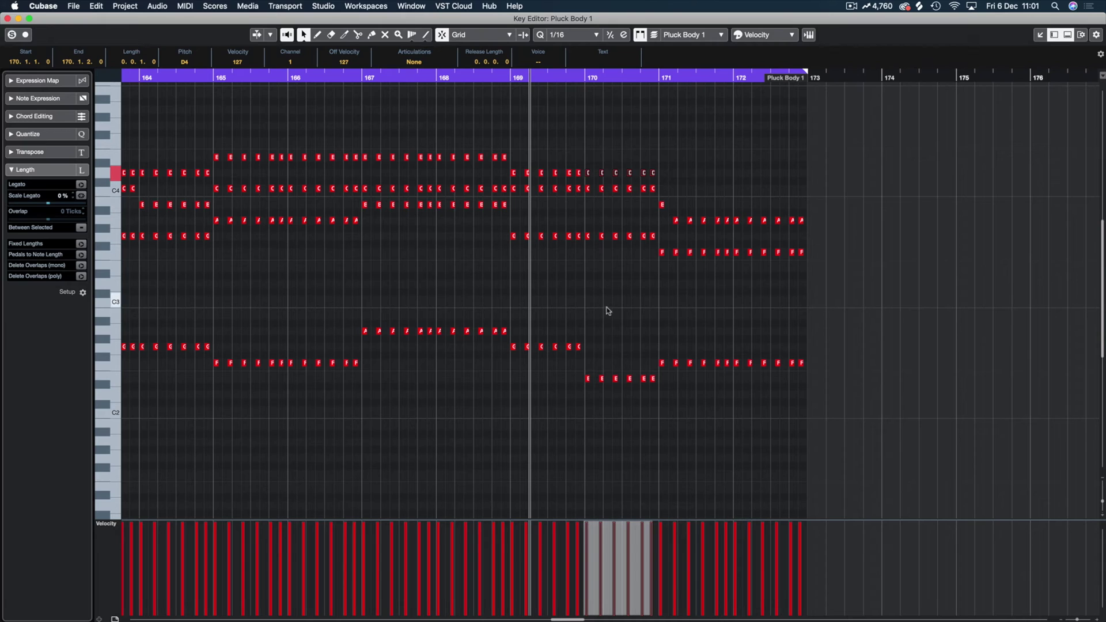
drag(570, 372, 671, 395)
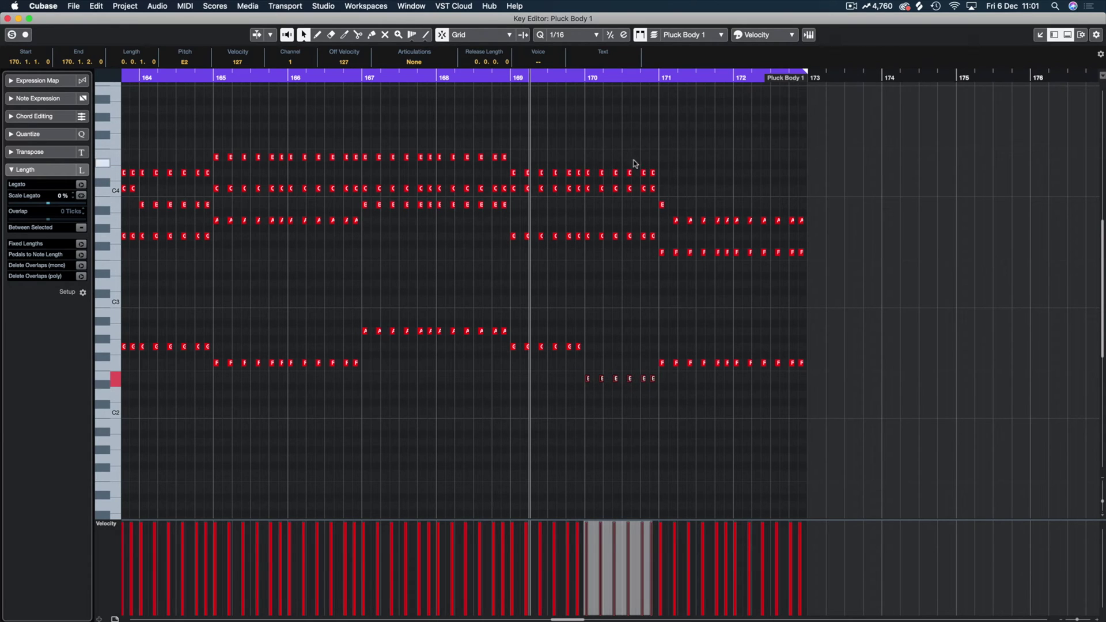
click(511, 73)
key(space)
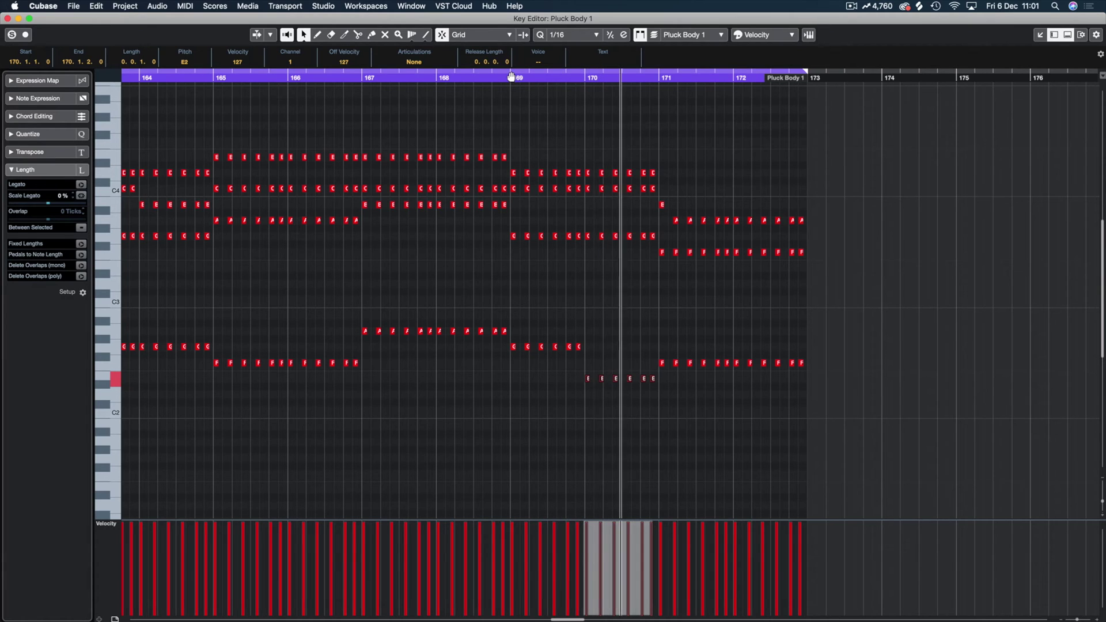
key(space)
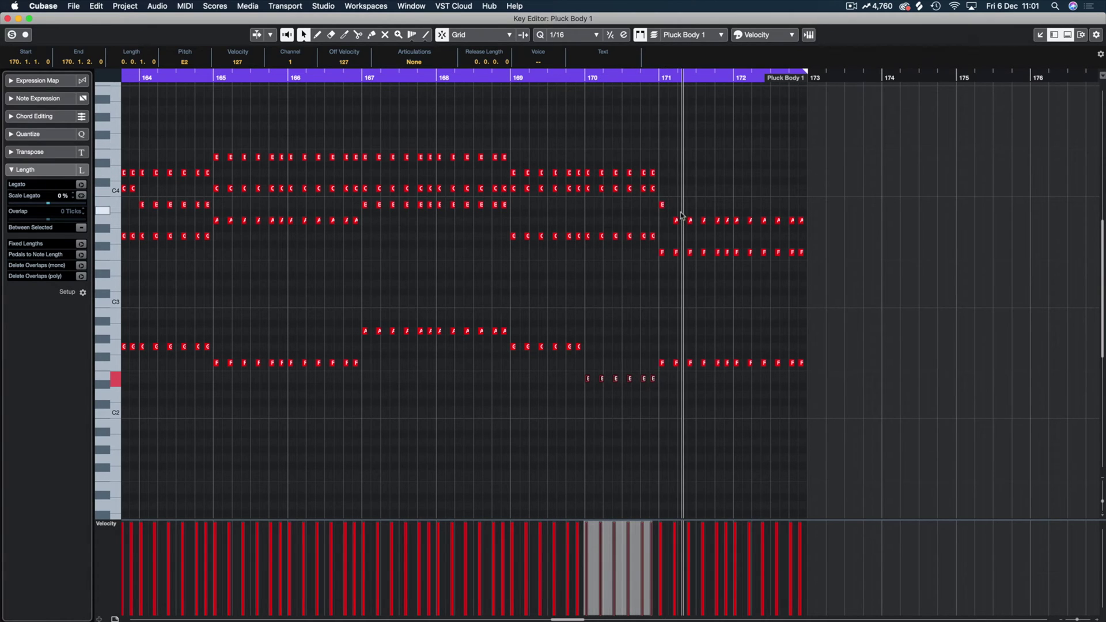
Step: Lower the B3 note at the start of bar 171 to A3, matching the notes that follow it
click(657, 205)
key(Down)
key(Down)
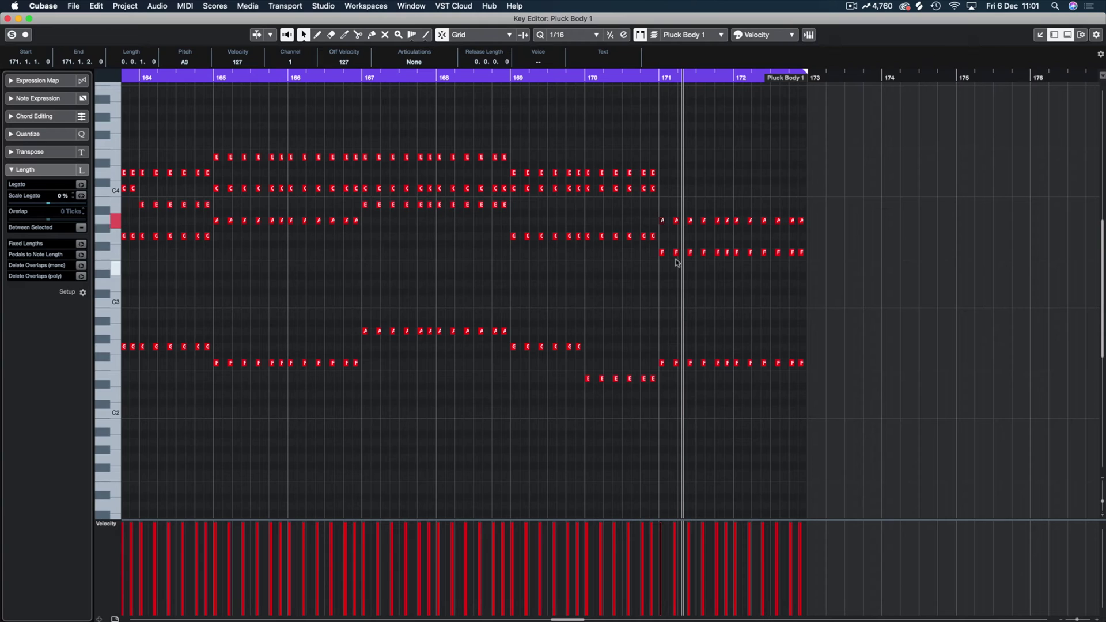
Step: Add C4 notes across bars 171 and 172 in the rhythm of the chord notes below, and clear the selection
drag(627, 356, 855, 369)
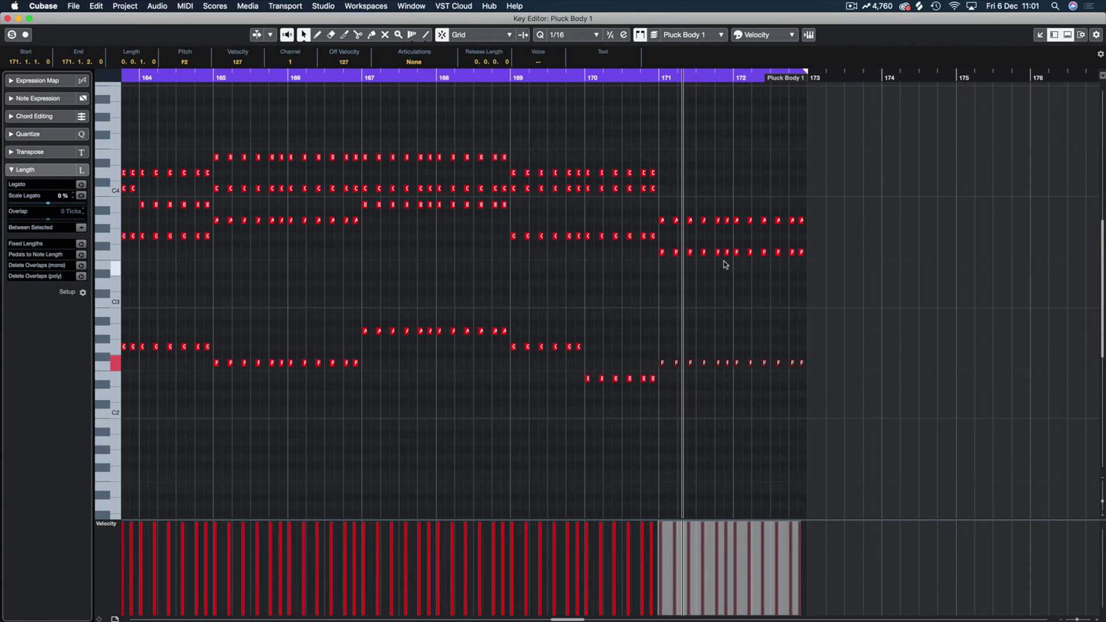
drag(625, 258, 915, 265)
drag(880, 212, 663, 188)
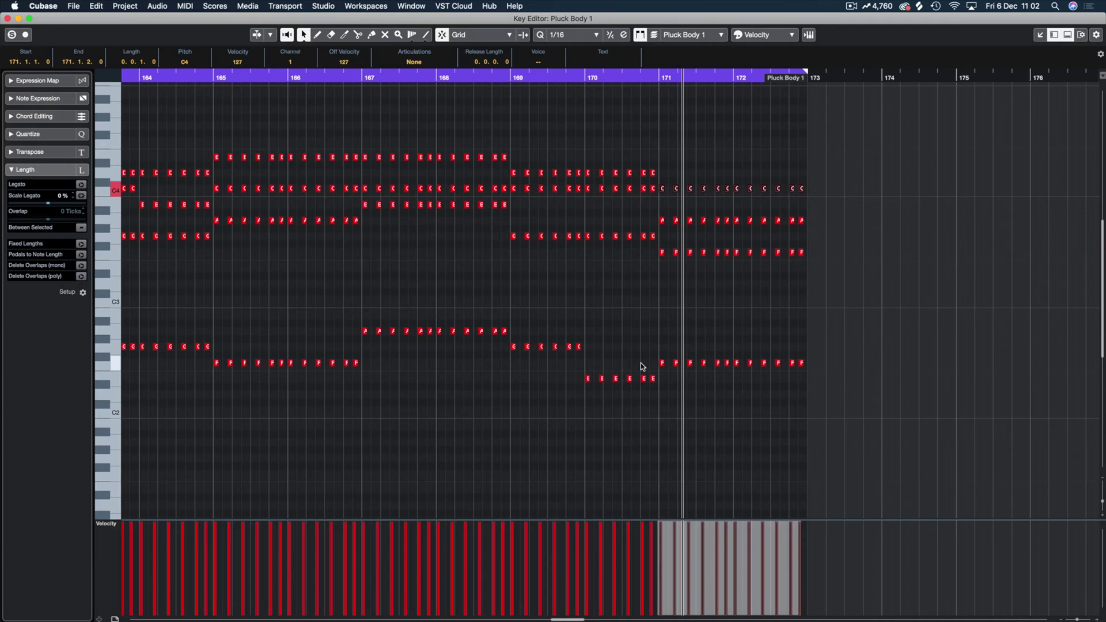
click(579, 121)
scroll(574, 165, up, 3)
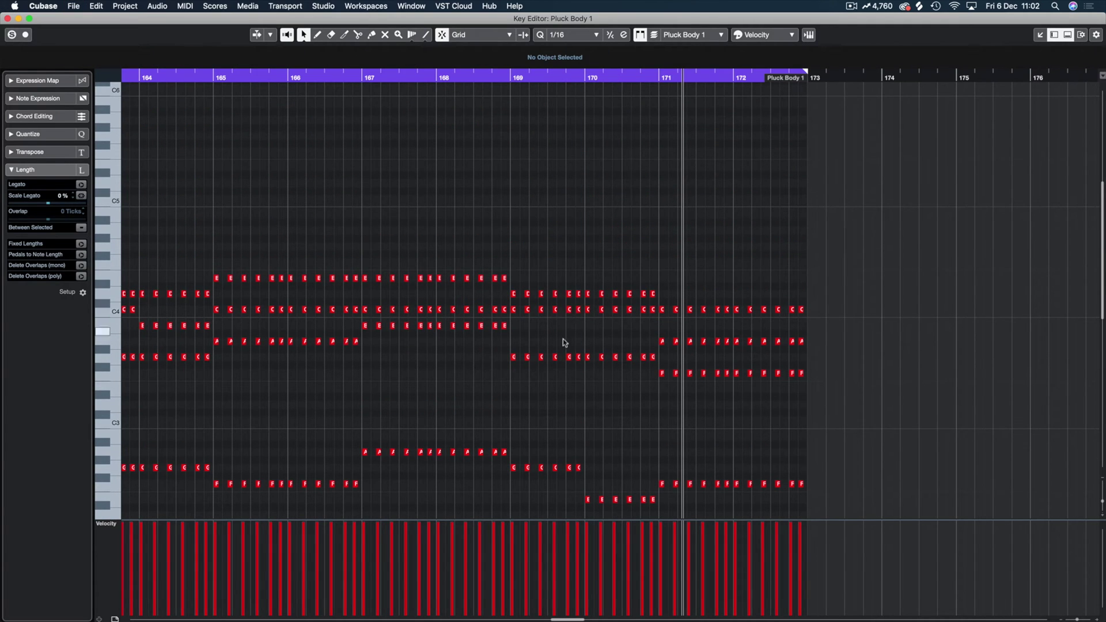
scroll(598, 343, down, 2)
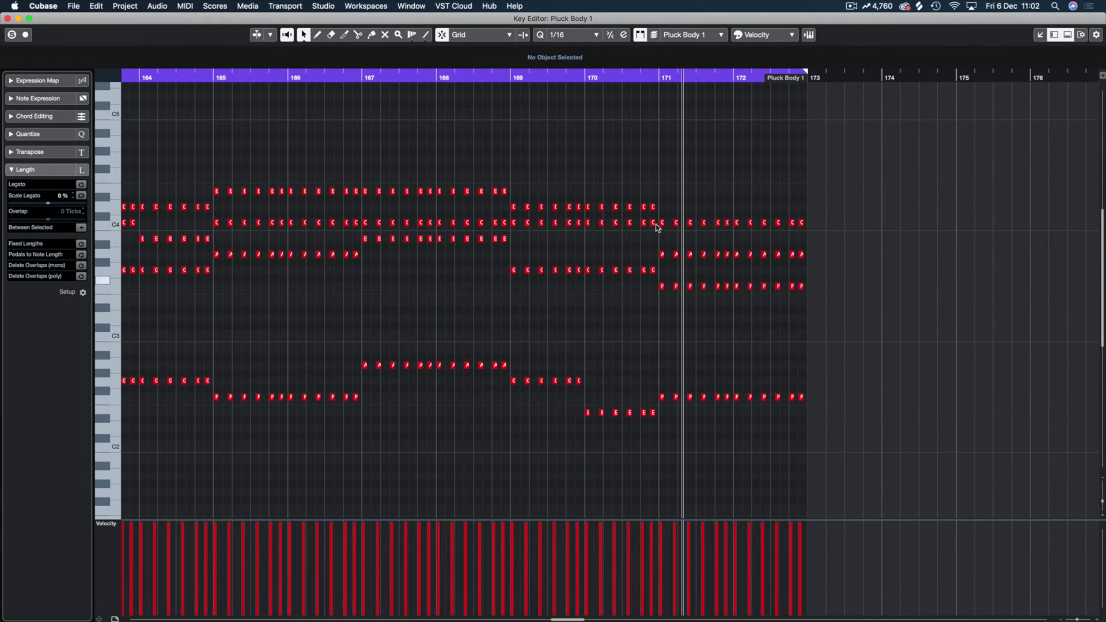
Step: Raise the D4 notes of bar 170 to E4 and listen from bar 169
drag(562, 412, 699, 417)
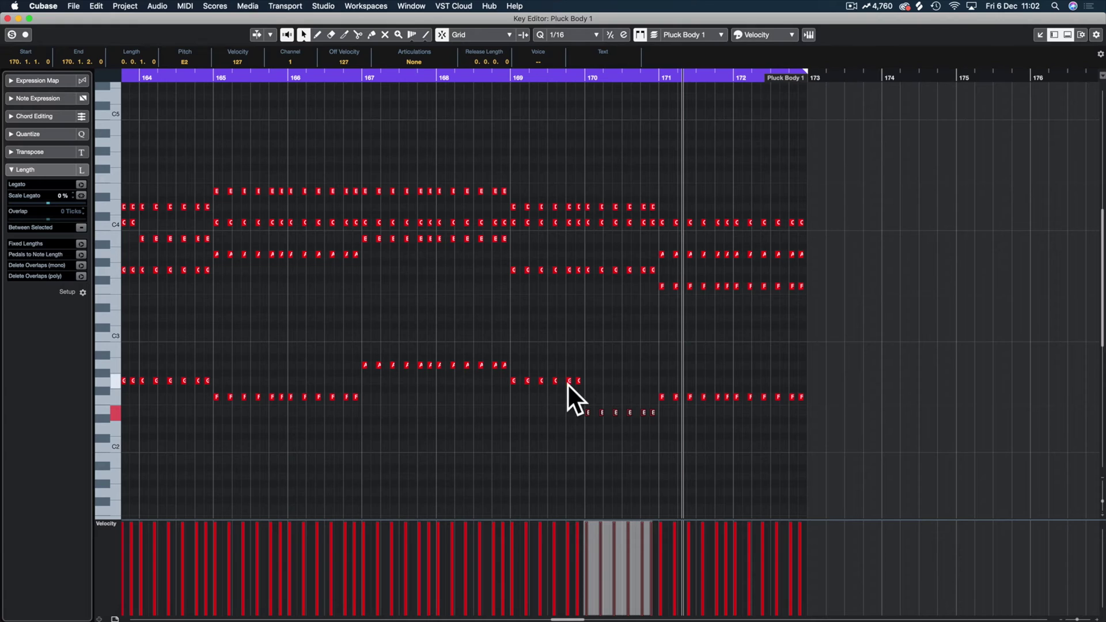
drag(573, 416, 692, 416)
click(511, 76)
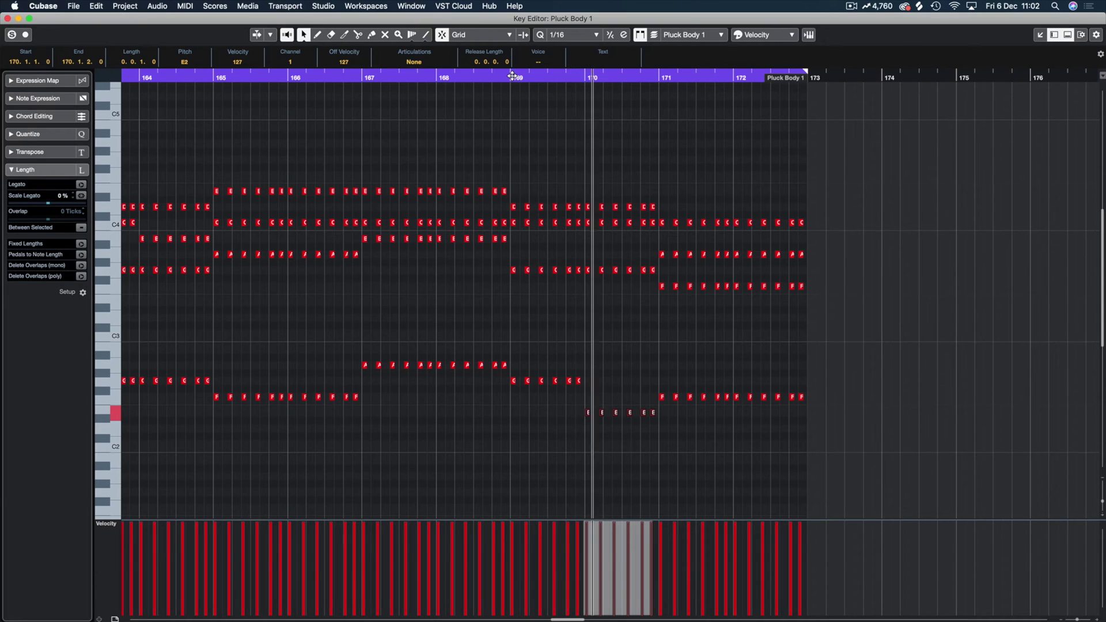
drag(674, 172, 584, 207)
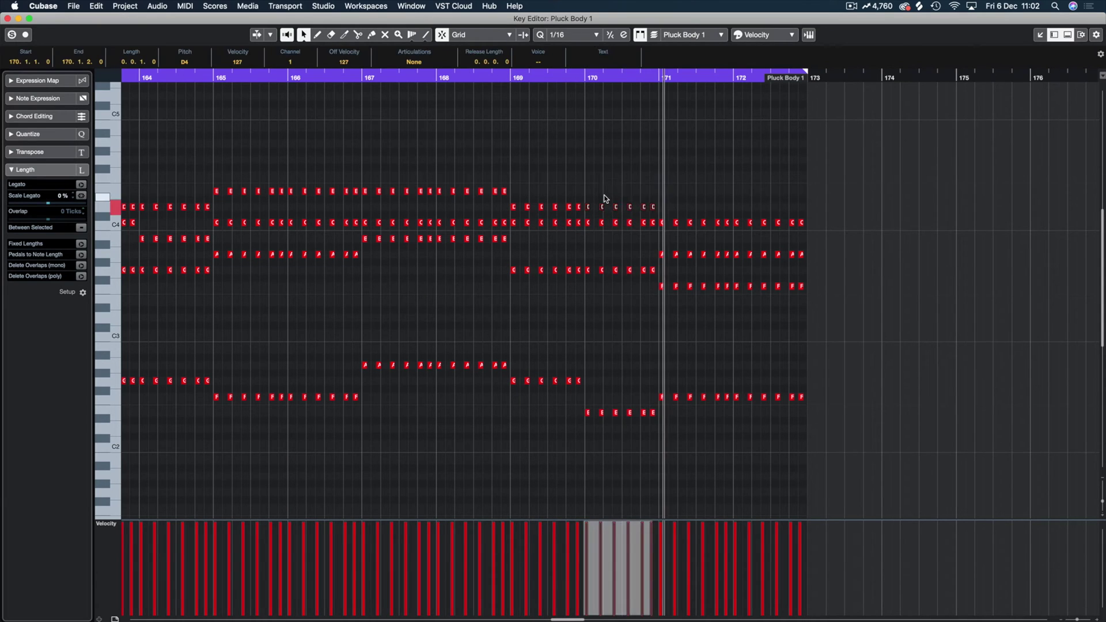
key(Up)
key(Up)
click(507, 77)
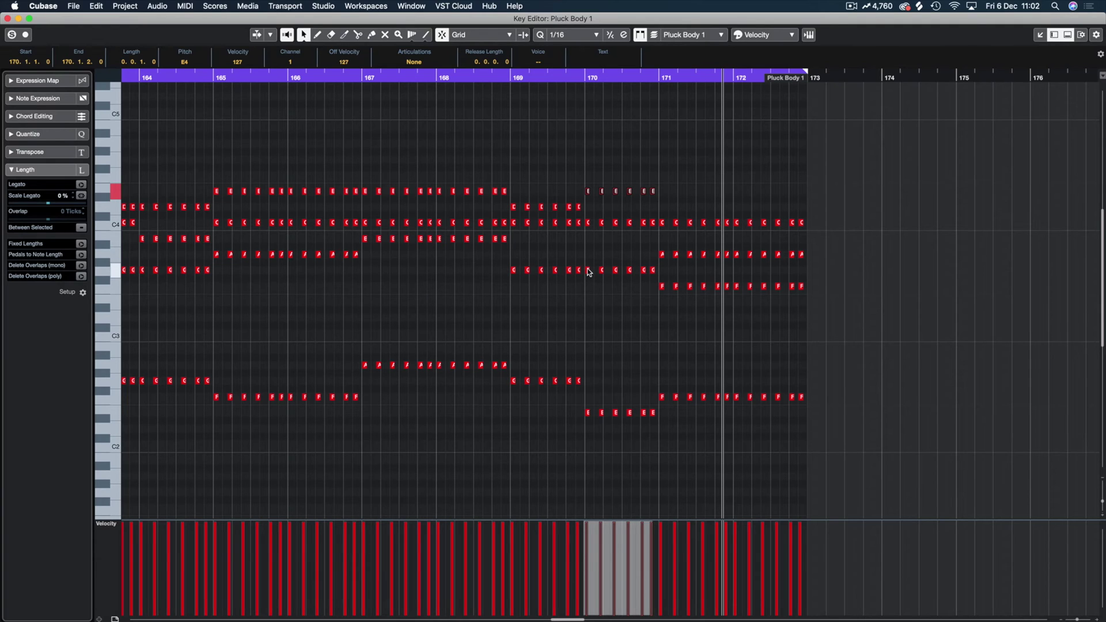
Step: Move the top notes of bar 170 down to B3 and listen from bar 169
click(589, 379)
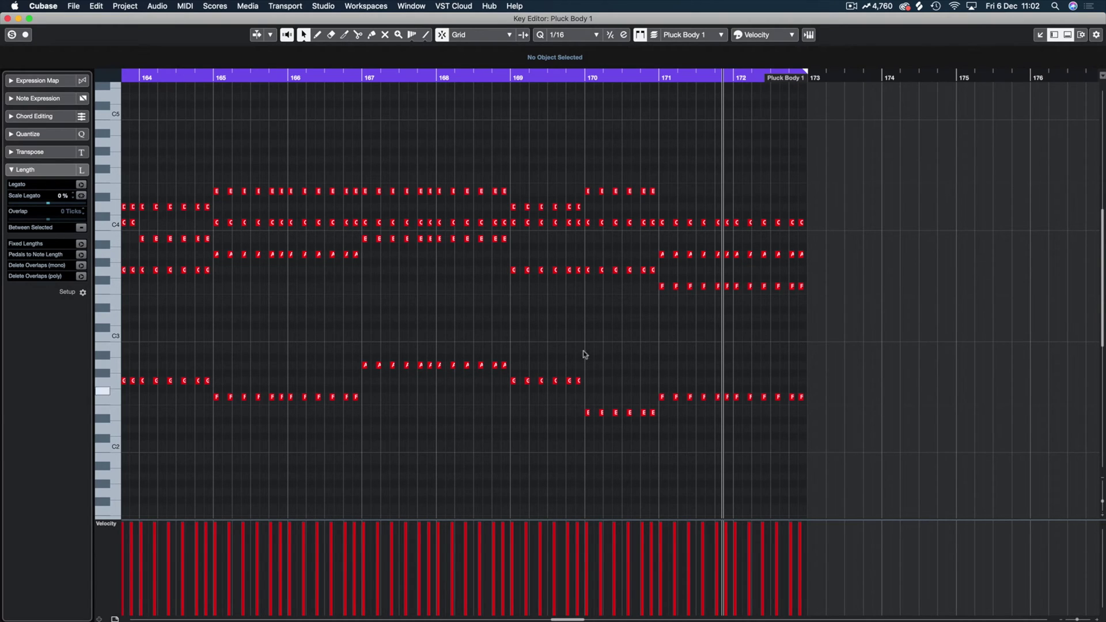
drag(666, 189, 586, 242)
click(506, 78)
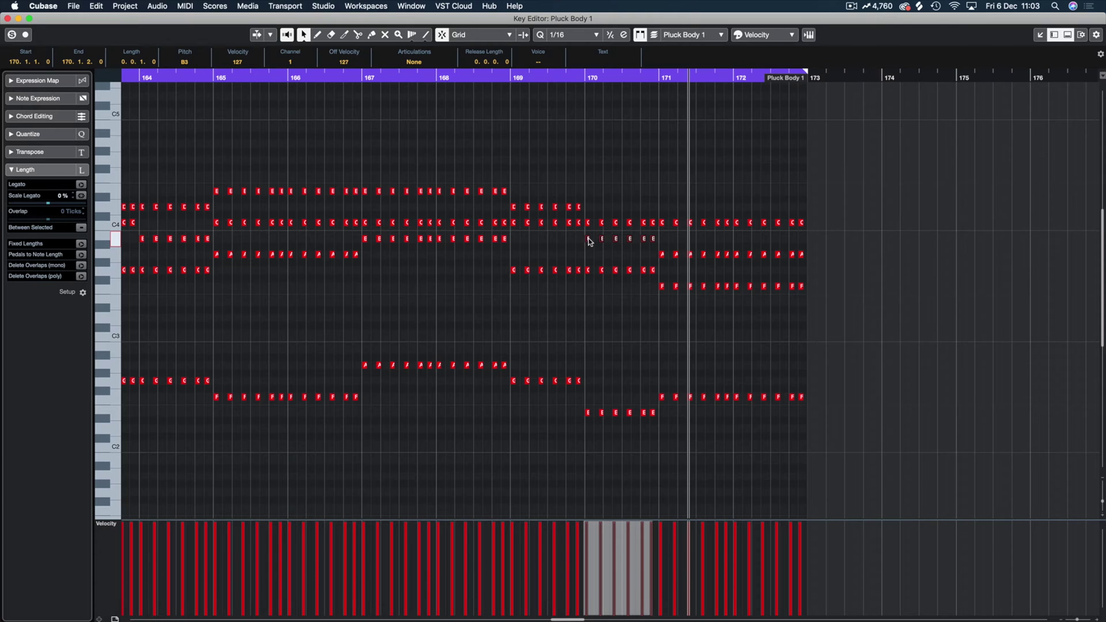
Step: Try the B3 notes of bar 170 at E4, listen from late in bar 169, and undo the move
drag(589, 241, 588, 194)
click(574, 77)
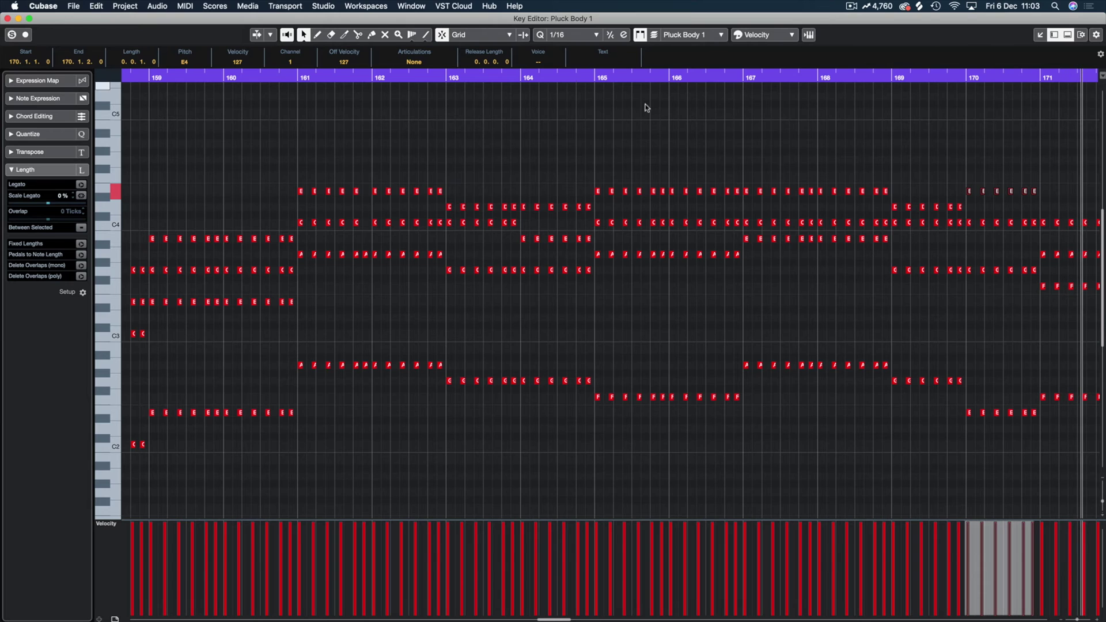
key(super+z)
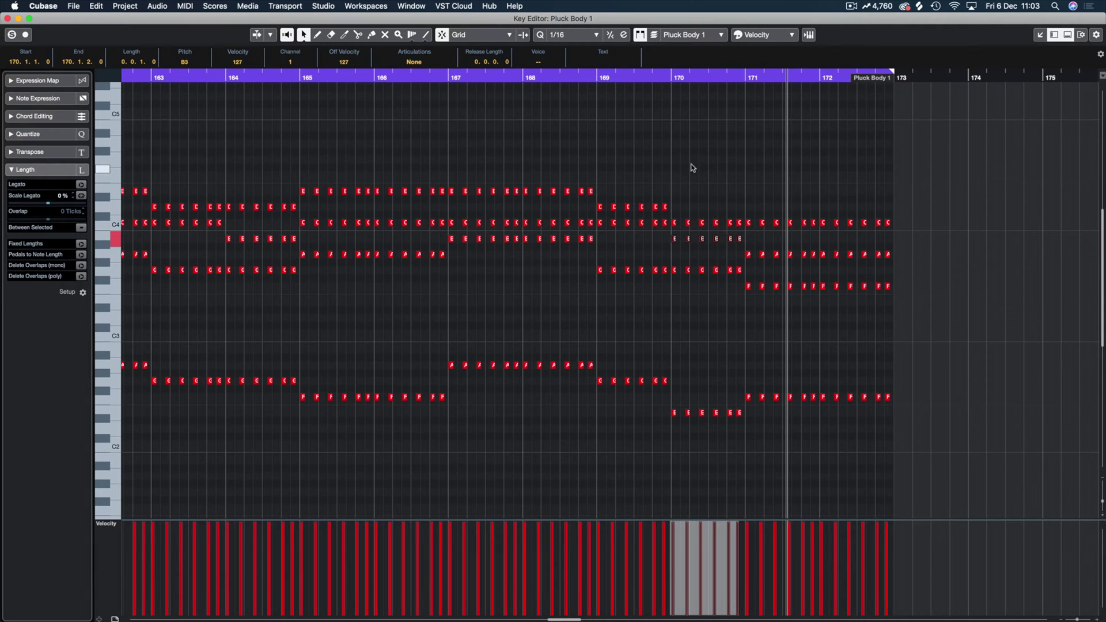
click(708, 166)
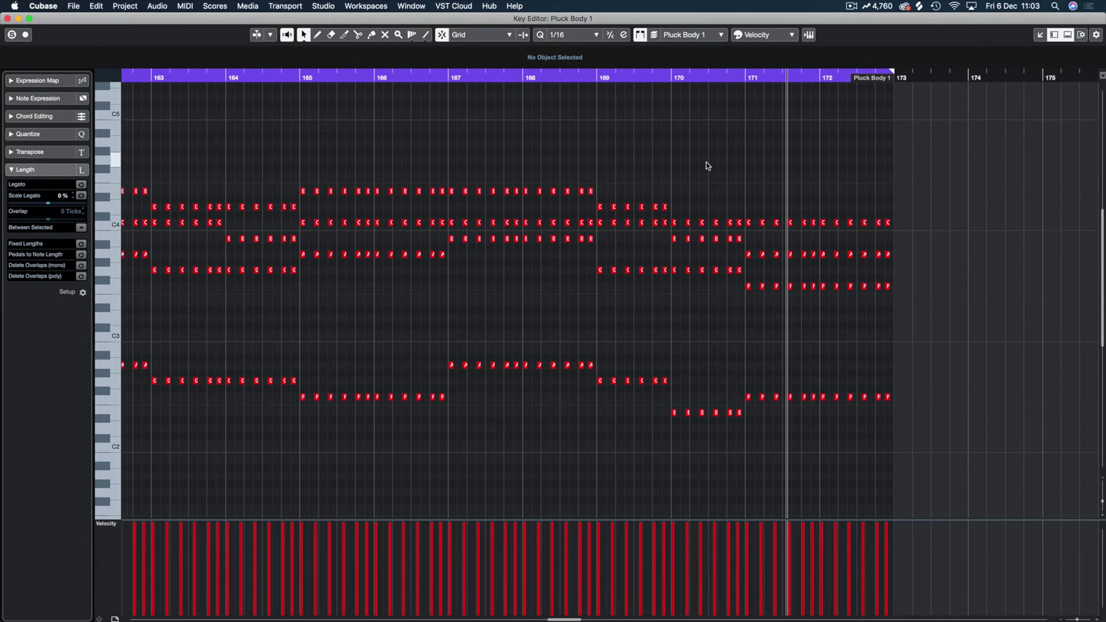
Step: Duplicate the edited Pluck Body 1 part to bar 173 and set the locators around the copy, with the cursor at its start
key(Escape)
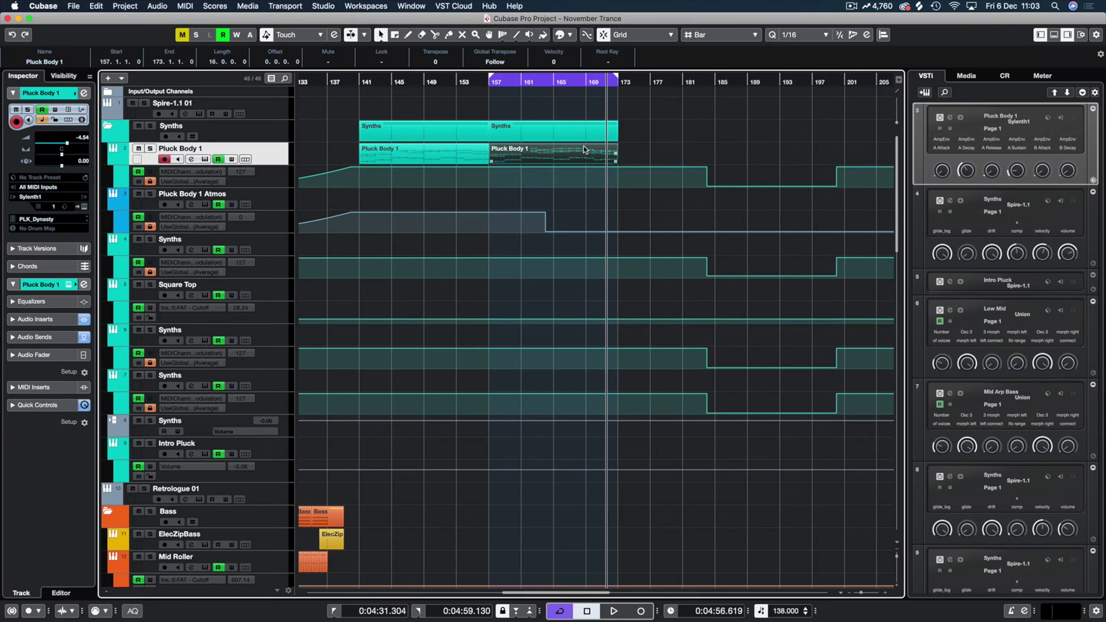
key(super+d)
key(p)
key(KP_1)
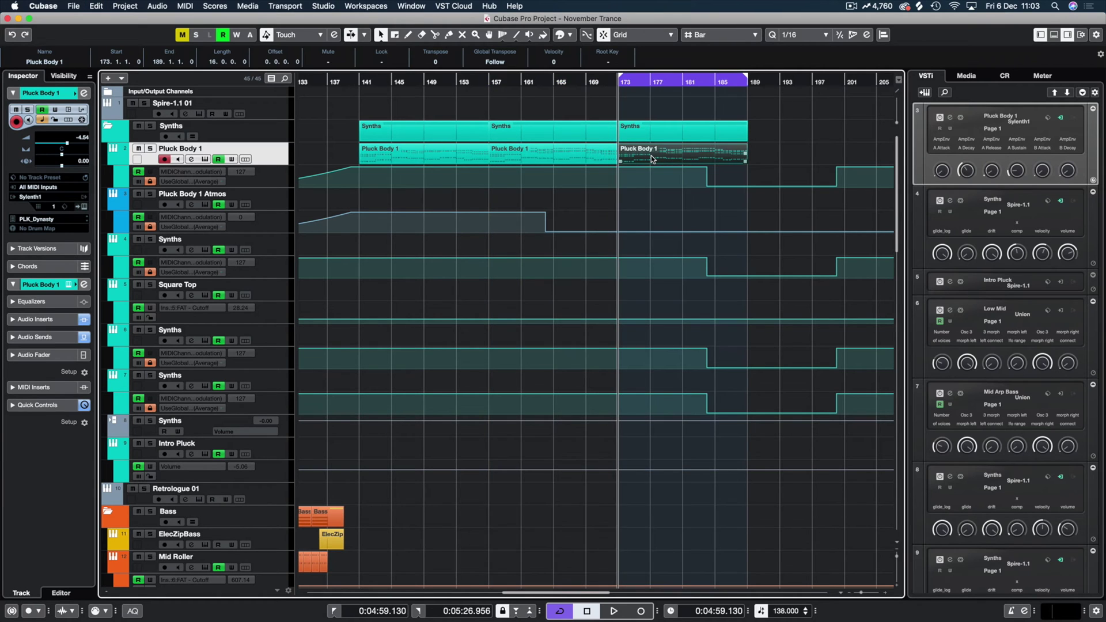
Step: In the copy at bar 173, raise the second-highest note of every chord through bar 188 by one octave
double_click(652, 160)
drag(191, 273, 131, 294)
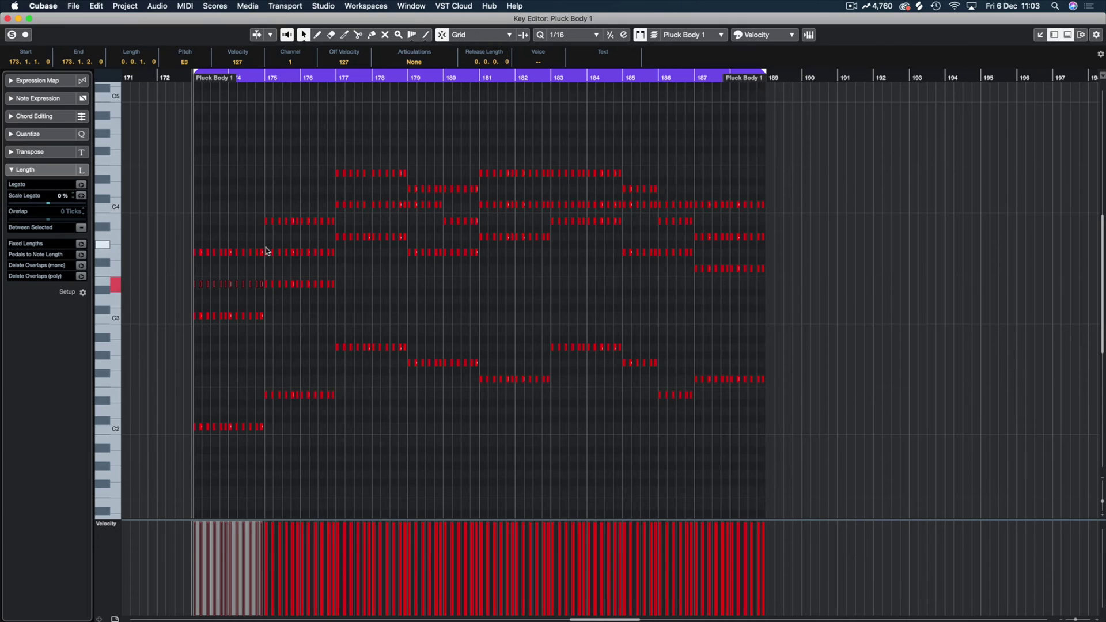
drag(266, 251, 348, 249)
drag(330, 201, 714, 235)
drag(674, 235, 856, 236)
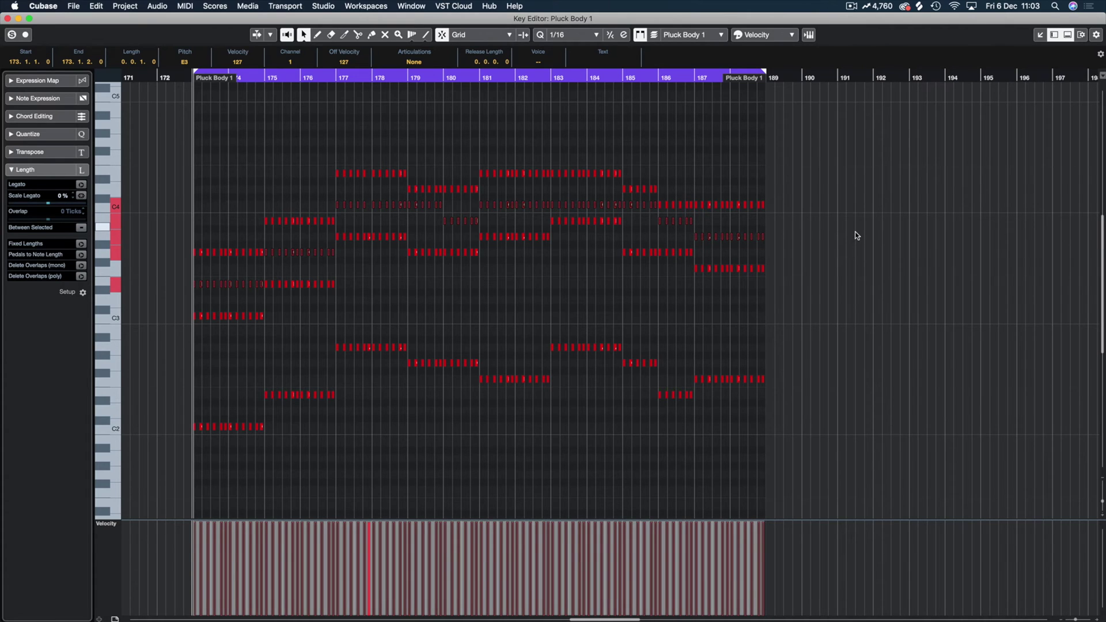
key(shift+Up)
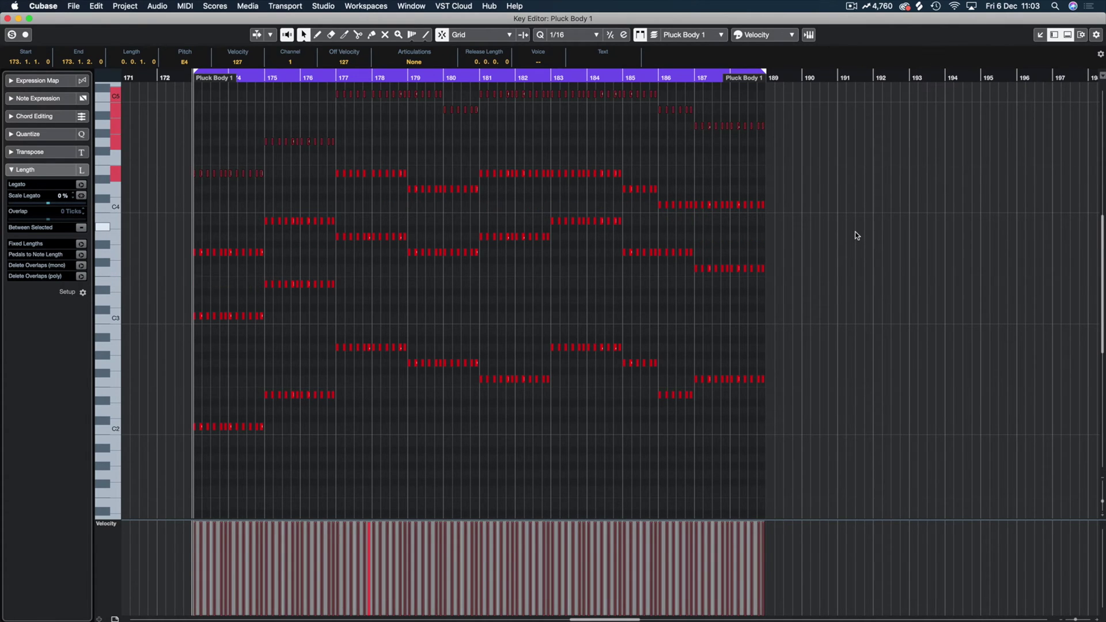
click(218, 211)
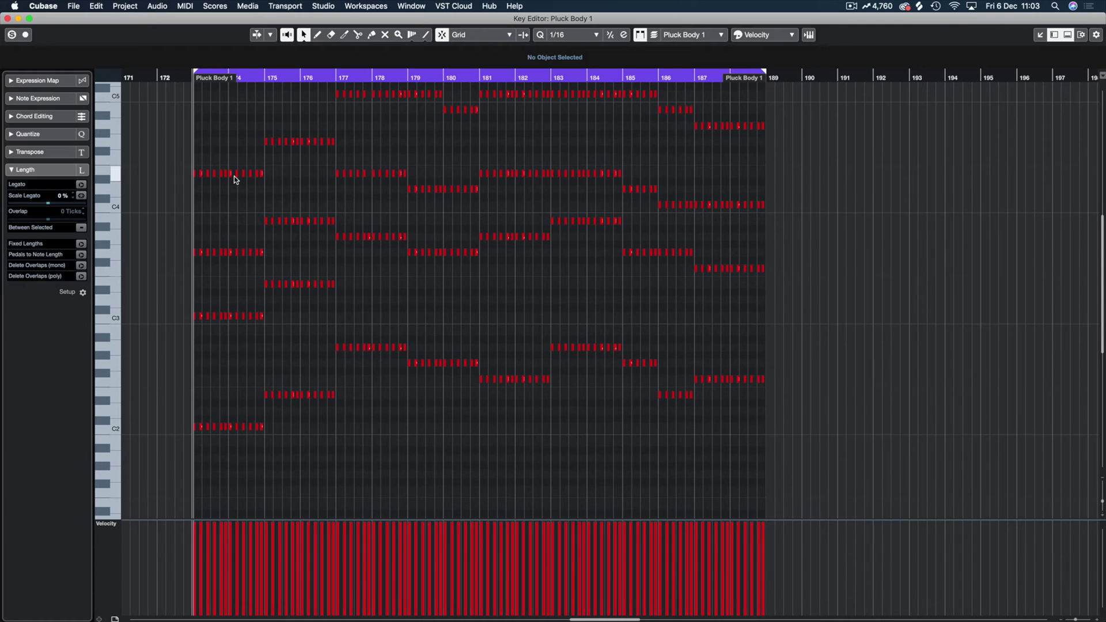
Step: Play the arrangement from bar 157 and move the Pluck Body 1 modulation automation's drop point to bar 189 at value 127
key(Escape)
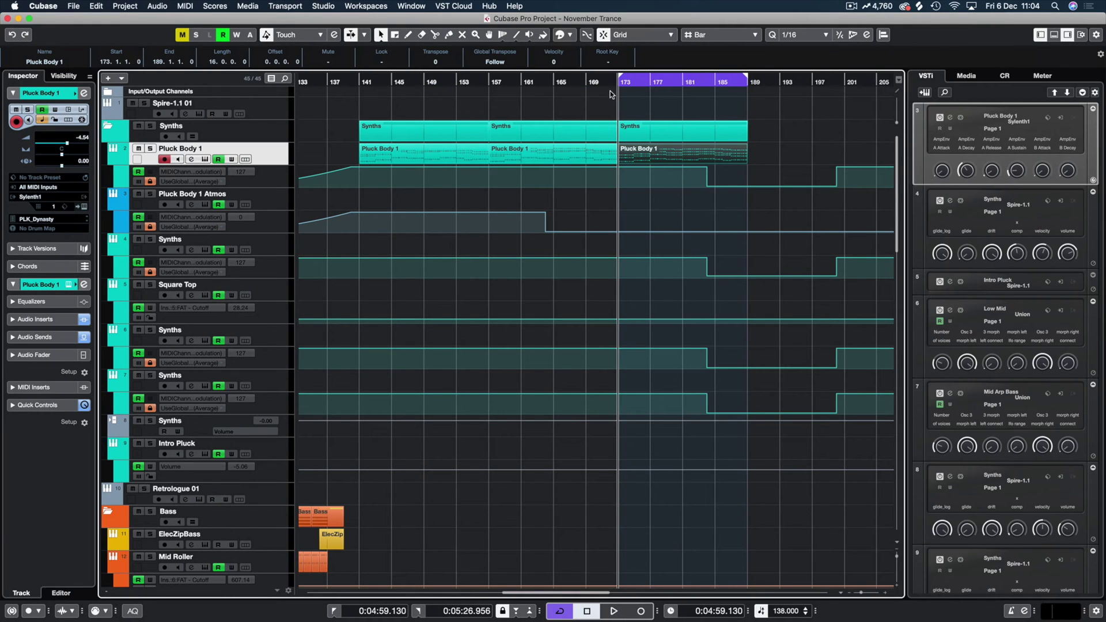
click(491, 82)
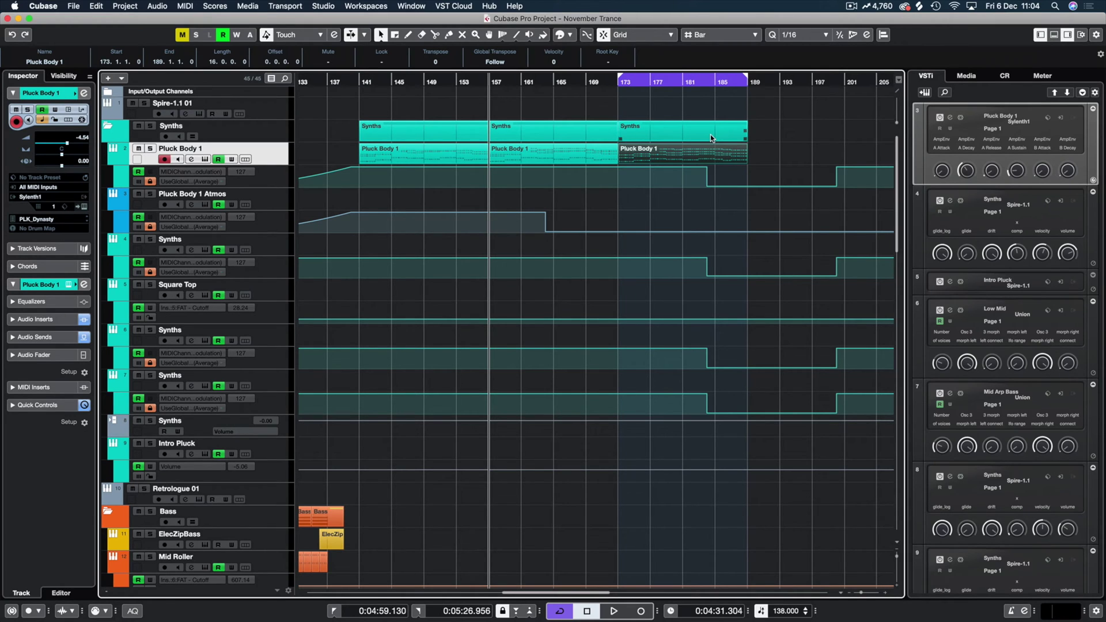
key(space)
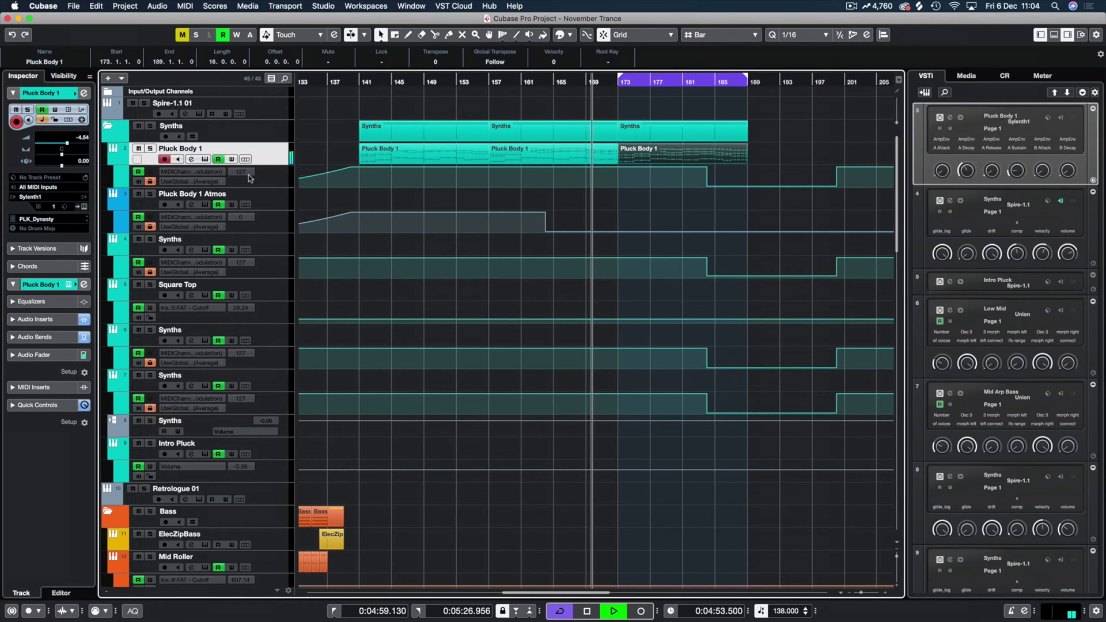
drag(708, 186, 739, 168)
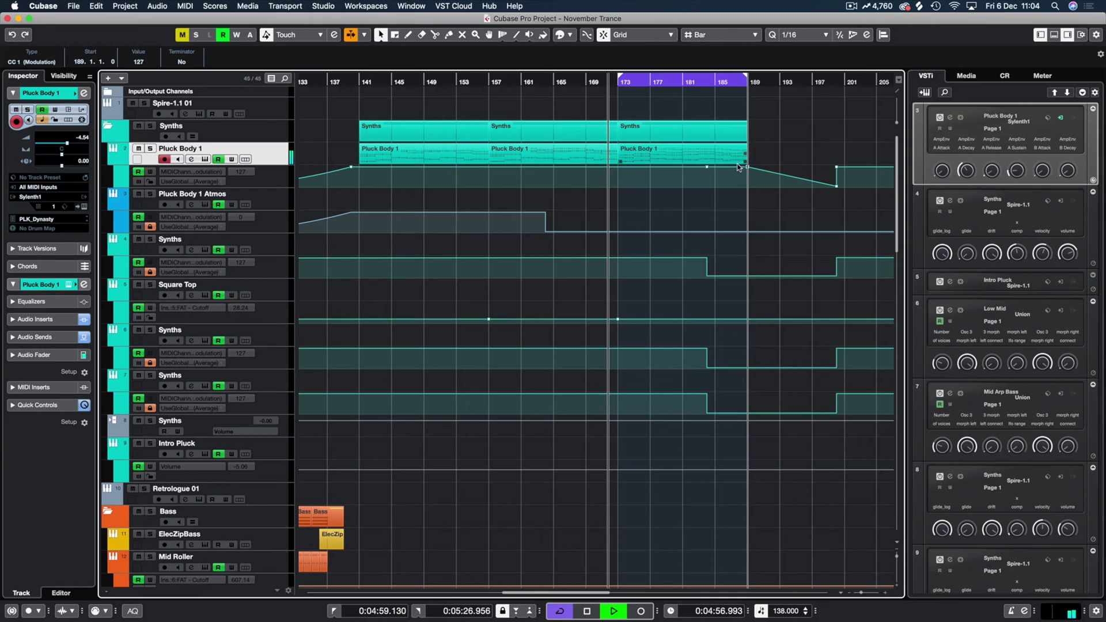
click(708, 168)
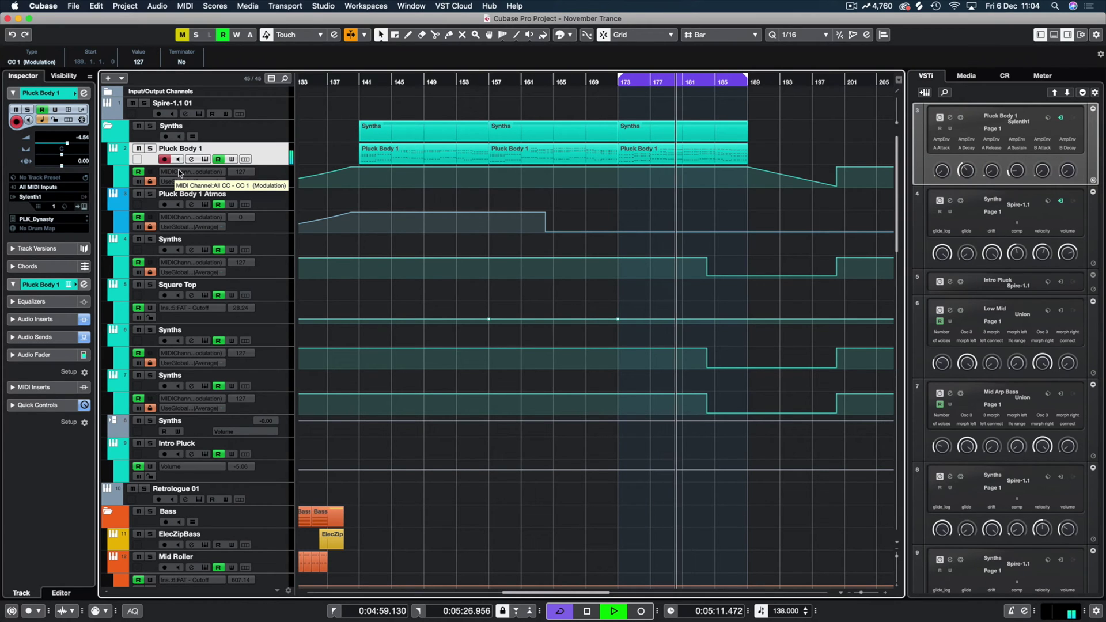
Step: Open the last Pluck Body 1 part in the Key Editor and listen from late in bar 201
click(698, 152)
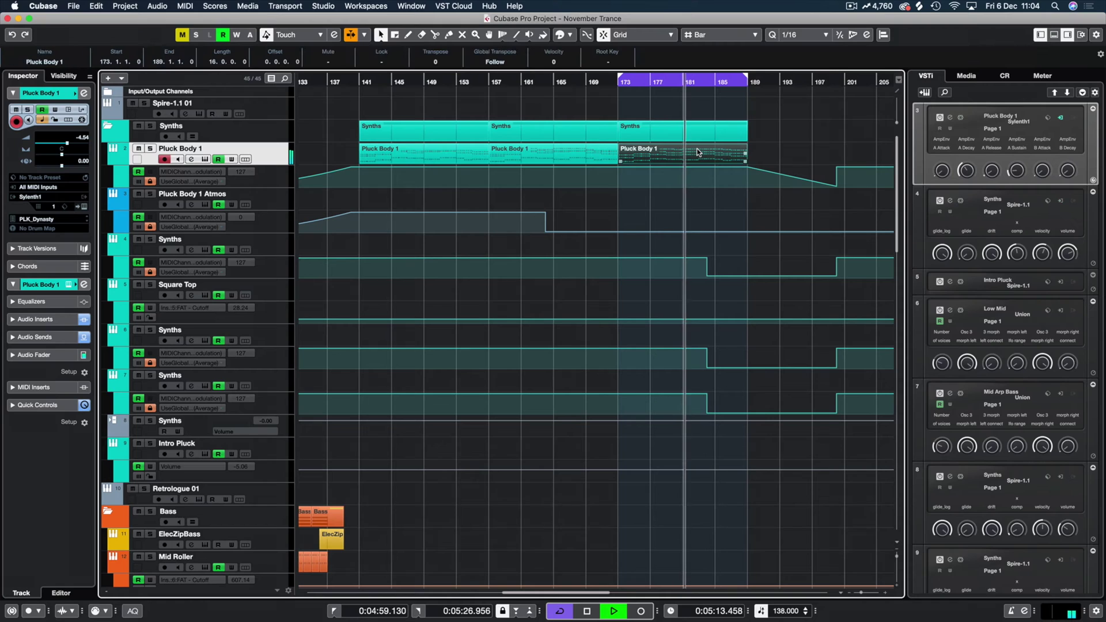
double_click(697, 152)
scroll(566, 172, up, 5)
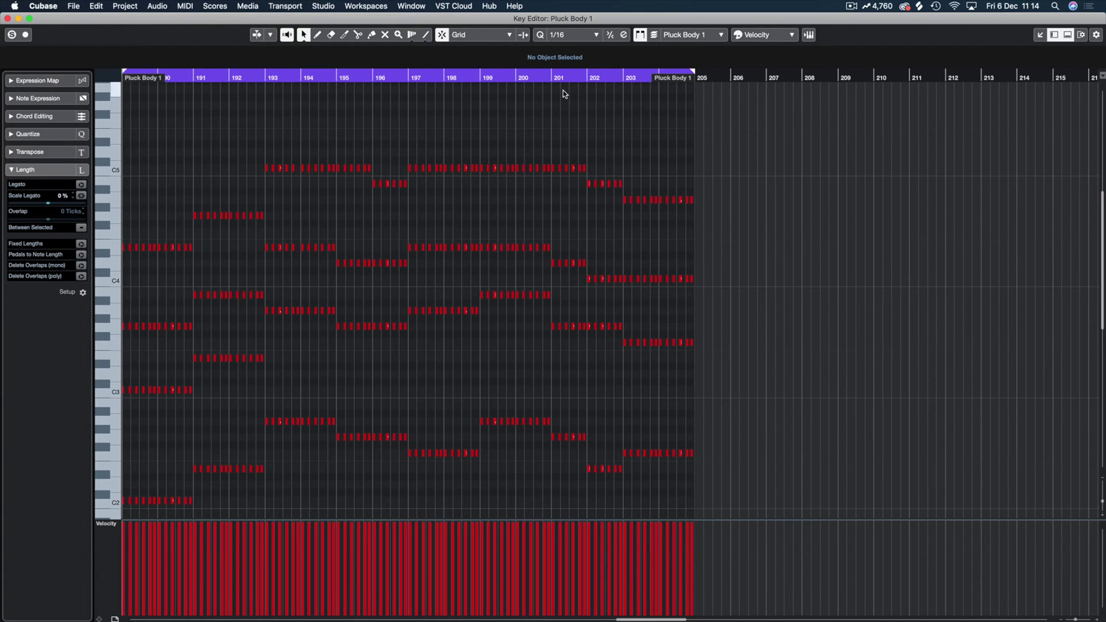
mouse_move(570, 77)
mouse_down()
mouse_move(593, 78)
mouse_move(577, 77)
mouse_up()
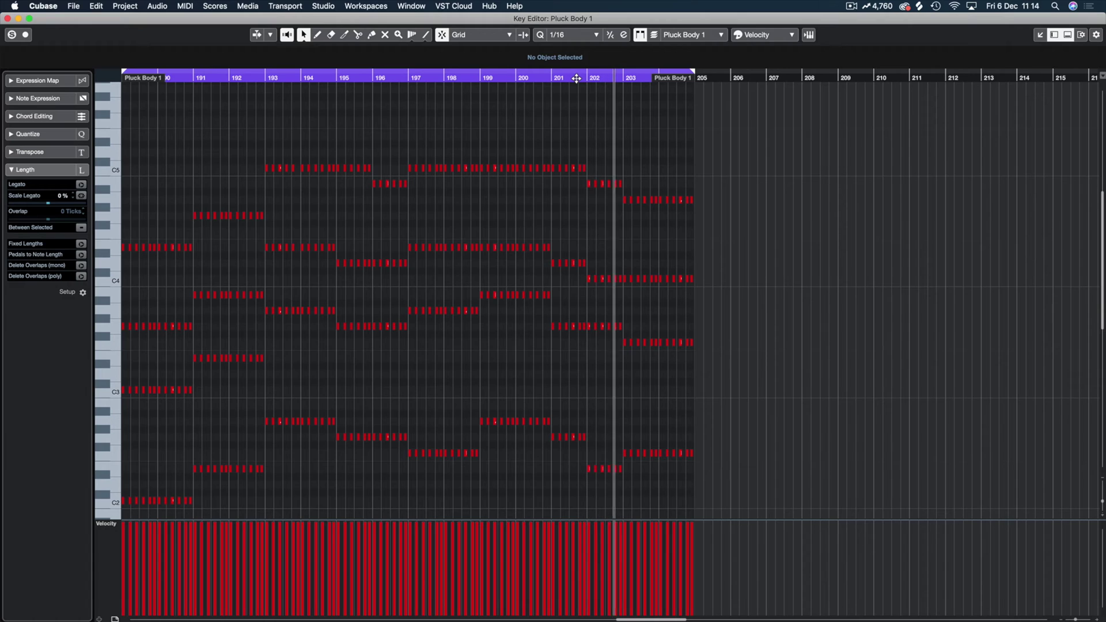
Step: Pick out the top and bass notes of bars 201 and 202 and listen to the passage from bar 201
drag(655, 181, 569, 189)
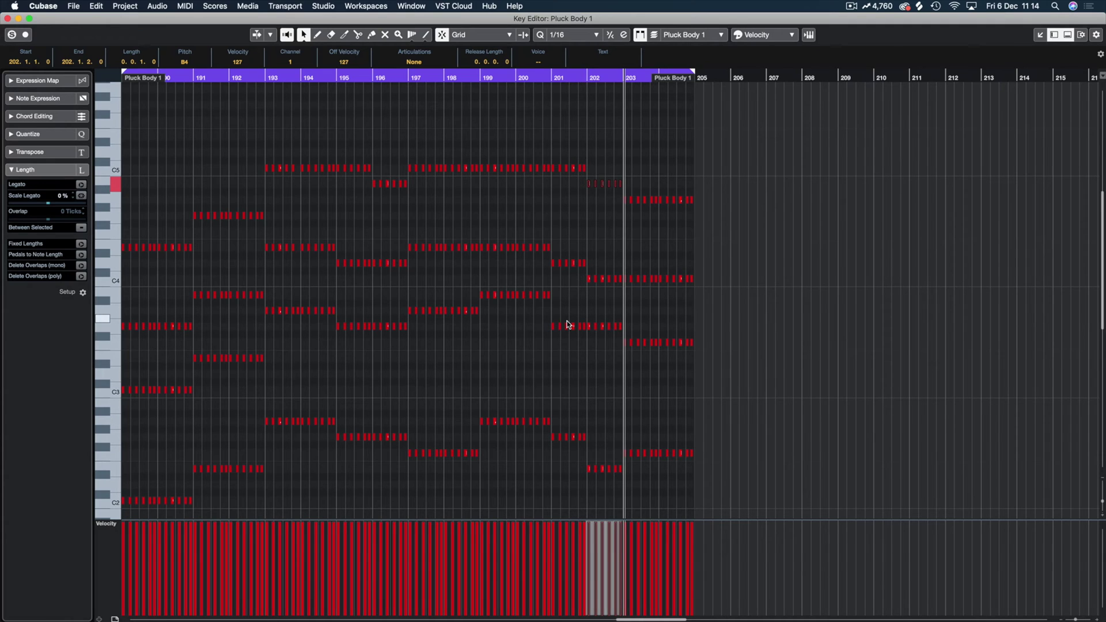
drag(570, 472, 642, 469)
drag(615, 436, 548, 437)
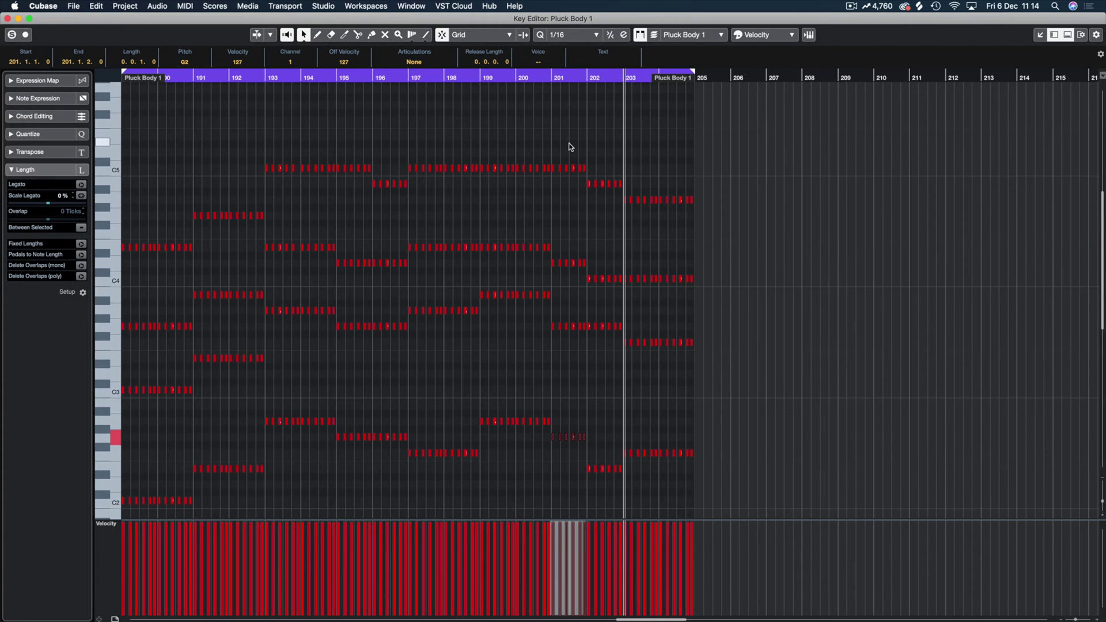
click(582, 163)
drag(552, 174, 550, 174)
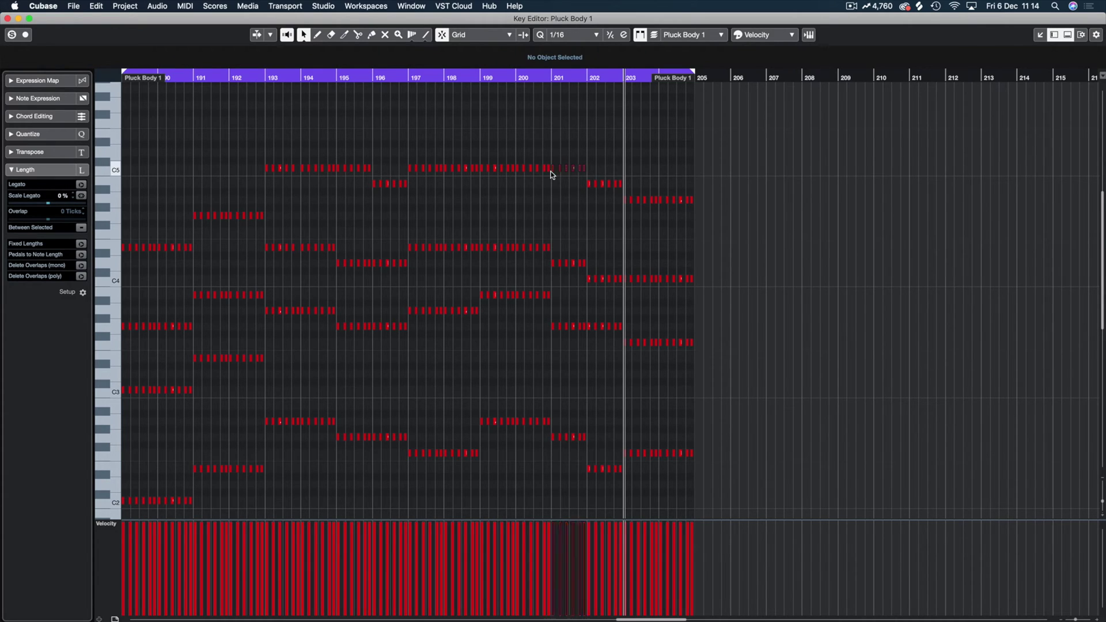
drag(627, 178, 585, 190)
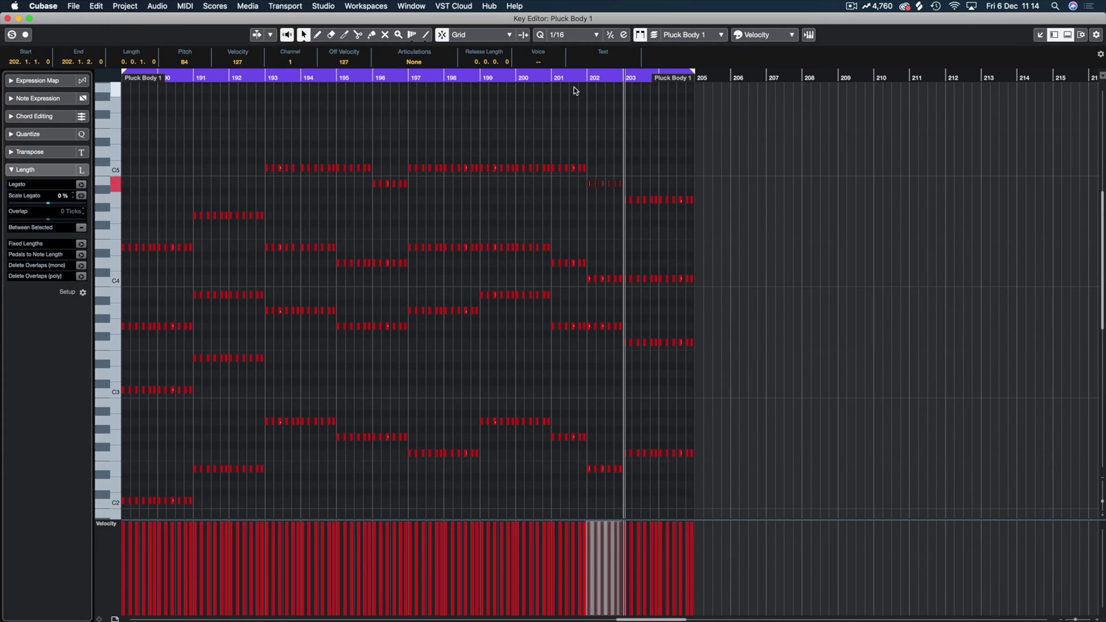
click(553, 78)
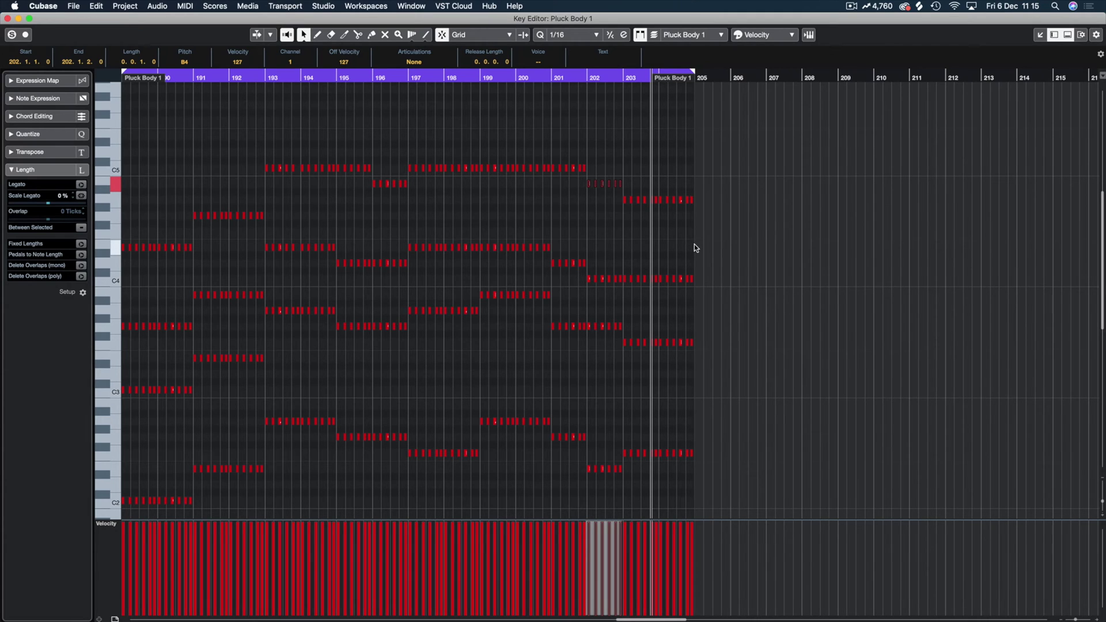
Step: Raise the top notes of bar 202 to D5 and play the passage from bar 200
drag(614, 205, 719, 201)
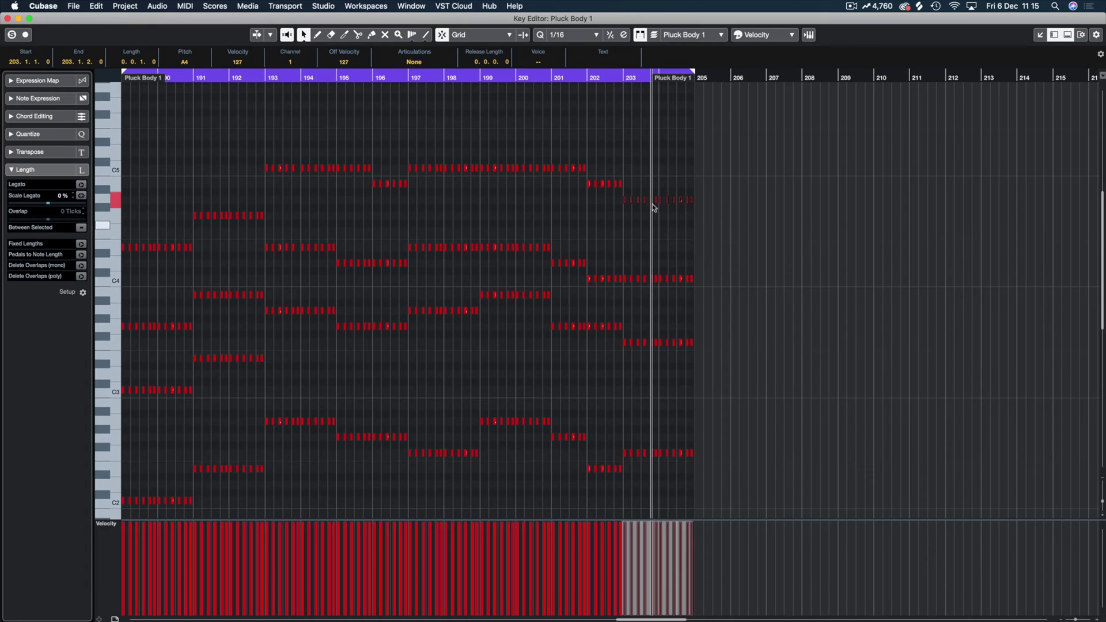
drag(628, 178, 579, 185)
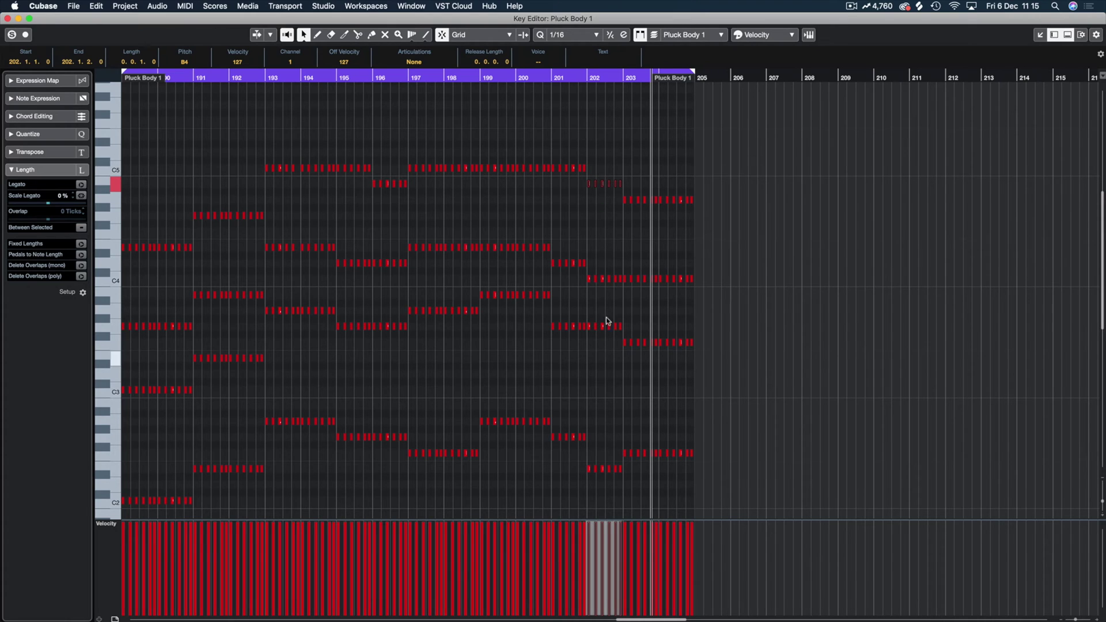
key(Up)
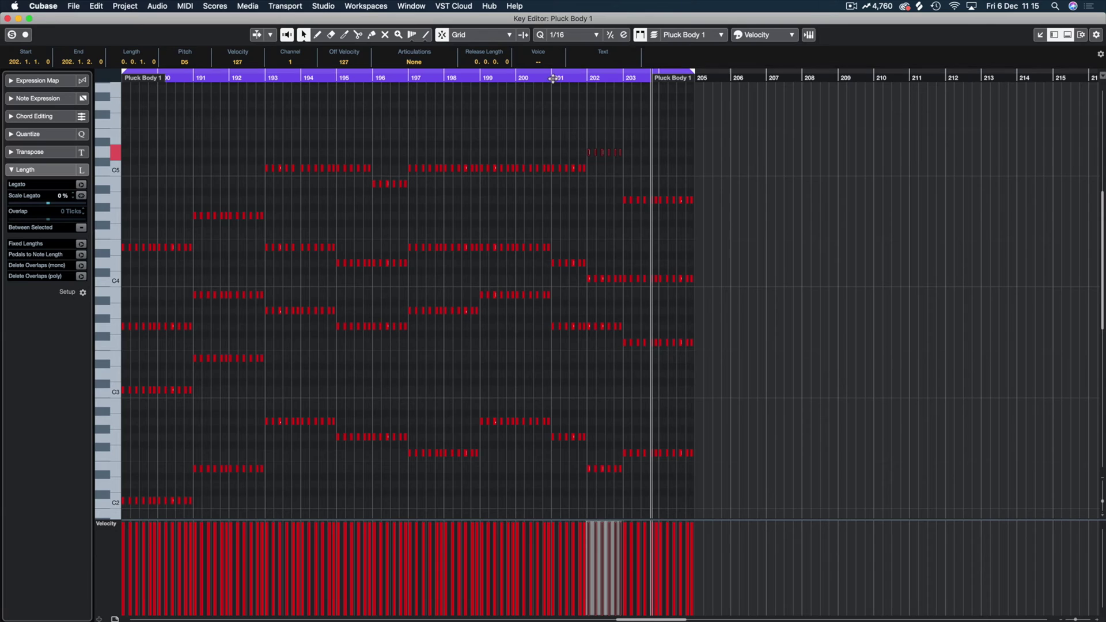
drag(553, 76, 526, 76)
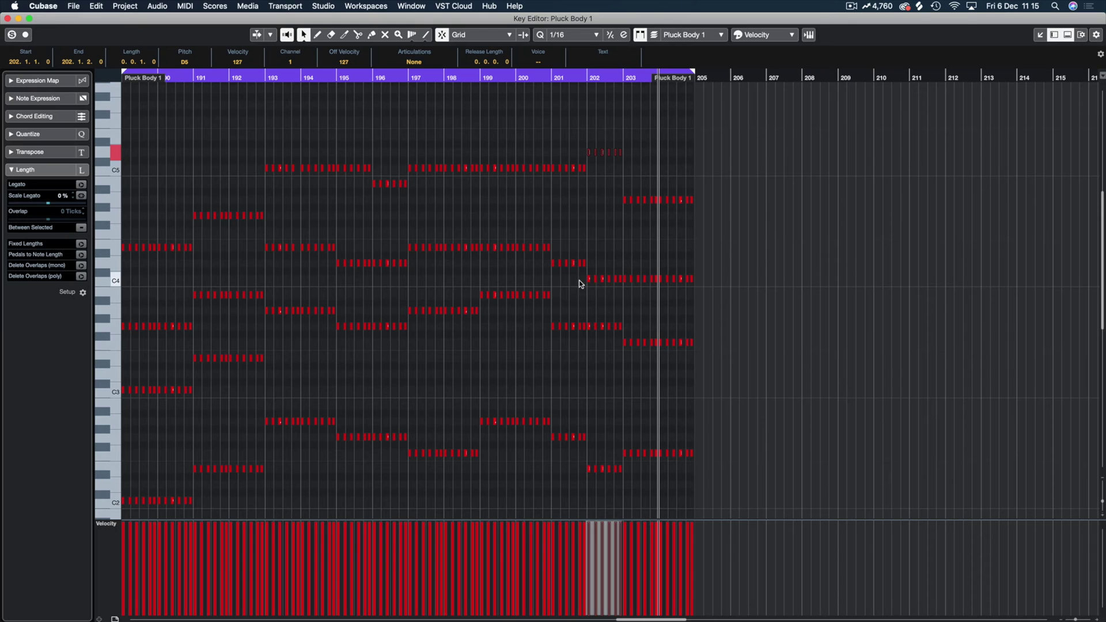
drag(581, 282, 621, 281)
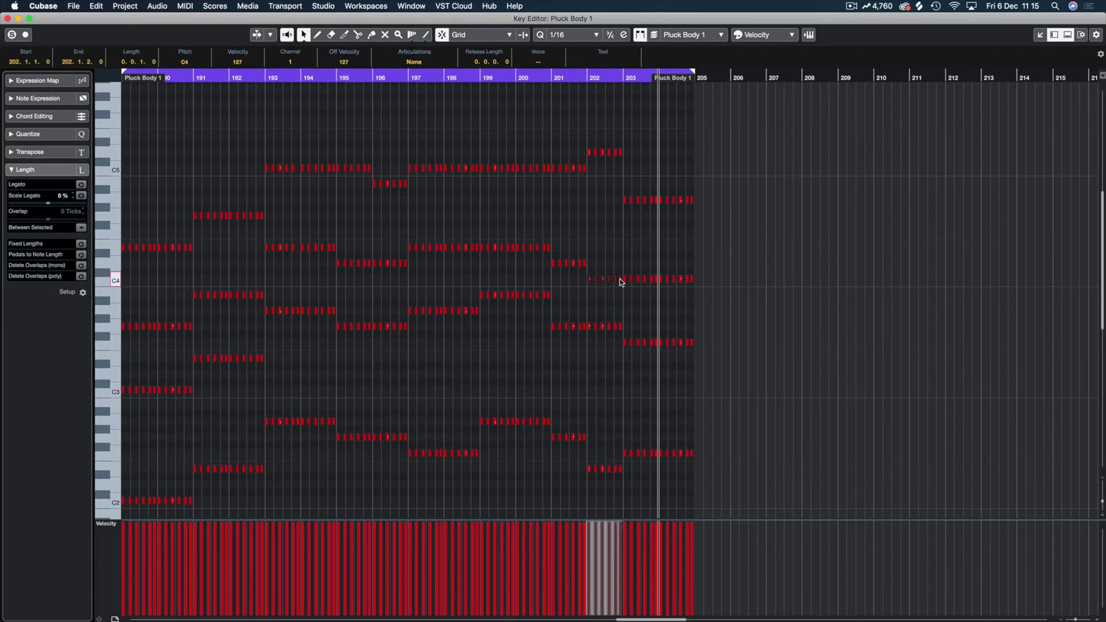
click(590, 152)
Step: Play the part from its start at bar 189 and pick out the top notes of bar 192
scroll(589, 151, up, 10)
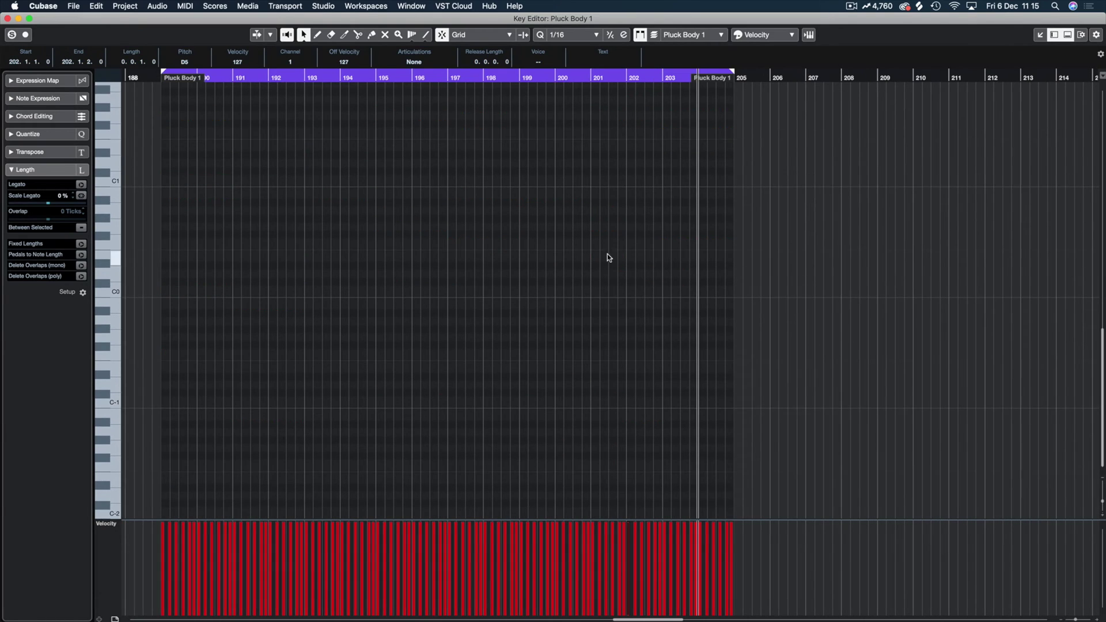
scroll(608, 251, down, 10)
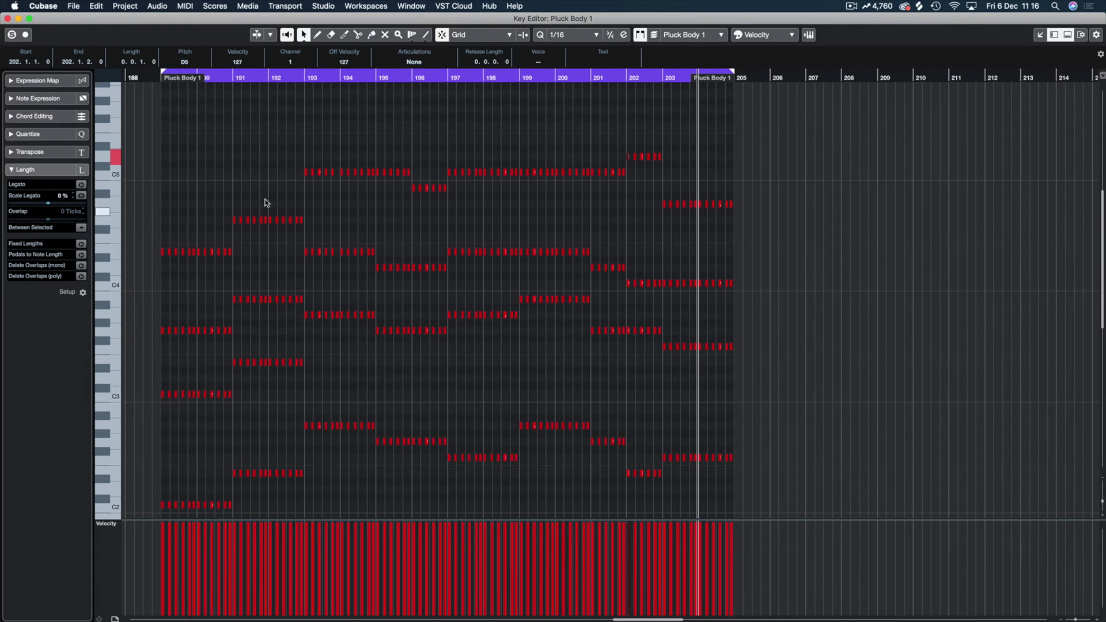
key(Home)
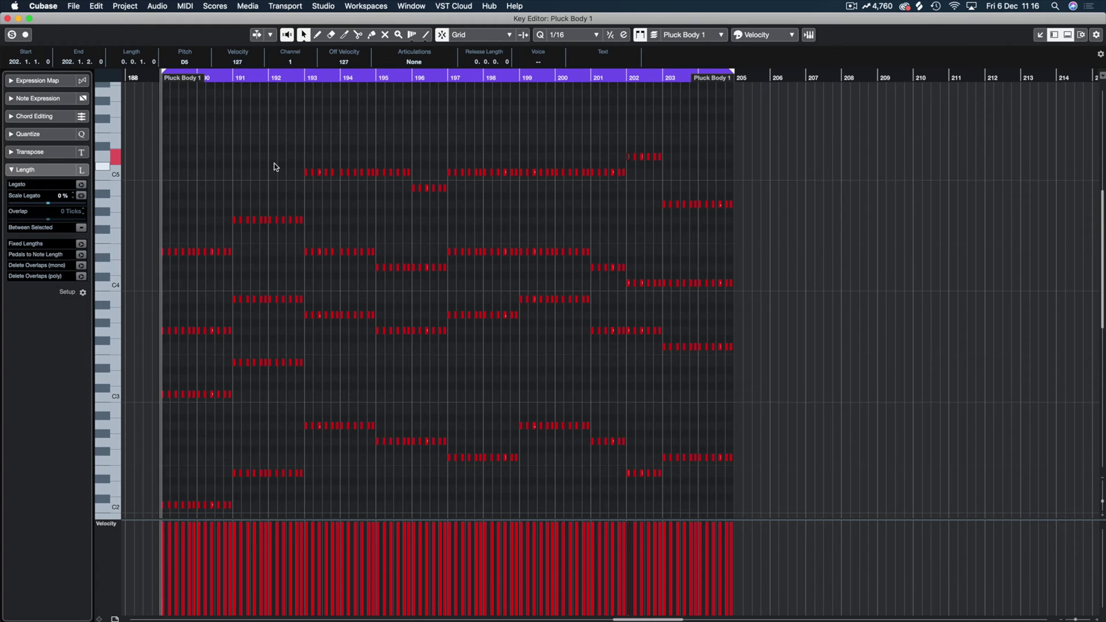
key(space)
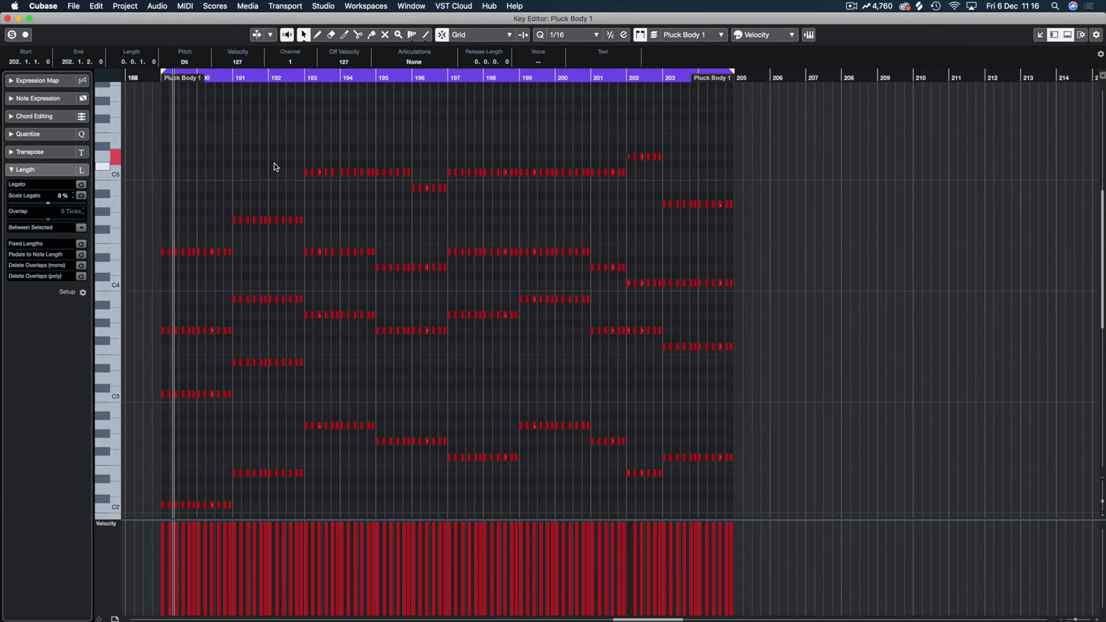
click(278, 222)
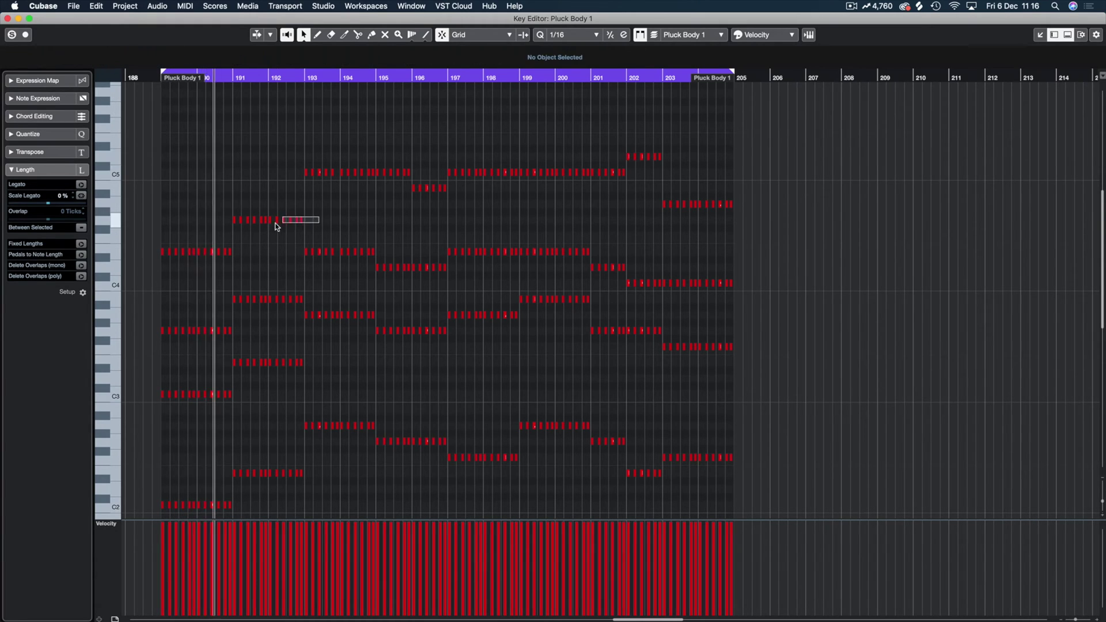
drag(314, 206, 267, 227)
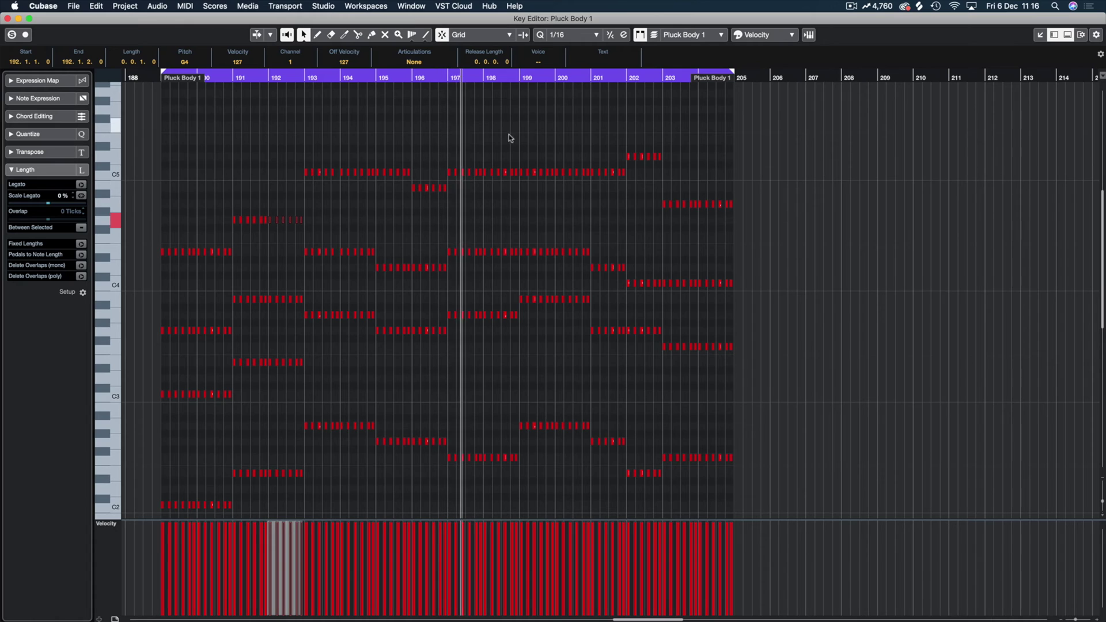
Step: Try the top notes of bars 199 and 200 at D5 and E5, playing from bar 197
drag(484, 166, 589, 183)
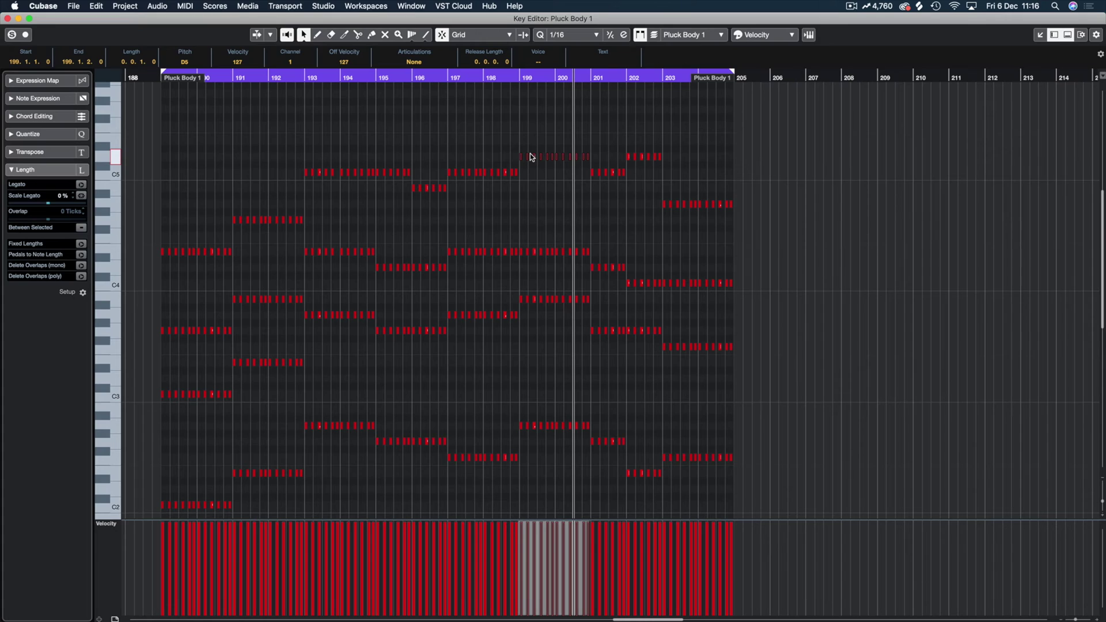
click(449, 78)
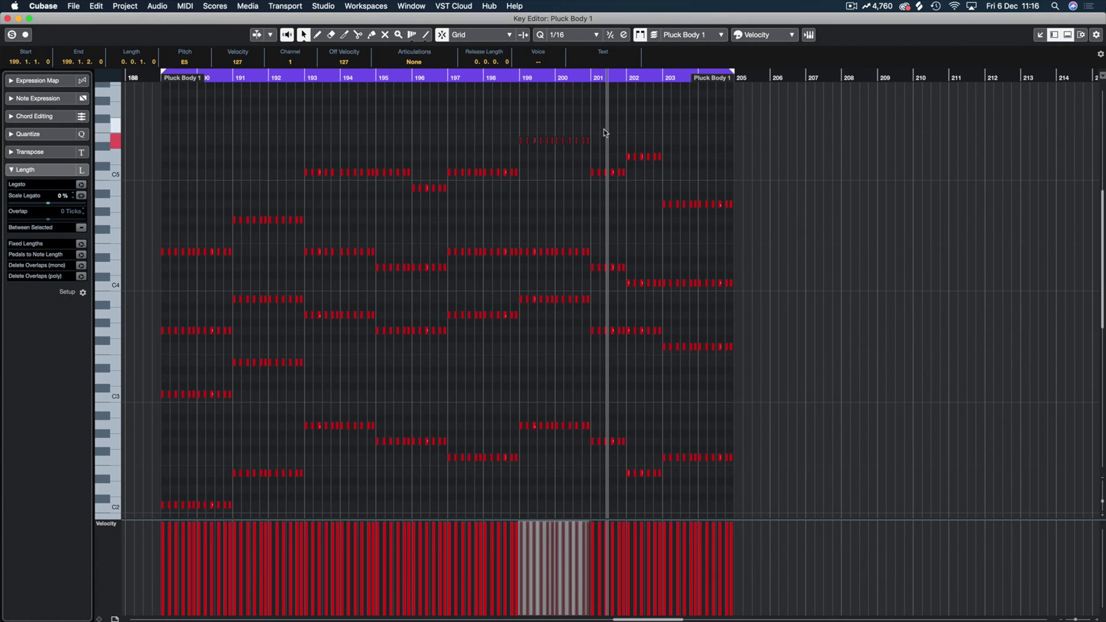
drag(605, 130, 504, 141)
Step: Try the top notes of bars 199 and 200 at F5
drag(593, 157, 864, 269)
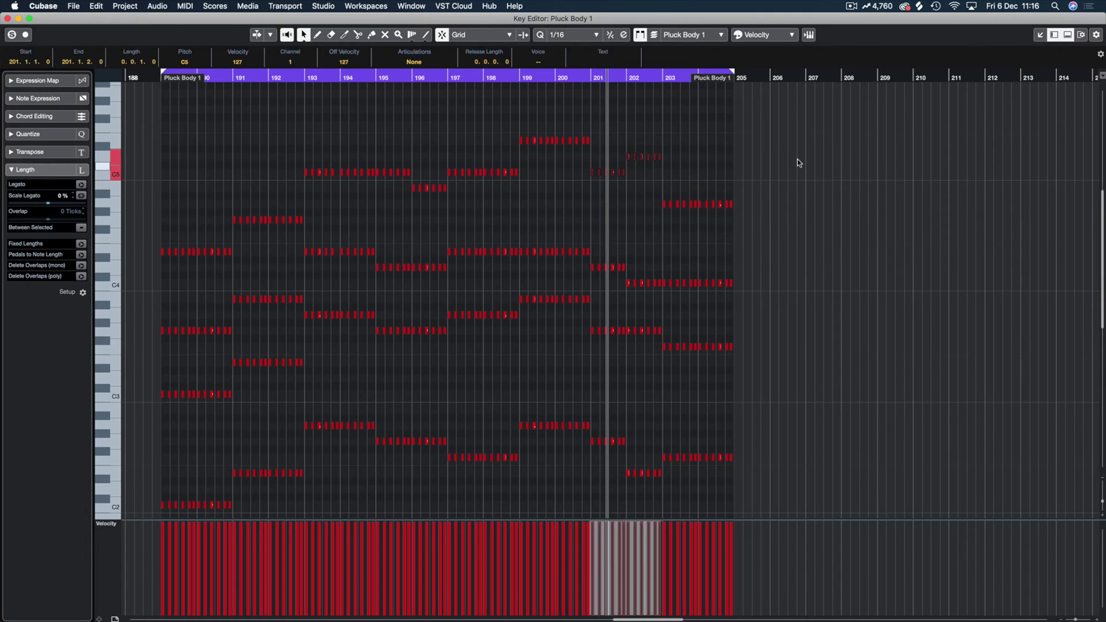
click(726, 176)
drag(726, 139, 620, 216)
scroll(634, 173, left, 3)
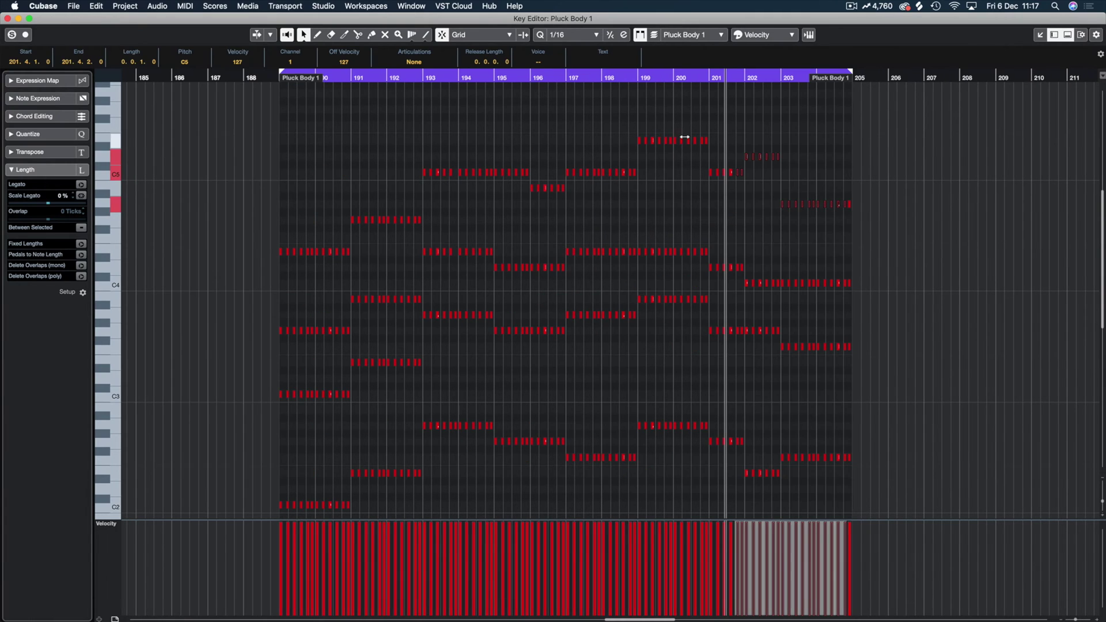
drag(731, 123, 624, 147)
key(Up)
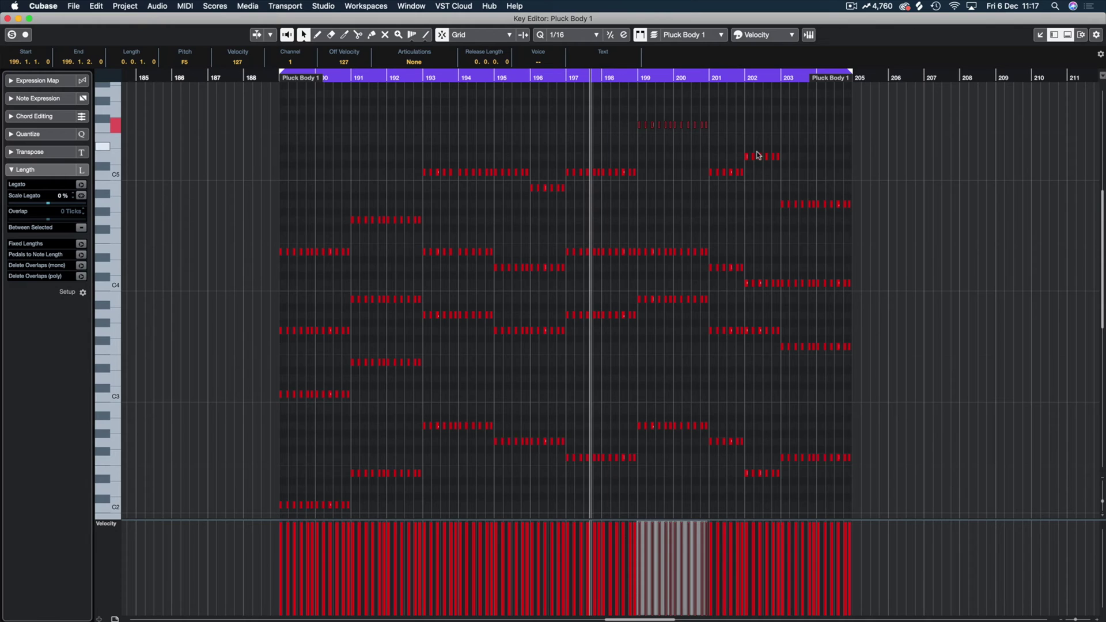
Step: Try the top notes of bars 199 and 200 at B4, playing from bar 196
scroll(684, 147, right, 6)
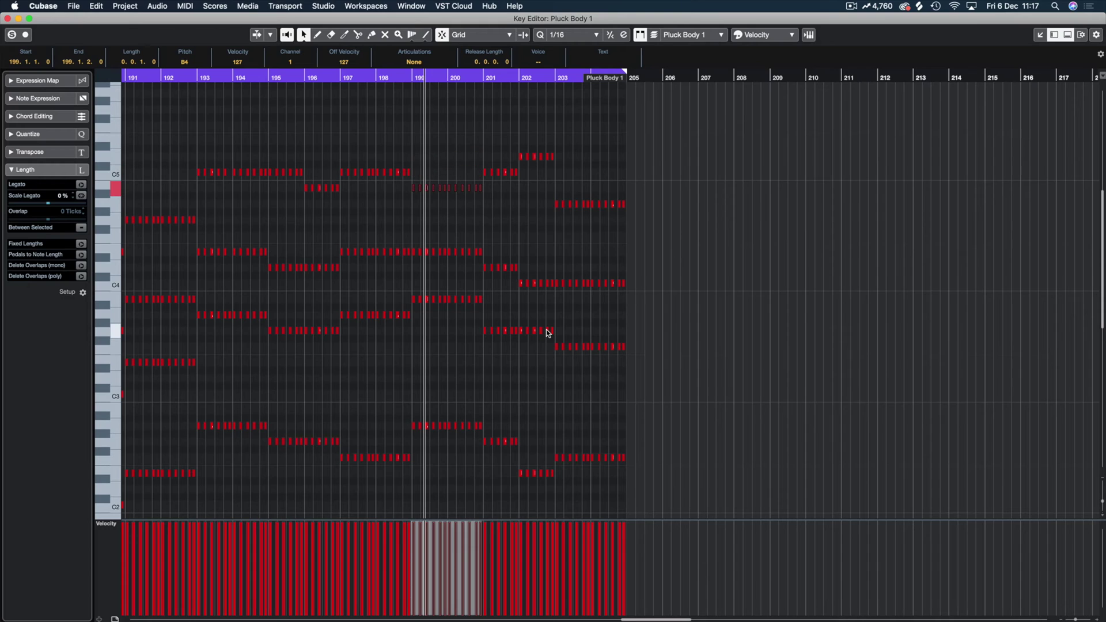
drag(256, 130, 487, 196)
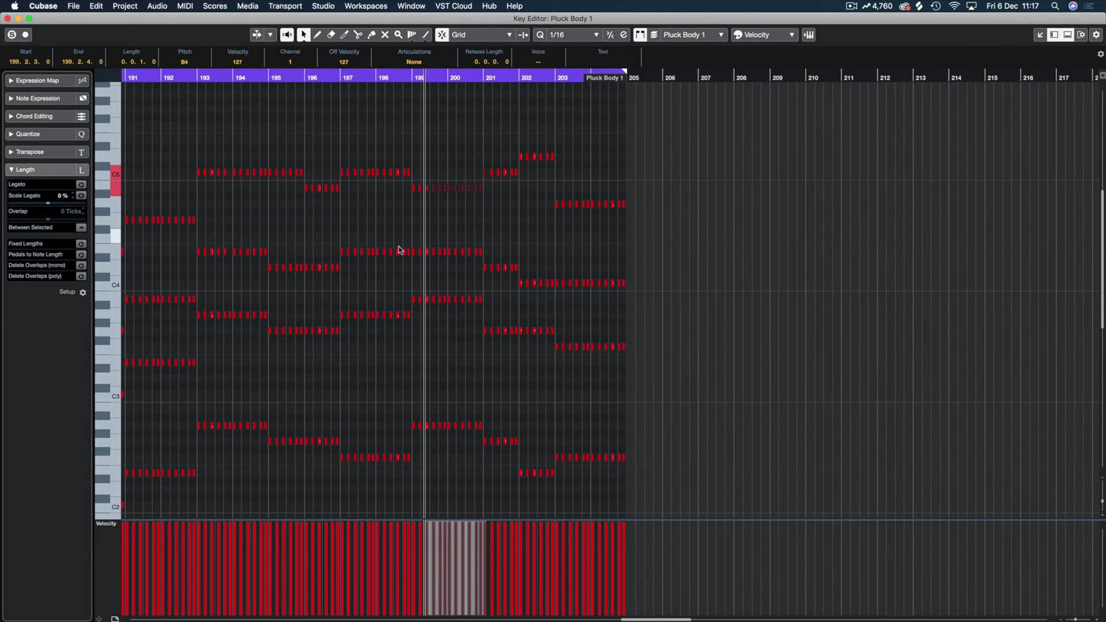
click(315, 80)
key(space)
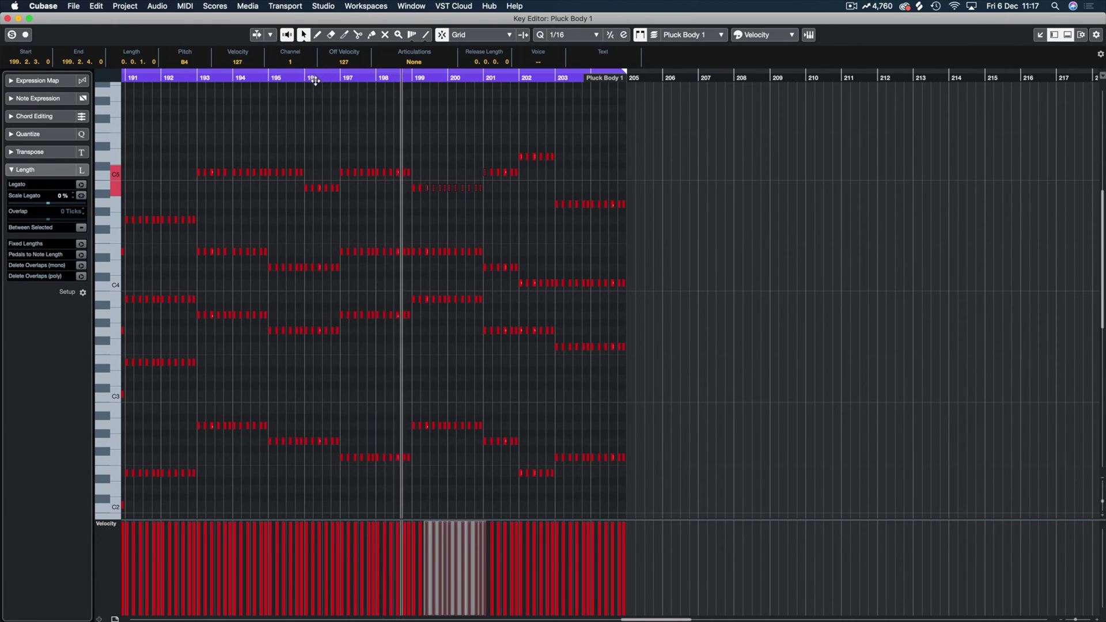
Step: Try the top notes of bars 199 and 200 at C#5 and D5, listening from bar 198
drag(500, 187, 384, 191)
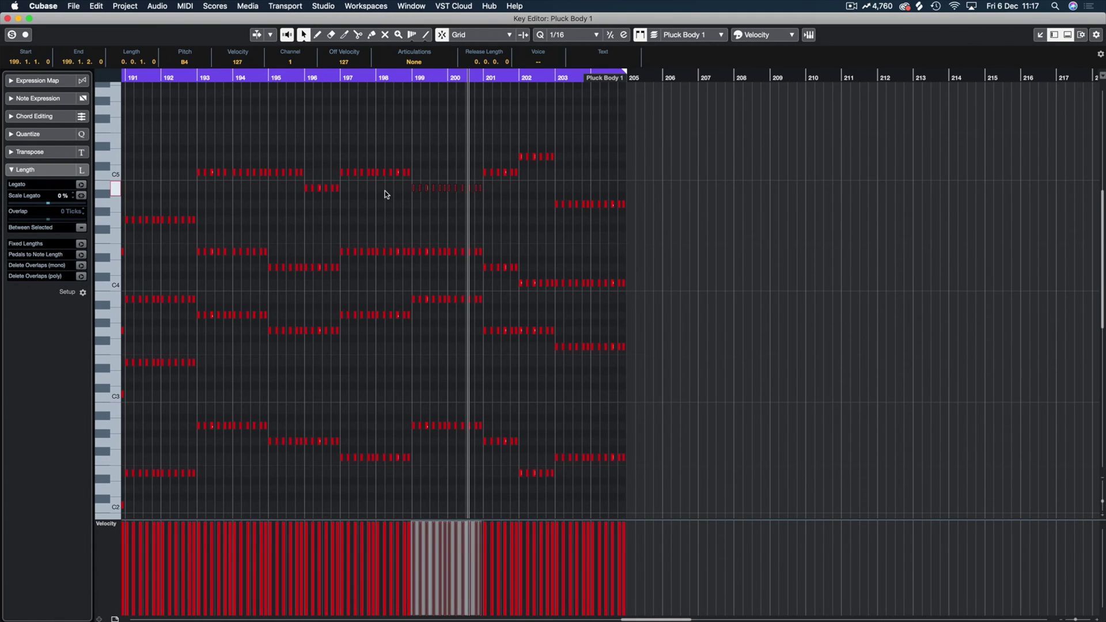
key(Down)
key(Down)
click(377, 76)
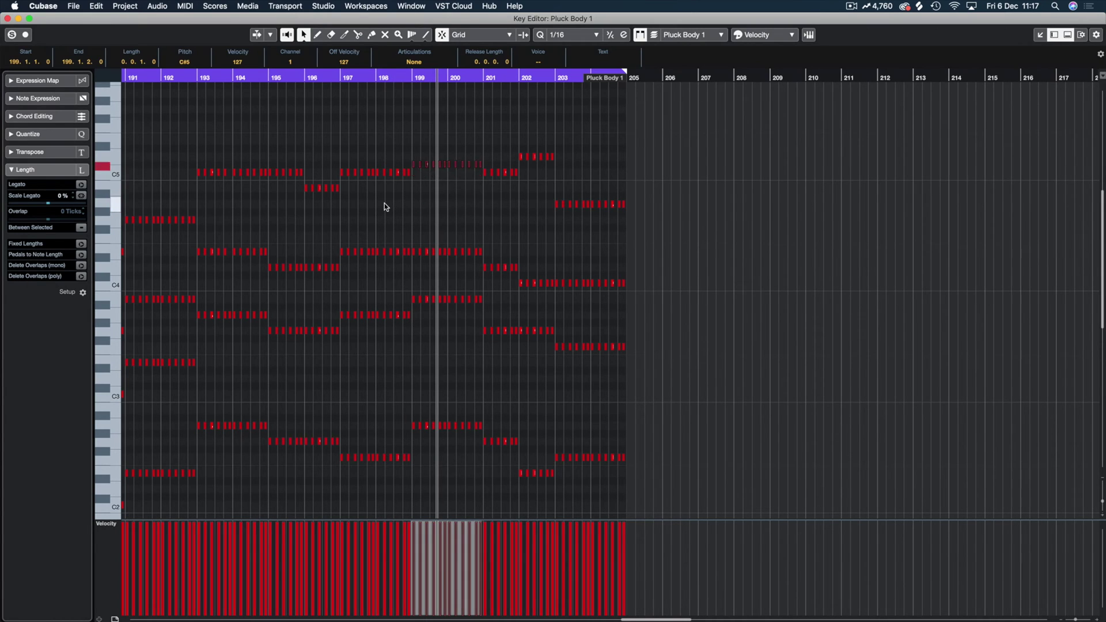
key(Up)
click(393, 77)
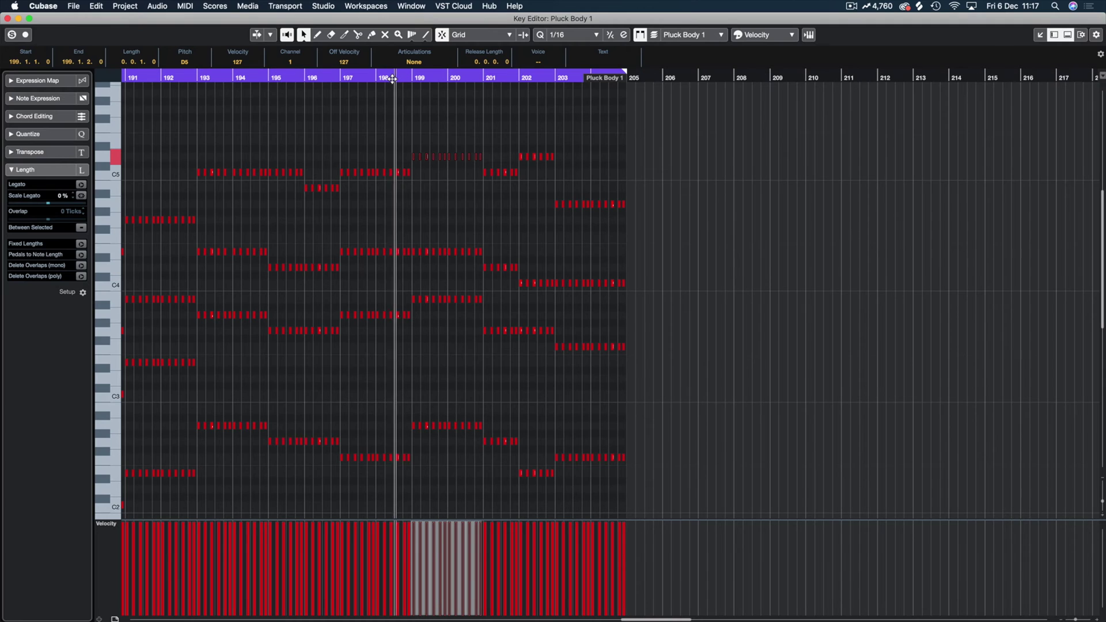
Step: Lower the top notes of bars 199 and 200 to C5 and on to G4, listening from bar 198
drag(495, 146, 450, 159)
scroll(450, 161, down, 3)
scroll(455, 80, up, 4)
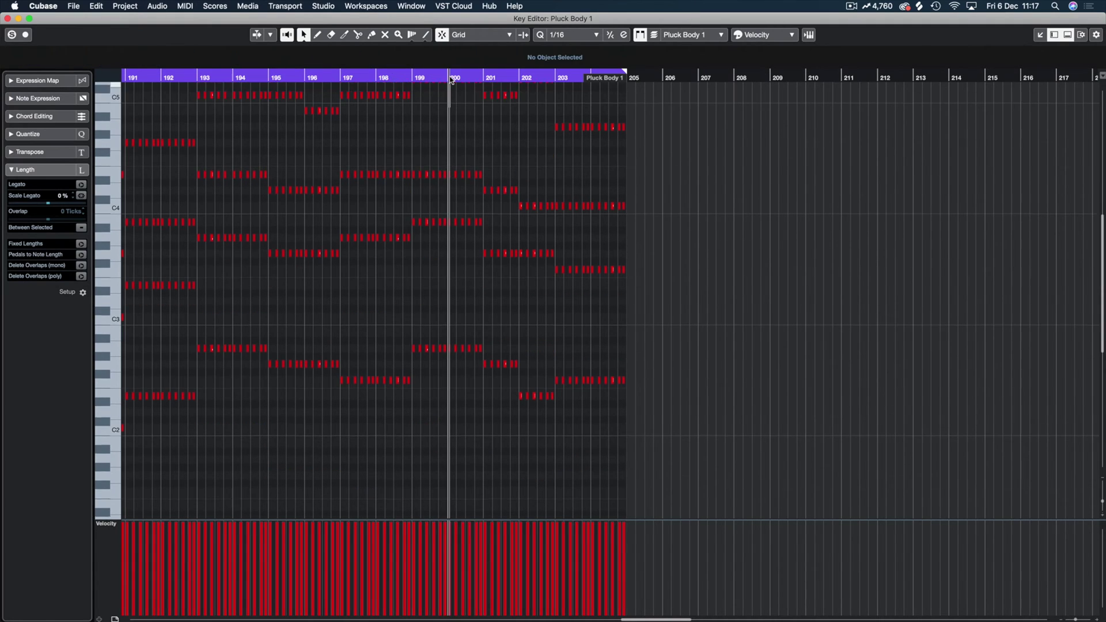
drag(485, 181, 408, 197)
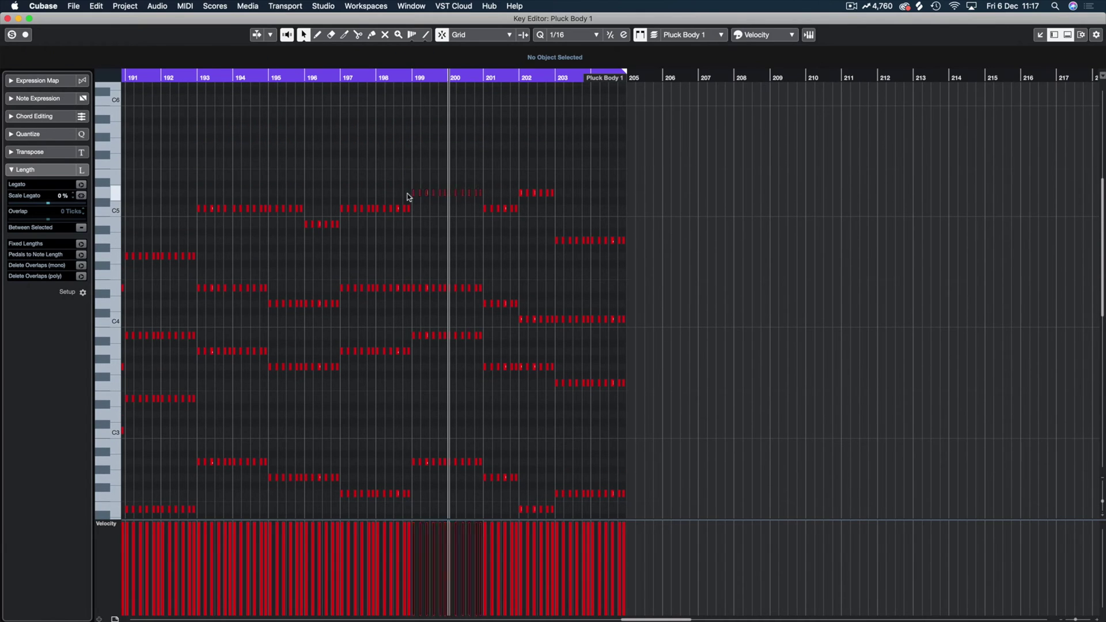
key(Down)
key(Down)
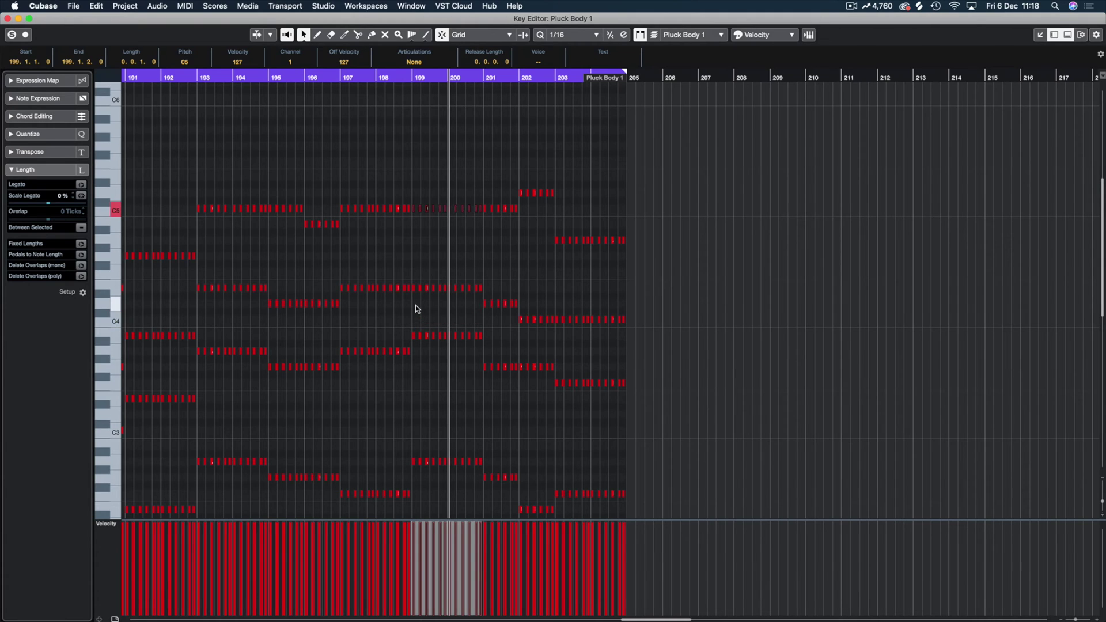
key(Down)
key(Down)
click(379, 78)
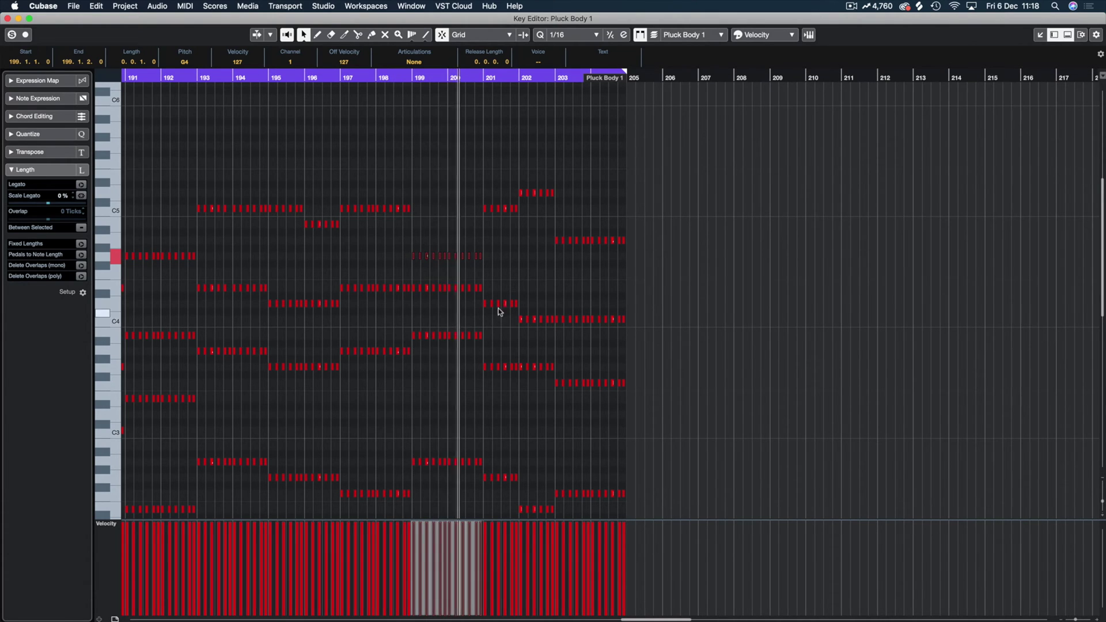
Step: Raise the top notes of bars 199 and 200 to C5 and on to D5, listening from mid-bar 198
drag(496, 252, 382, 263)
key(Up)
key(Up)
key(Up)
key(Up)
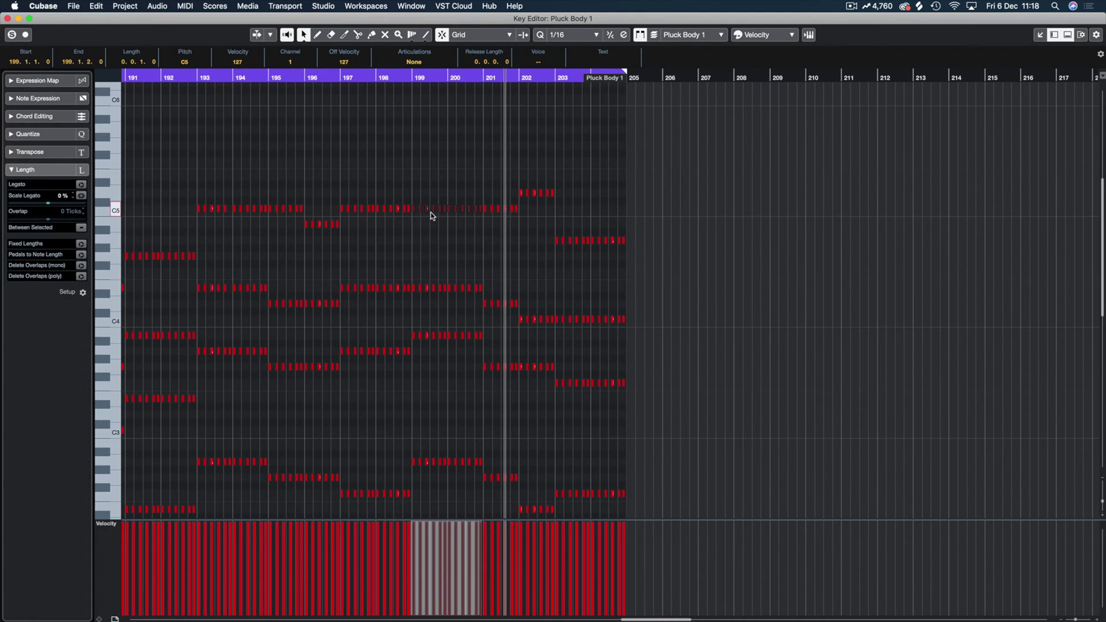
click(394, 80)
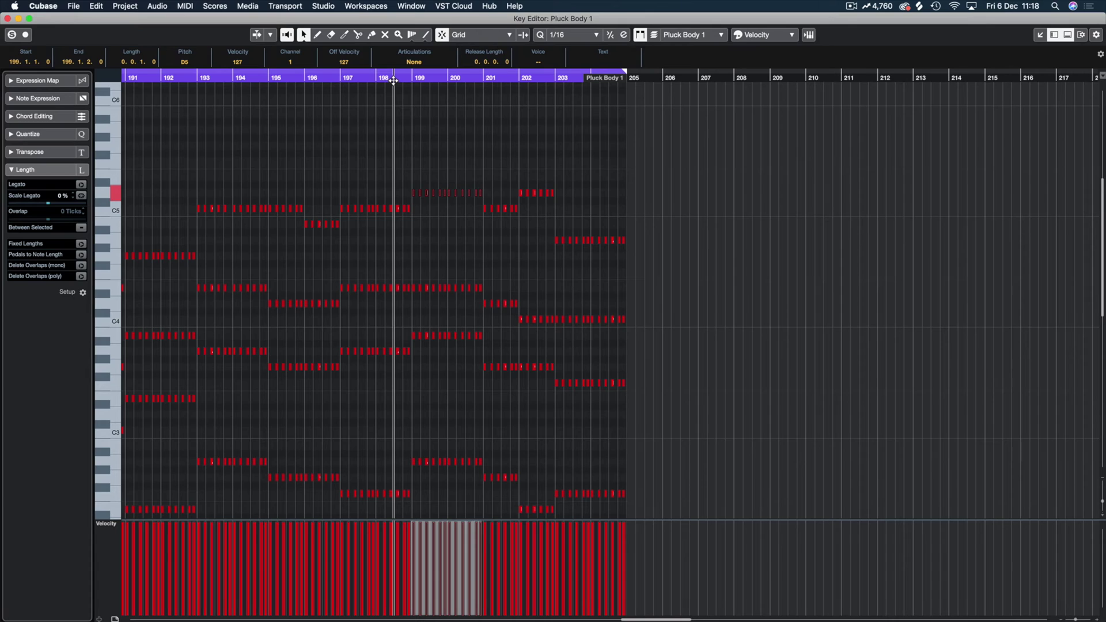
Step: Try the top notes of bars 199 and 200 at G4, settle them on C5, and raise bar 198's top notes to D5
key(Down)
key(Down)
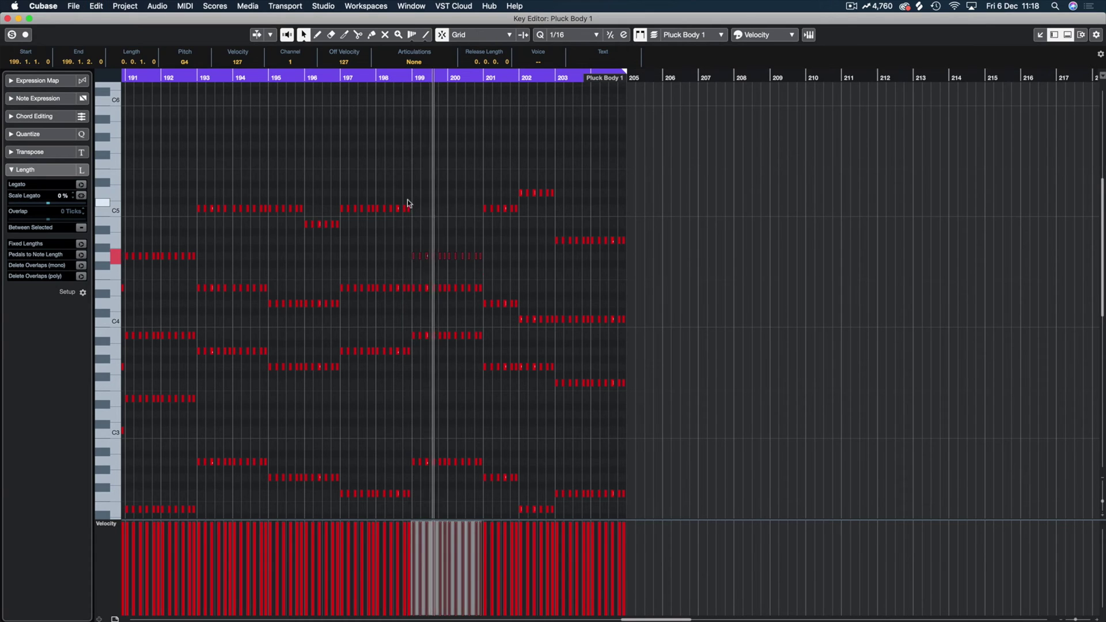
drag(408, 204, 379, 216)
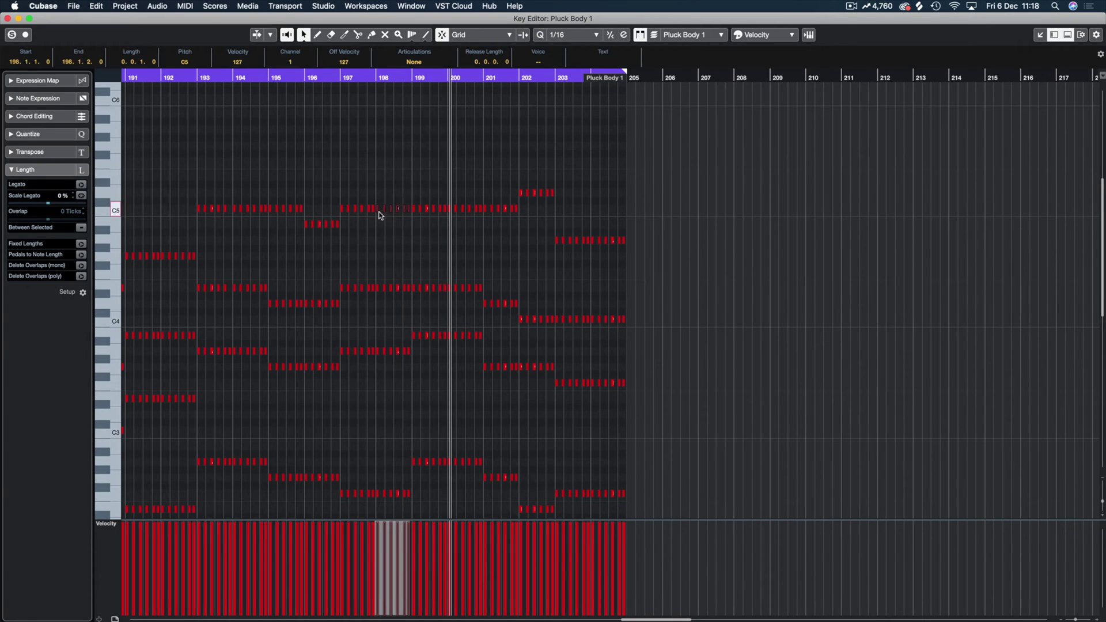
click(319, 78)
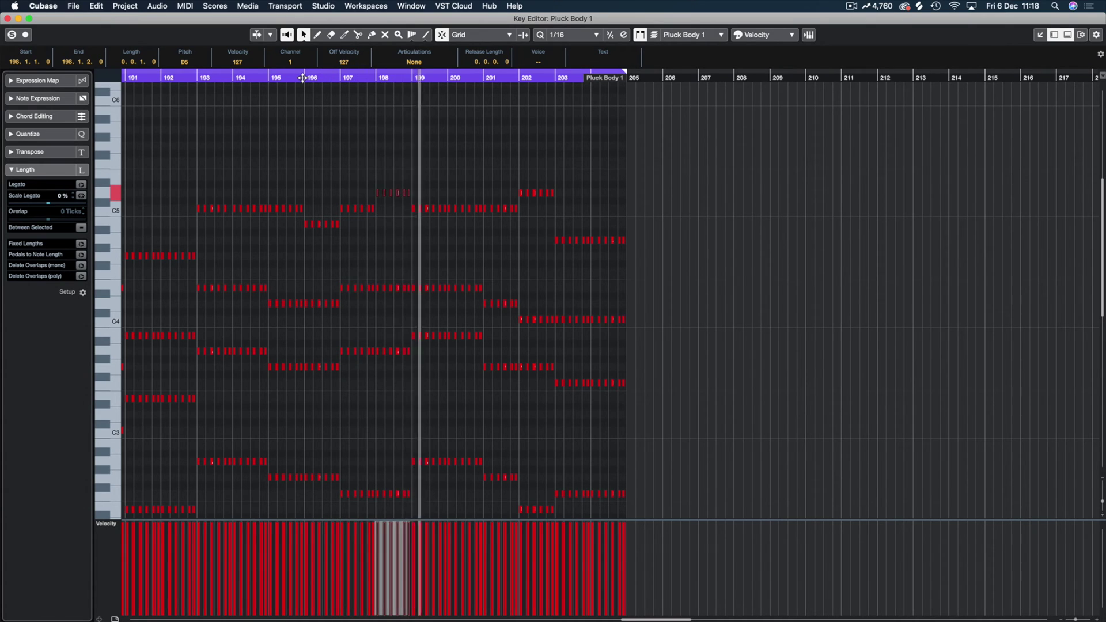
Step: Lower the top notes of bars 199 to 201 to B4 and listen from the end of bar 196
drag(399, 202, 545, 210)
scroll(545, 210, down, 3)
key(Down)
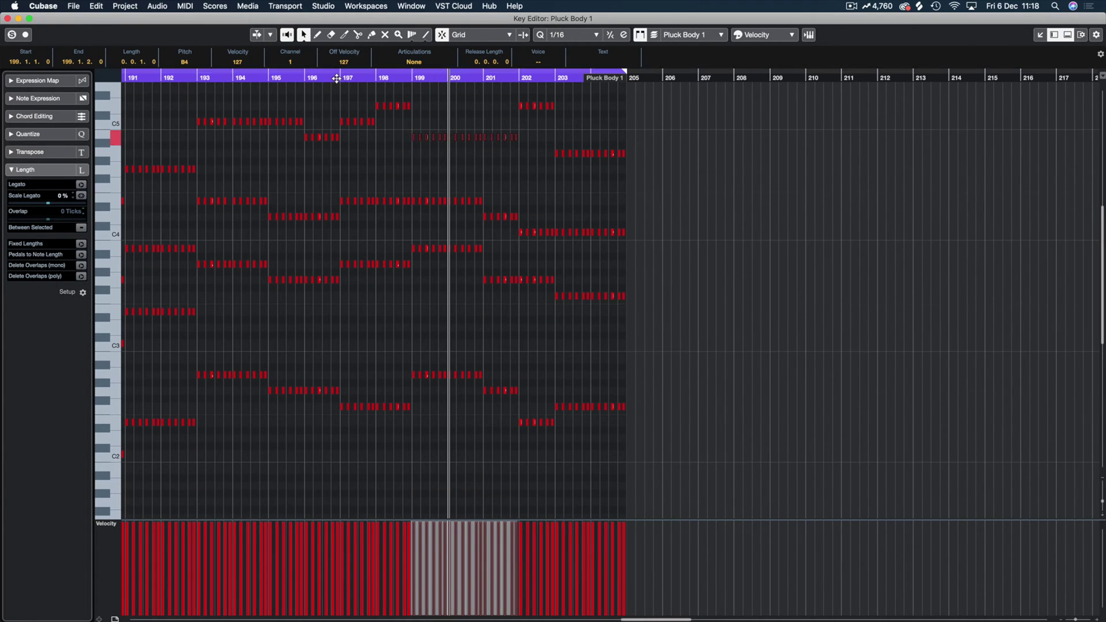
click(337, 78)
click(436, 93)
scroll(434, 174, up, 3)
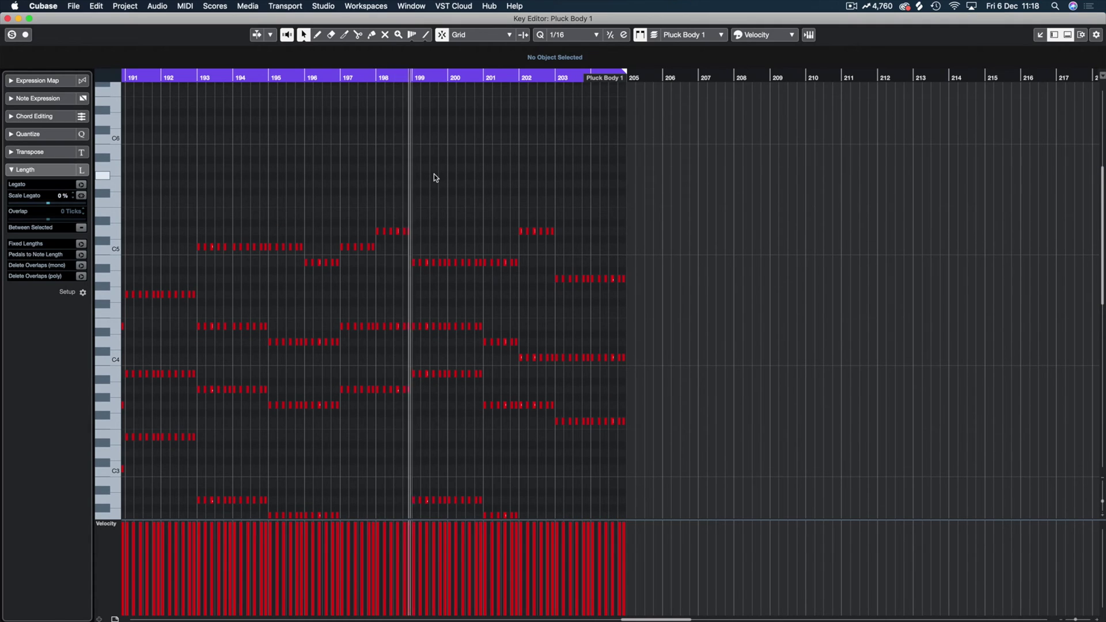
Step: Raise the top notes of bar 201 to C#5 and settle them on C5
drag(531, 258, 482, 265)
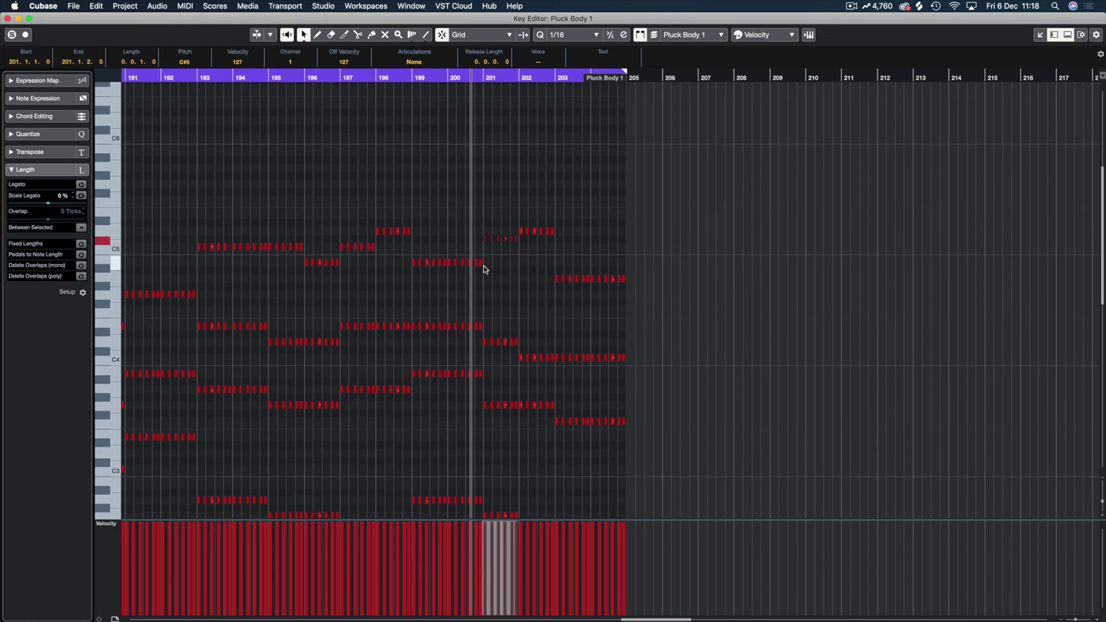
key(Down)
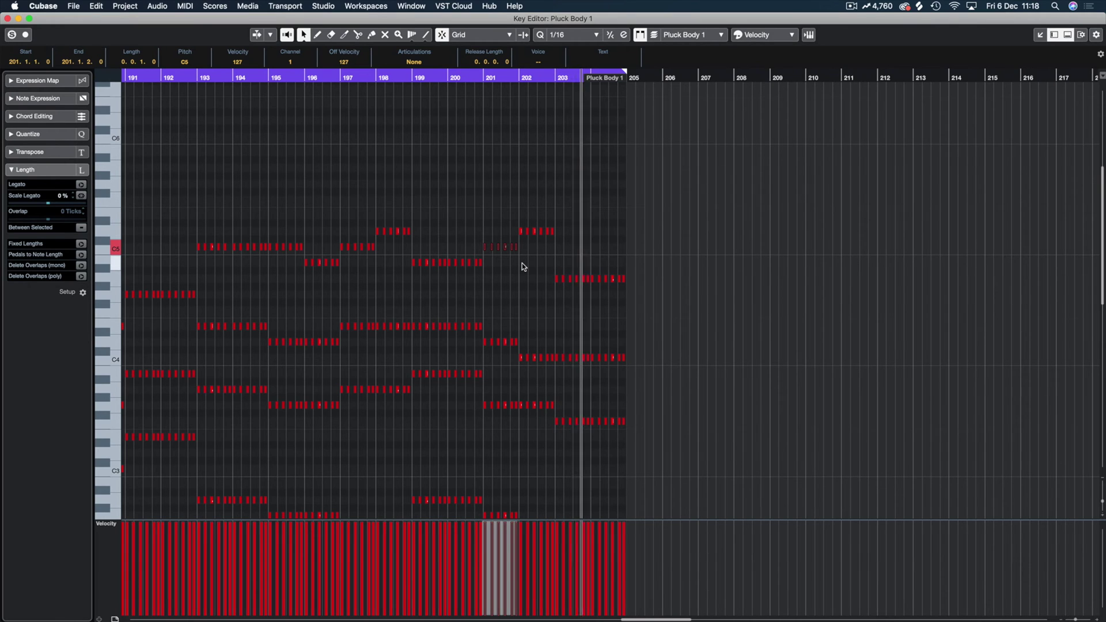
click(141, 280)
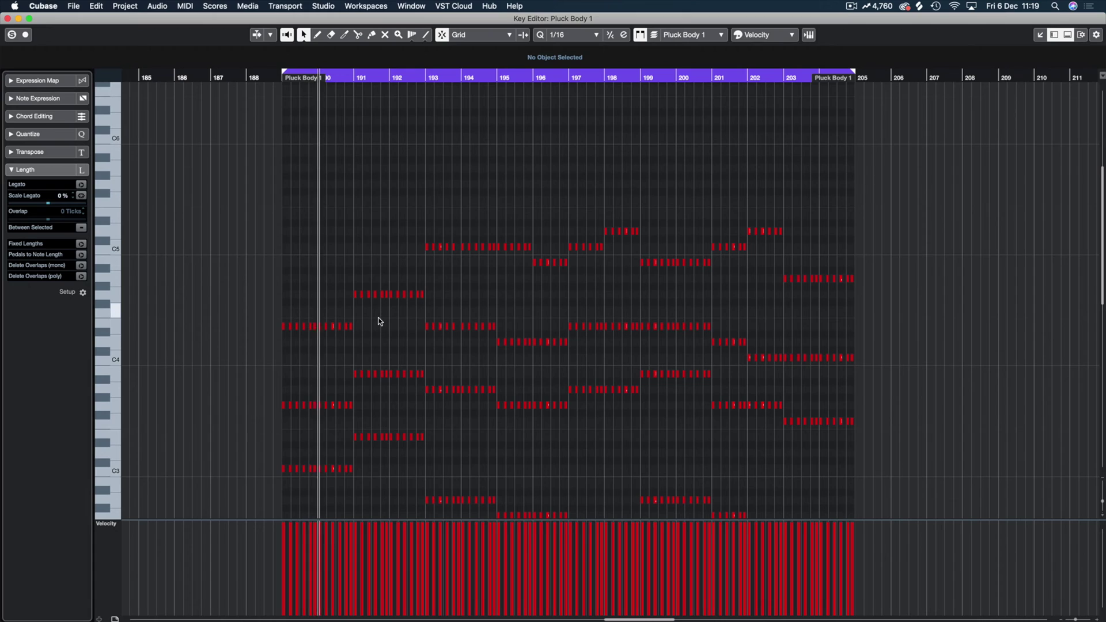
Step: Raise the top notes of bars 189 and 190 to E5 and those of bars 191 and 192 by an octave
drag(377, 321, 258, 326)
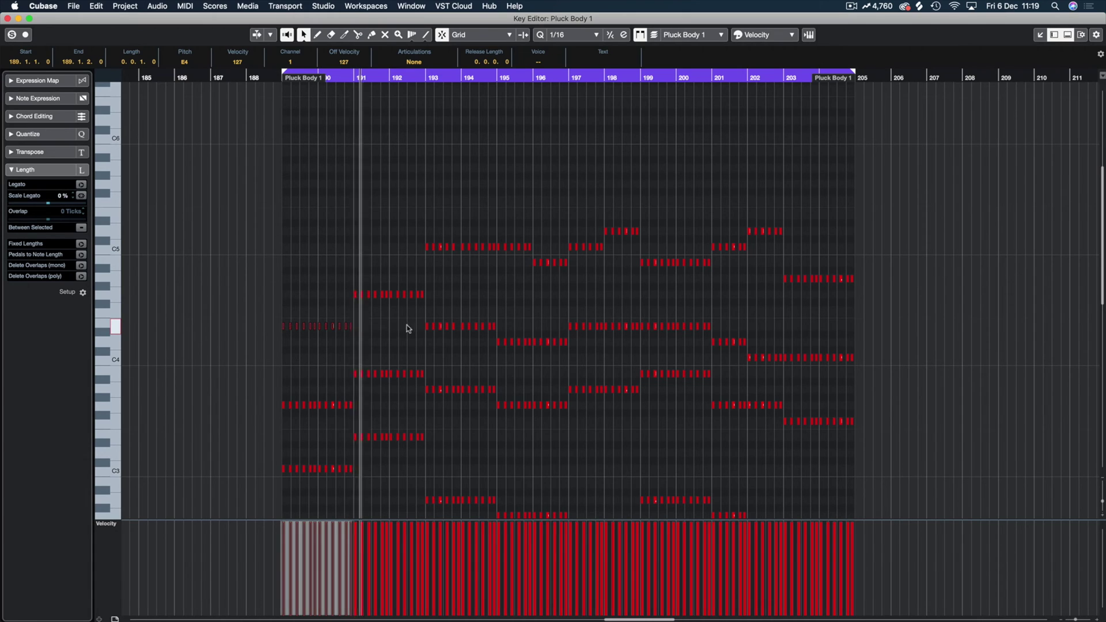
key(shift+Up)
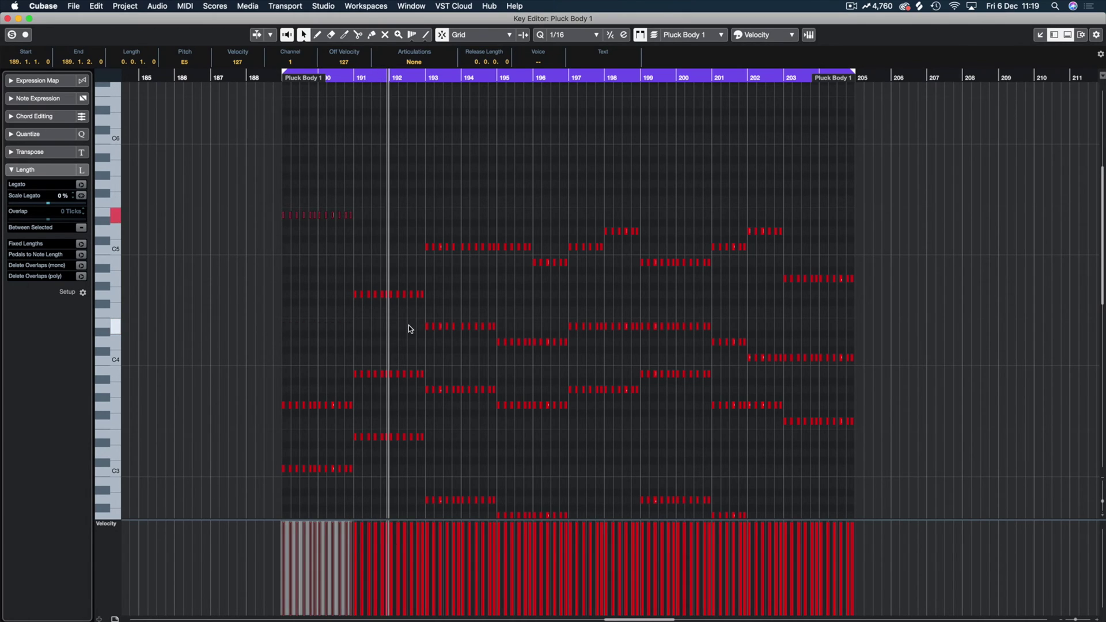
drag(424, 290, 341, 299)
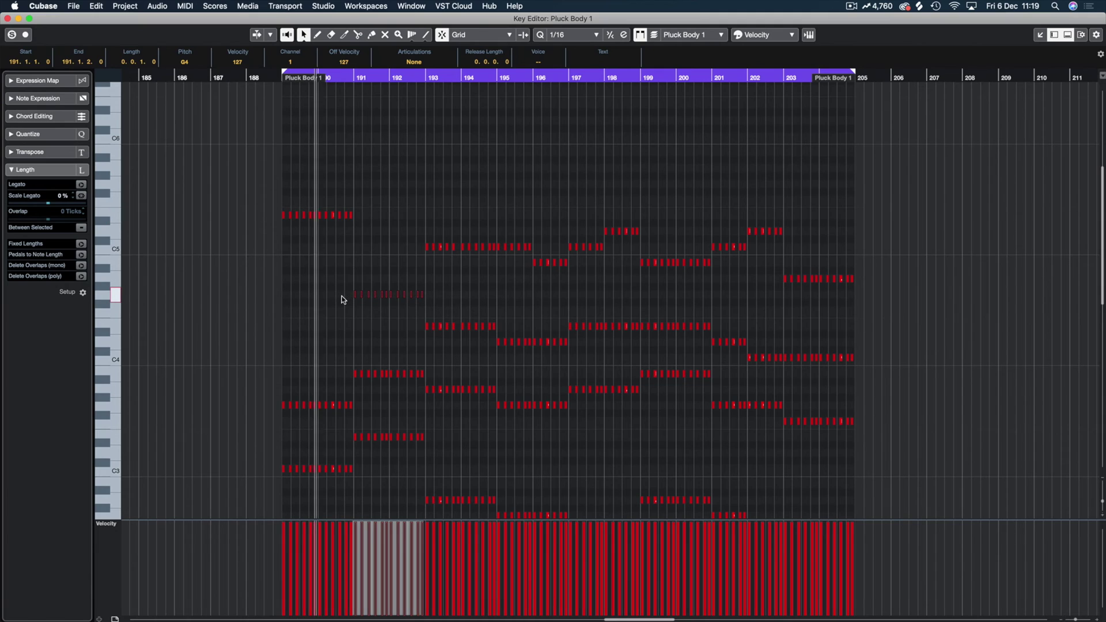
key(shift+Up)
Step: Lower the top notes of bars 191 and 192 to D#5, D5 and G#4, and settle them on G4
key(Down)
key(Down)
key(Down)
key(Down)
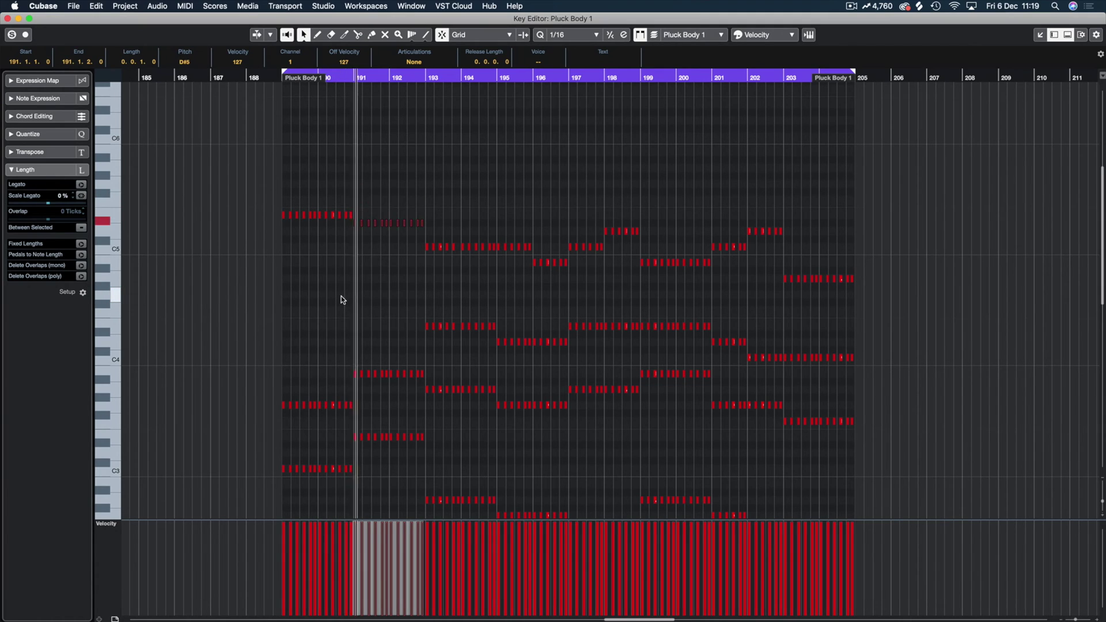
key(Down)
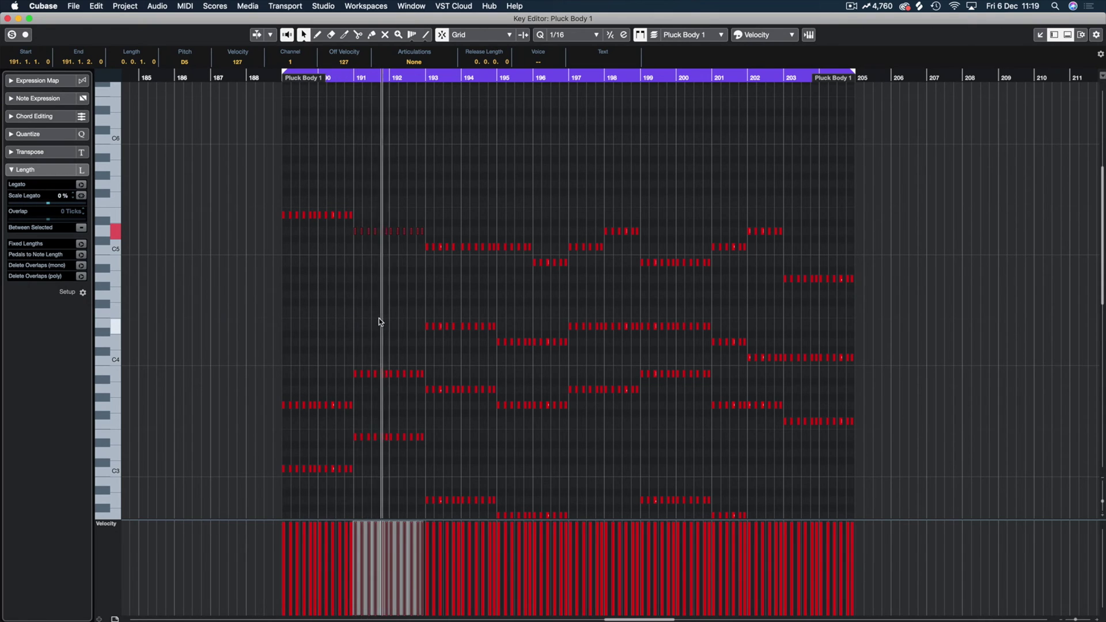
key(Down)
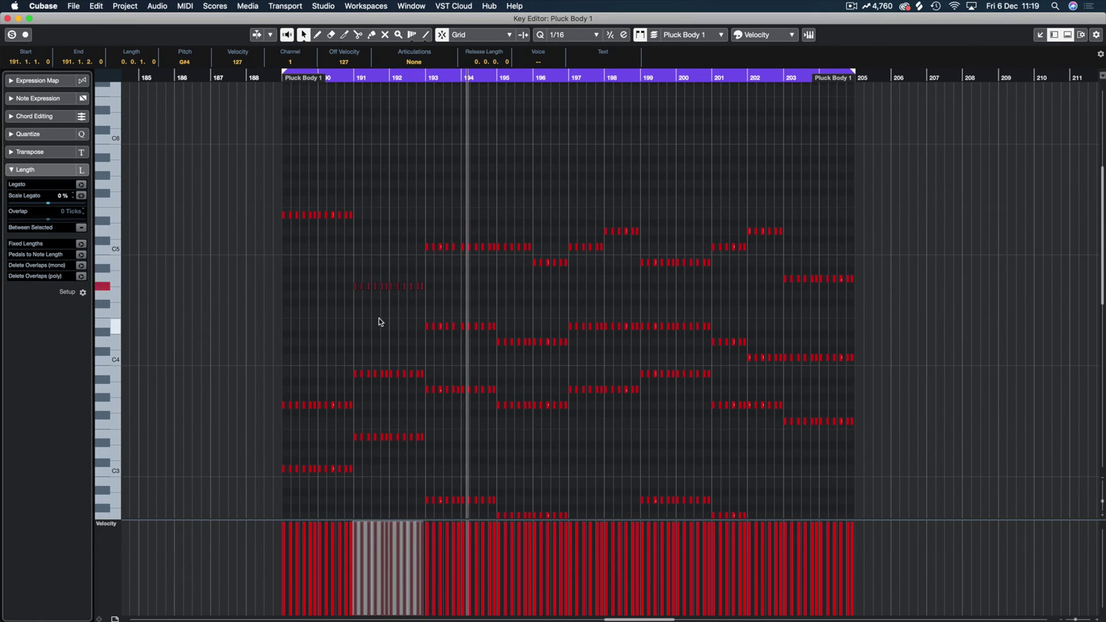
key(Down)
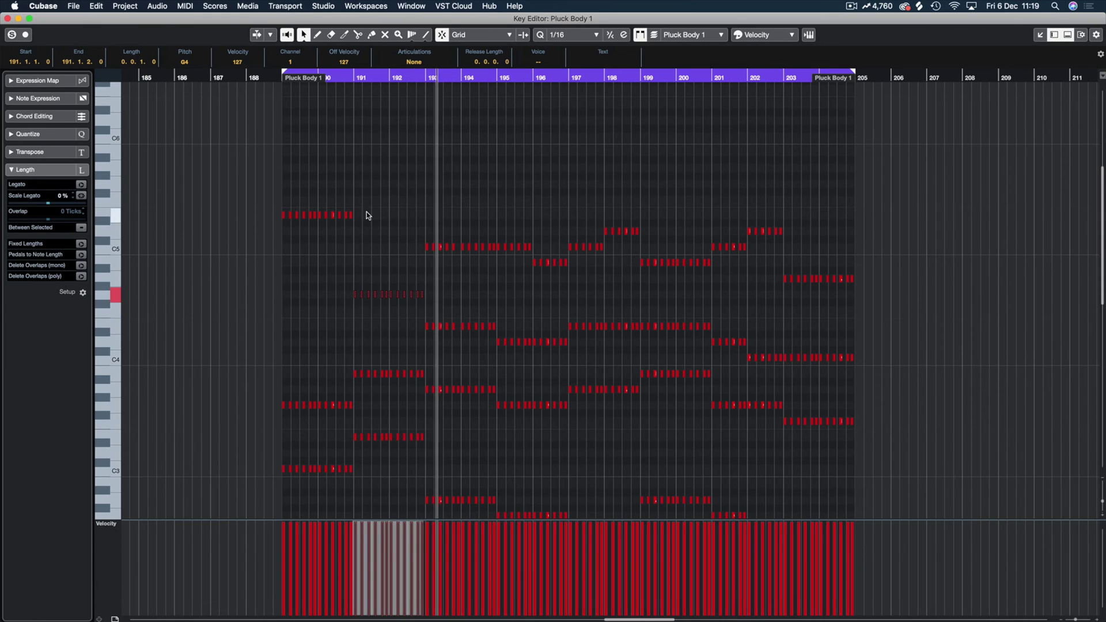
Step: Drop the top notes of bars 189 and 190 an octave and raise them through G4 and A#4 to B4
drag(365, 203, 252, 220)
key(shift+Down)
key(Up)
key(Up)
key(Up)
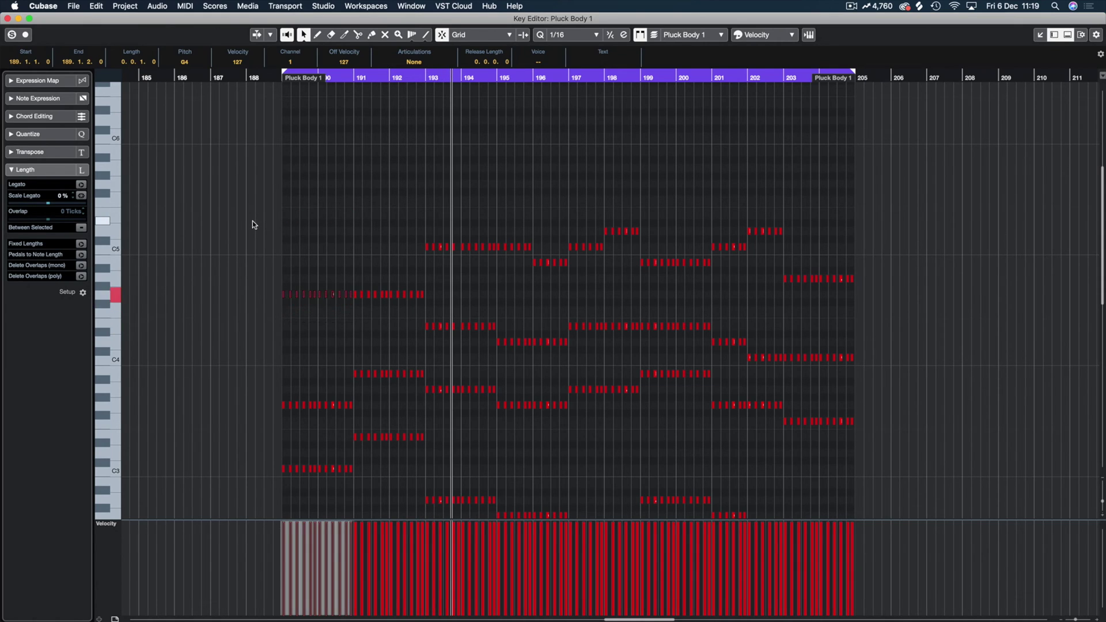
key(Up)
key(Up)
key(Up)
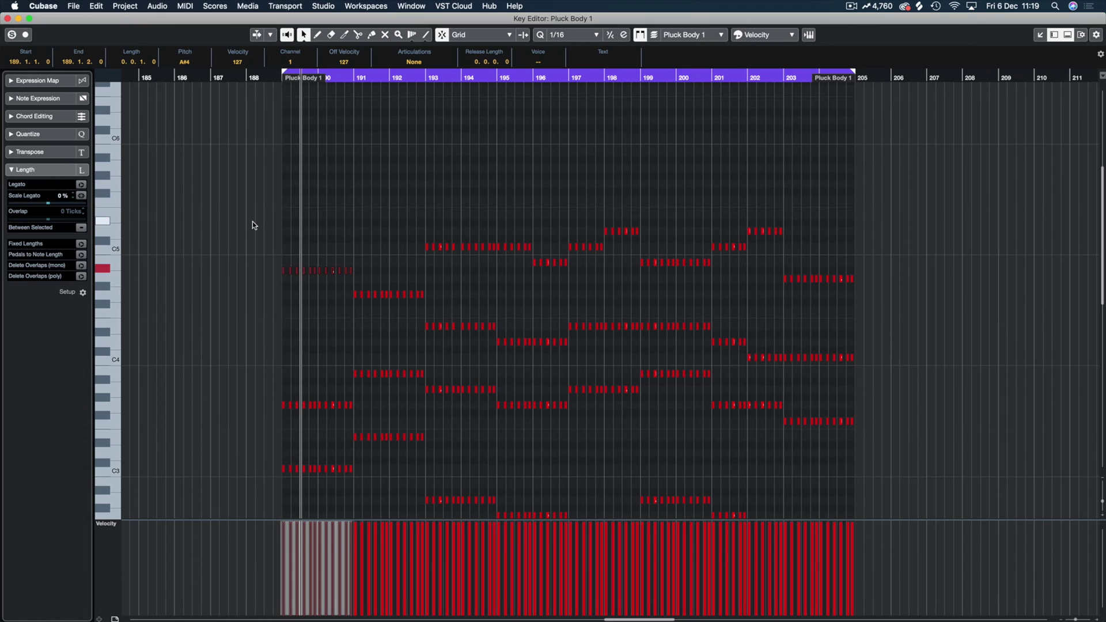
key(Up)
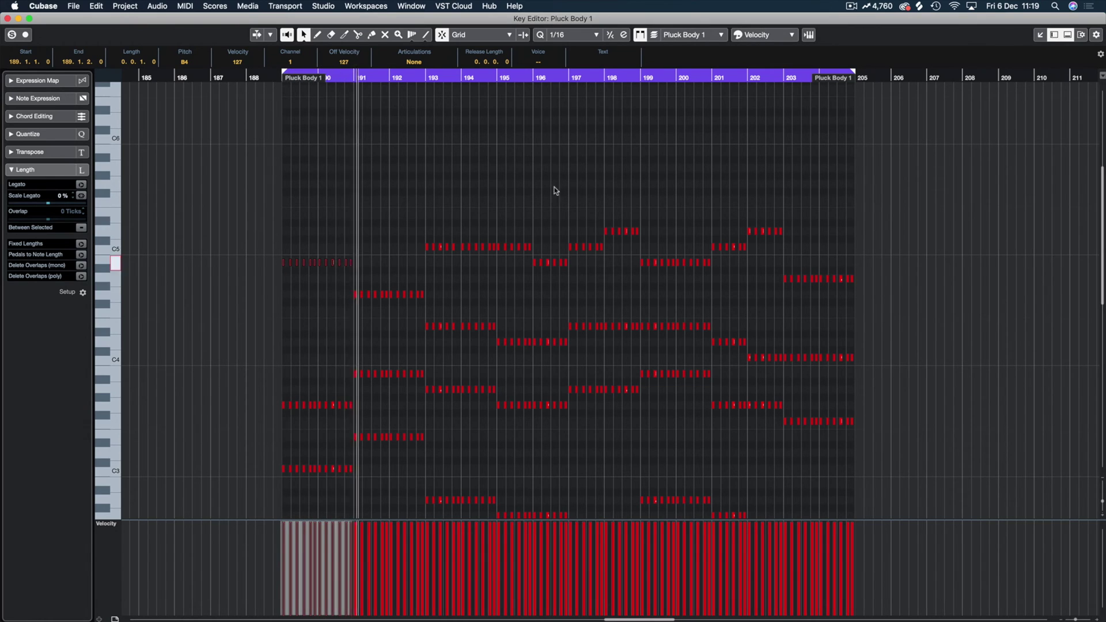
Step: Raise the top notes of bars 189 and 190 to C5, listening to the part's ending from bars 201 to 203
click(766, 76)
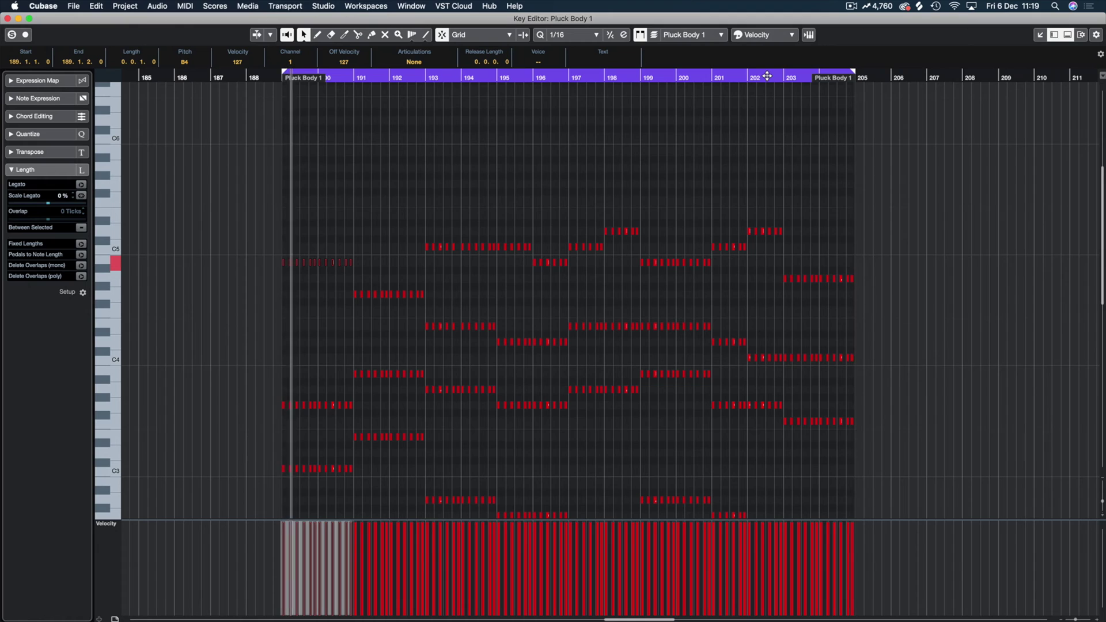
key(Up)
key(Up)
key(Up)
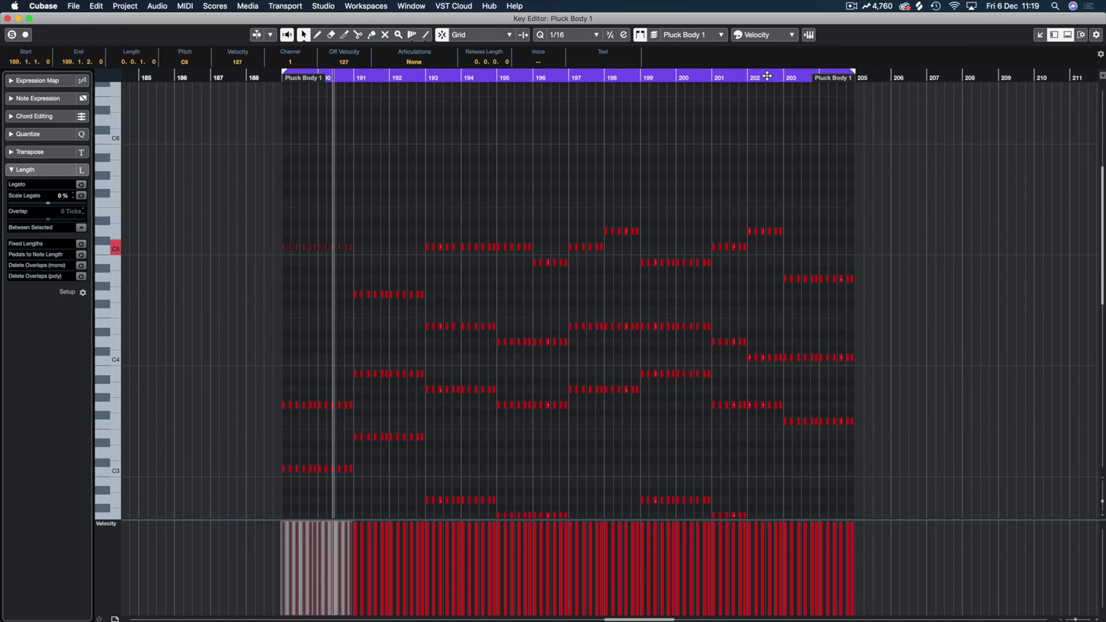
click(796, 77)
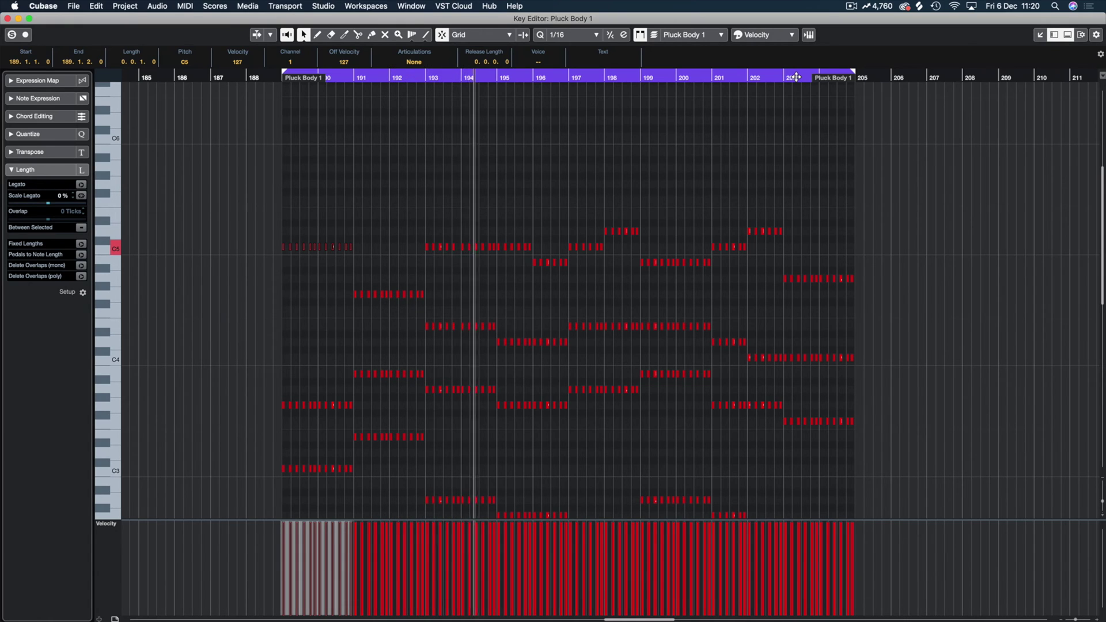
click(734, 77)
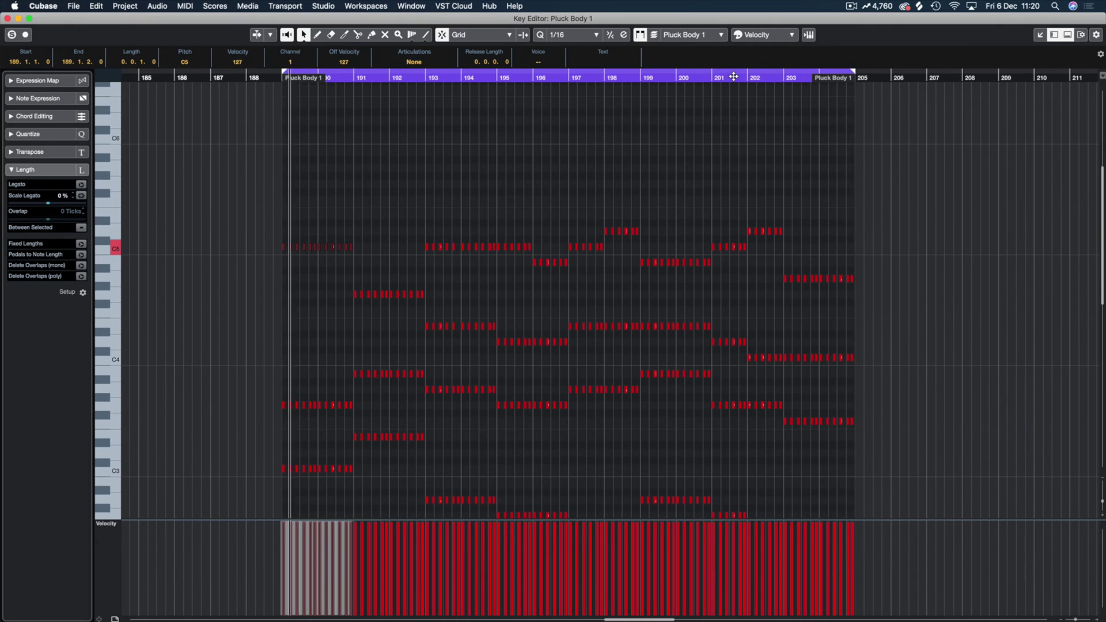
click(573, 194)
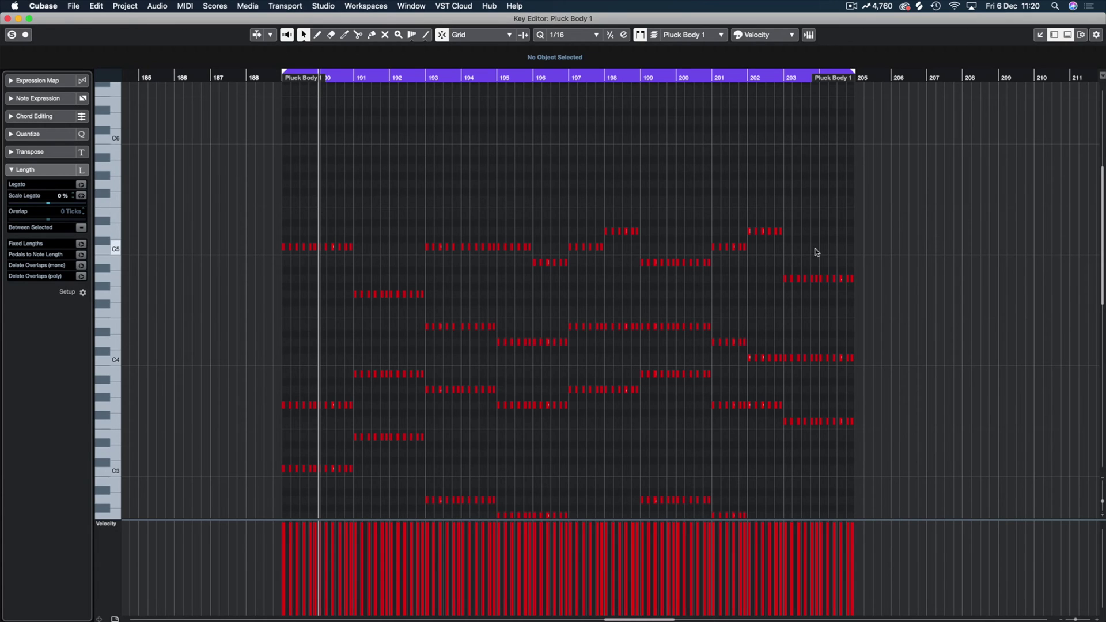
Step: Compare the closing top notes of bars 201 to 204 with the opening top notes of bars 189 to 192
drag(830, 261, 887, 298)
drag(716, 199, 893, 292)
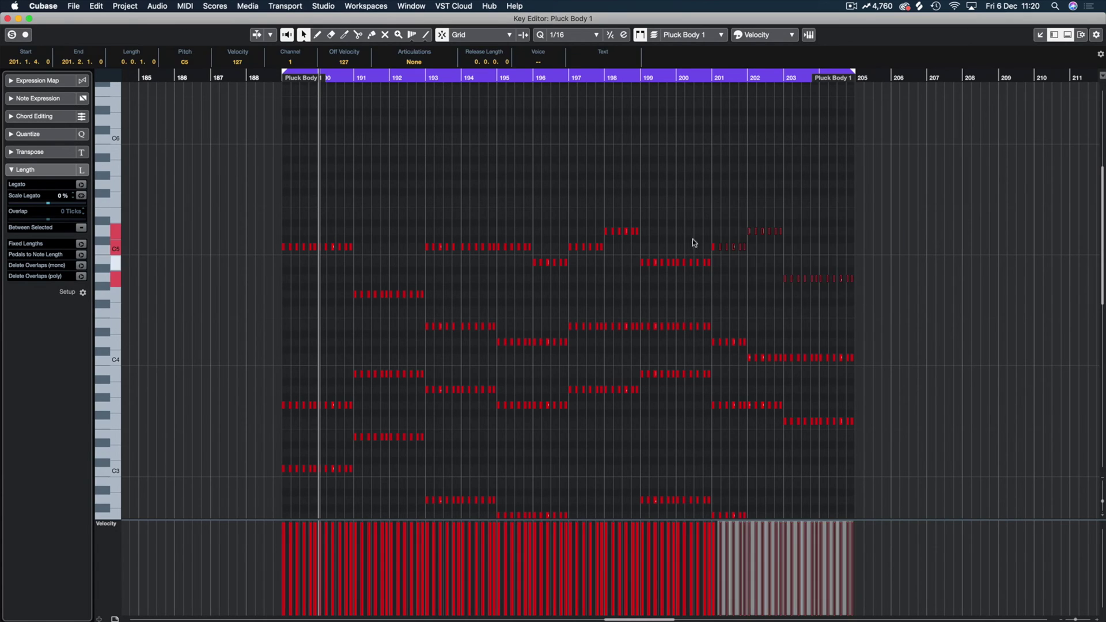
drag(333, 239, 241, 295)
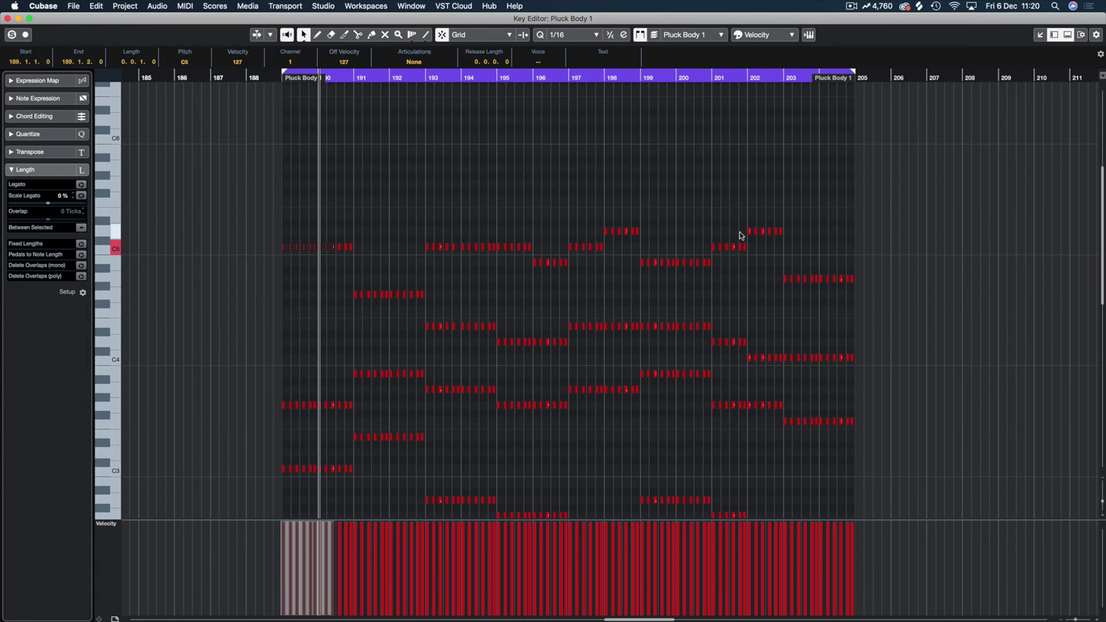
drag(716, 202, 896, 314)
drag(375, 216, 264, 258)
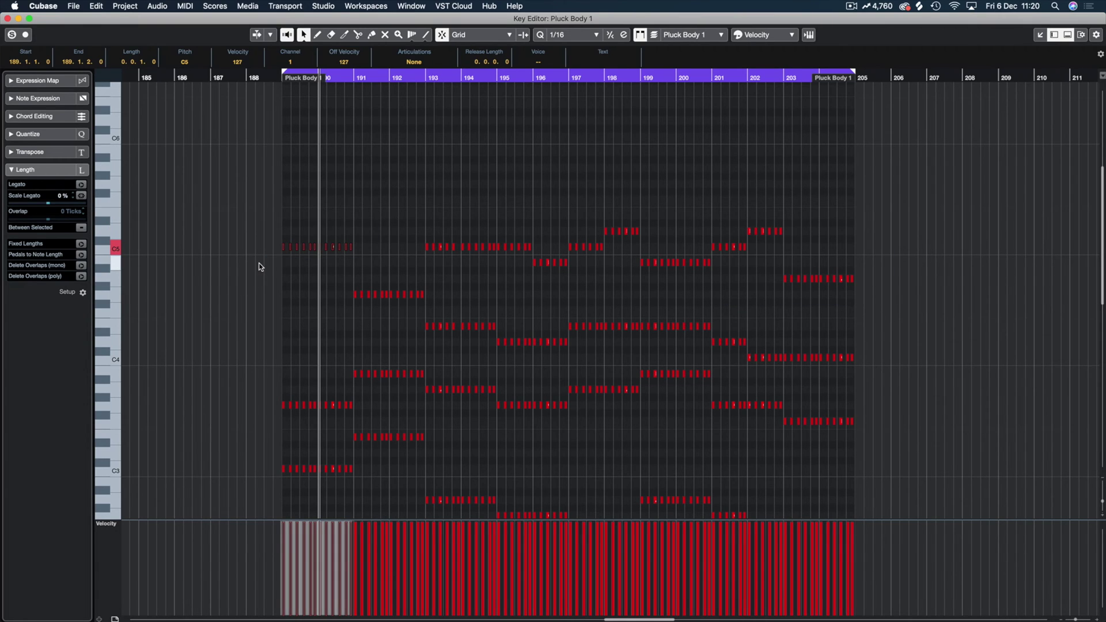
drag(346, 283, 446, 299)
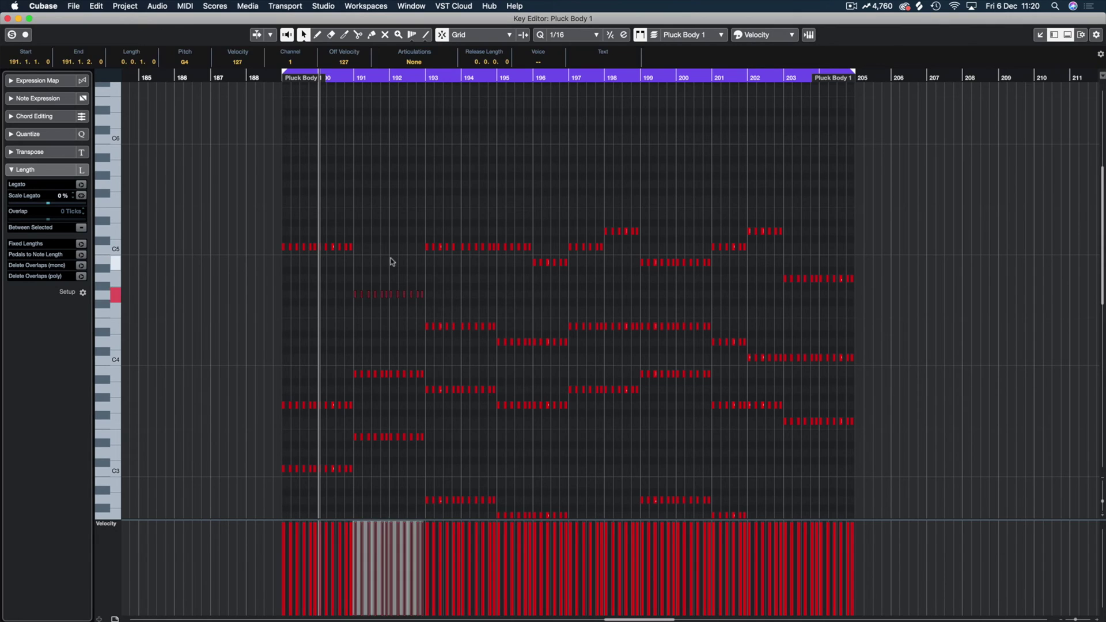
Step: Lower the top notes of bars 189 and 190 to E3, trying different octaves
drag(382, 246, 280, 250)
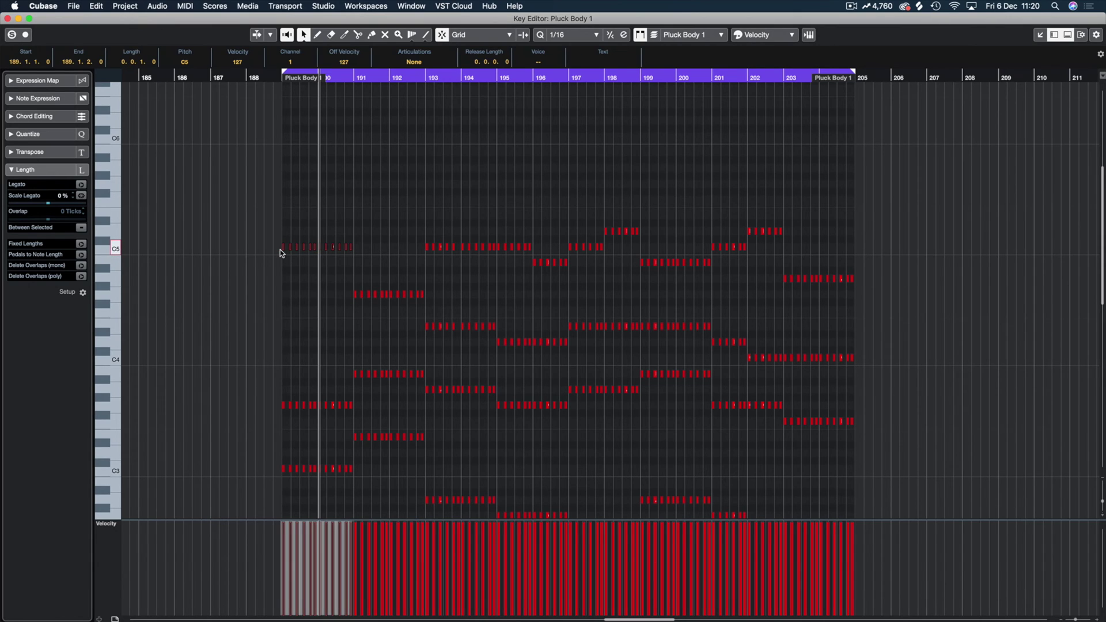
key(shift+Down)
key(shift+Down)
key(Up)
key(Up)
key(Up)
key(Up)
key(shift+Up)
key(shift+Down)
Step: Raise the C3 notes of bars 189 and 190 to C4 and the G3 notes to G4
click(288, 469)
drag(254, 448, 400, 478)
drag(248, 354, 225, 361)
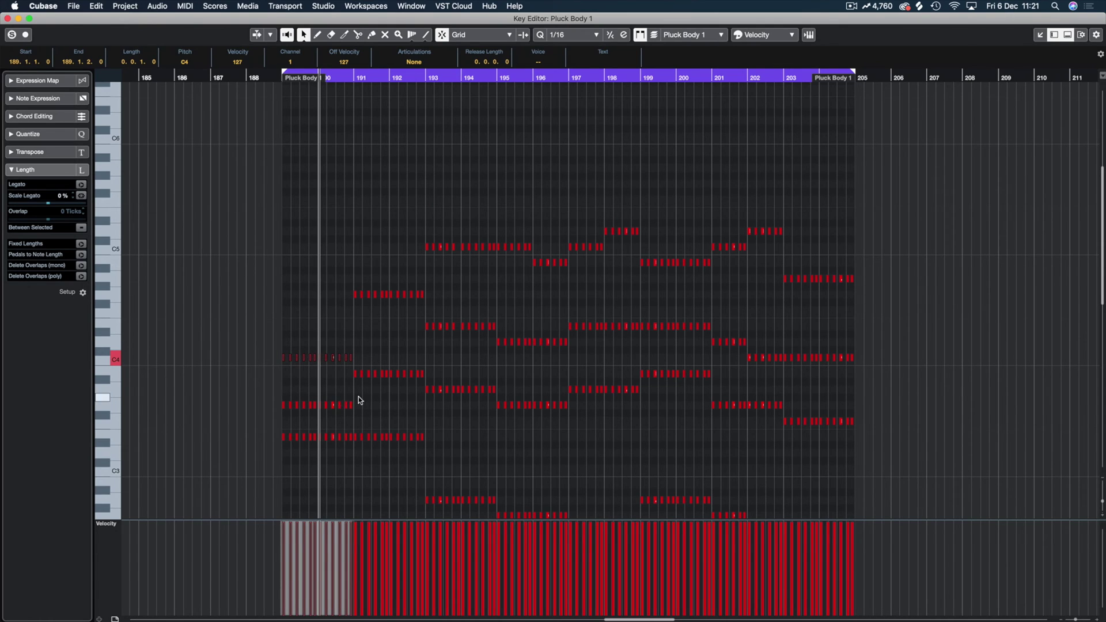
drag(372, 390, 234, 413)
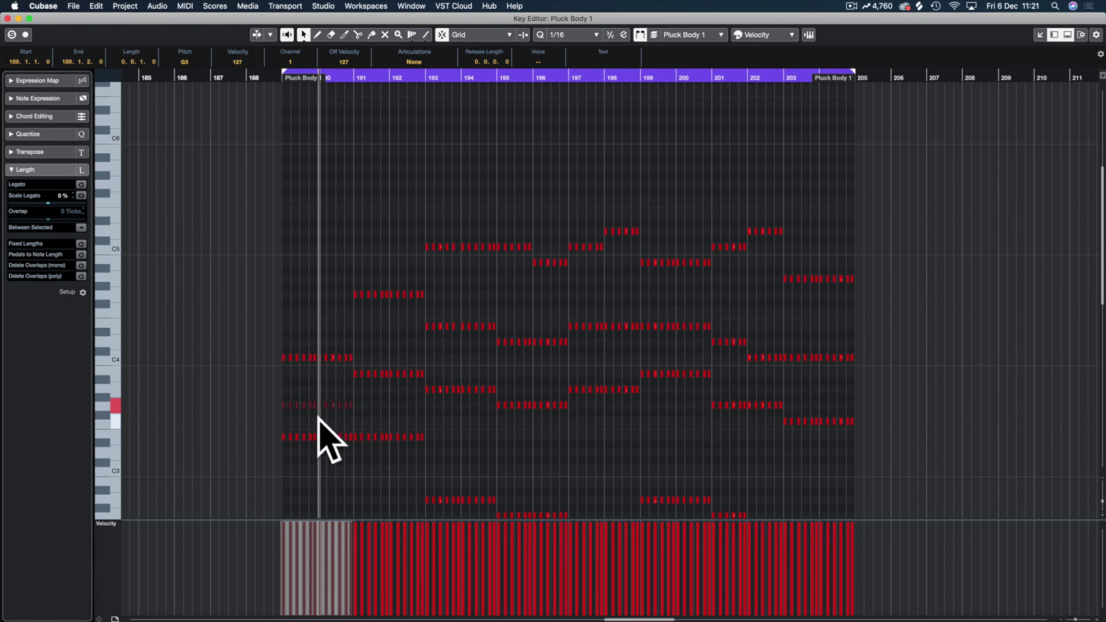
key(shift+Up)
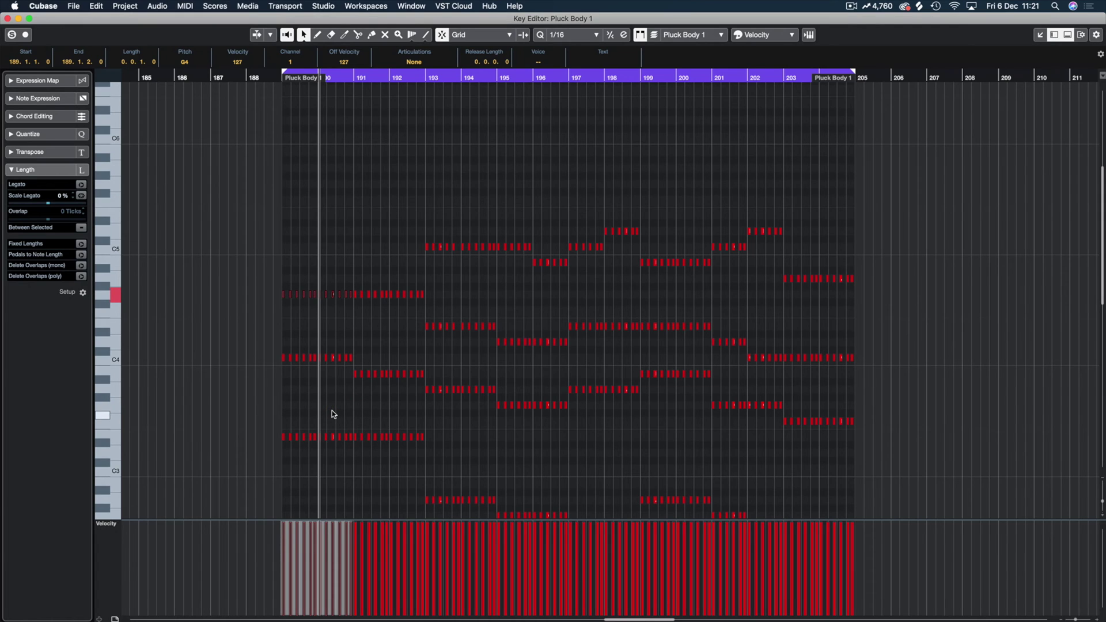
Step: Undo the last octave moves in bars 189 and 190, keeping the E notes at E3
key(super+z)
key(super+z)
key(shift+Down)
Step: Raise the C3 notes of bars 189 and 190 to C4 and the G3 notes to G4, and listen from around bar 201
drag(259, 432, 361, 462)
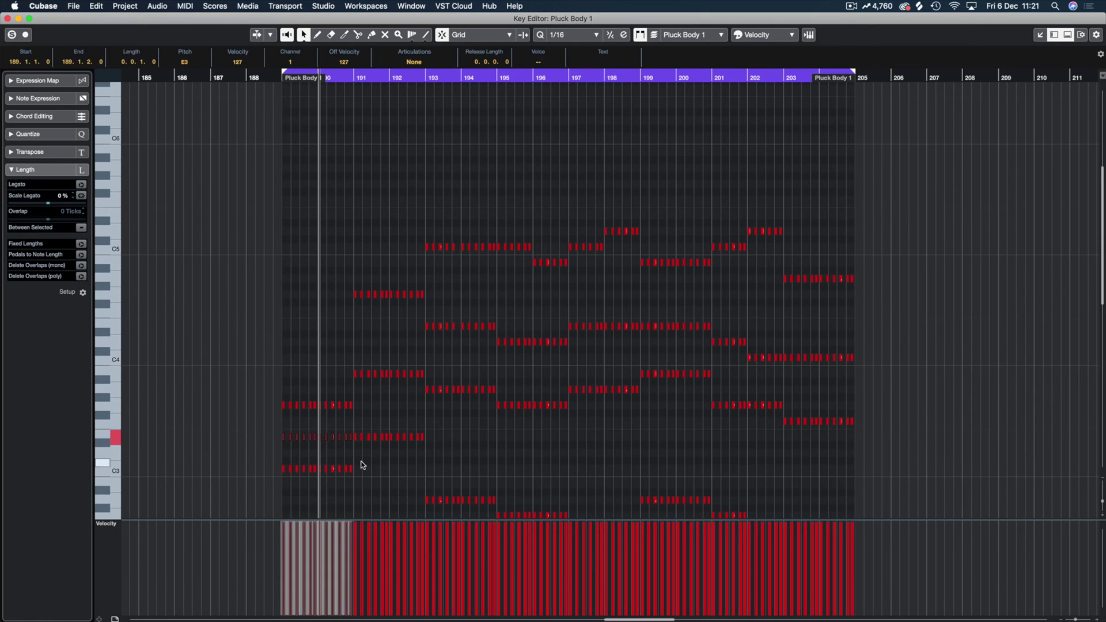
key(shift+Up)
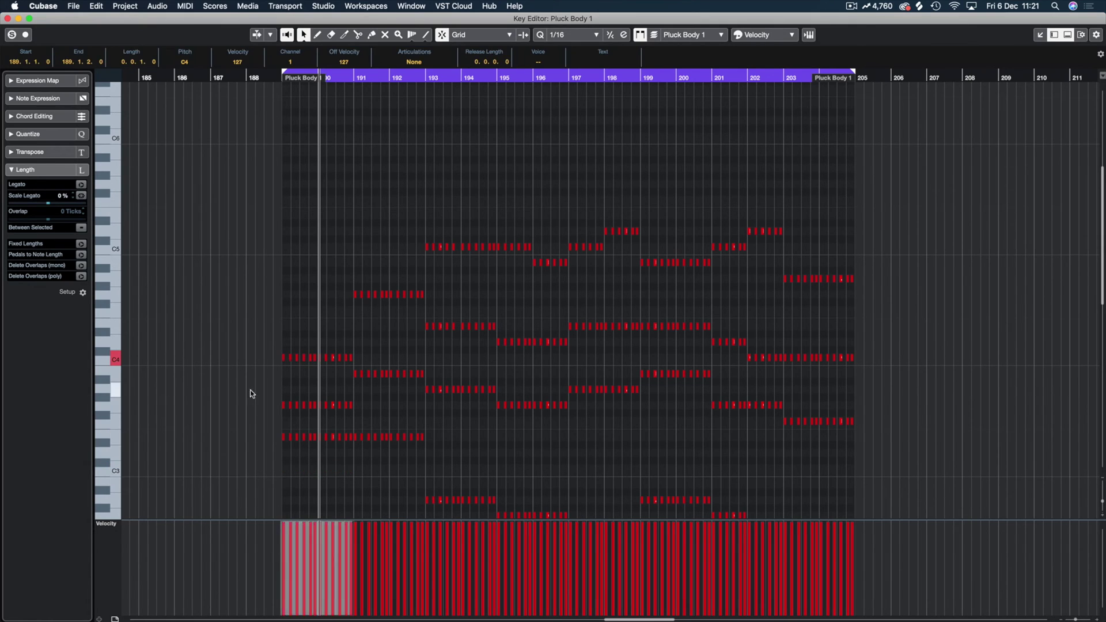
drag(249, 390, 382, 410)
key(shift+Up)
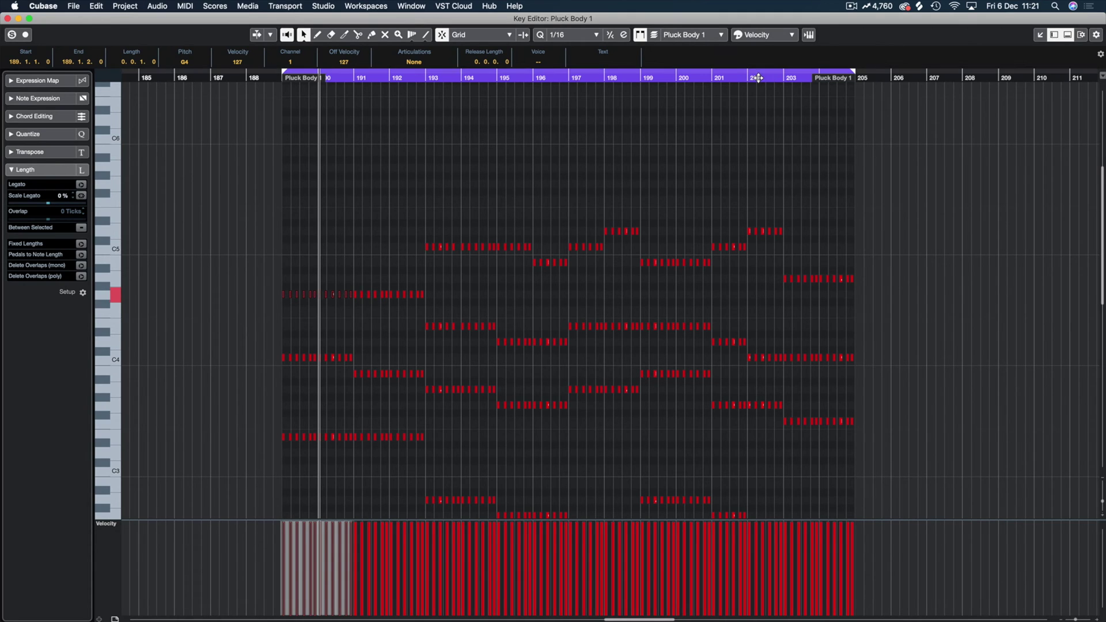
drag(754, 80, 739, 79)
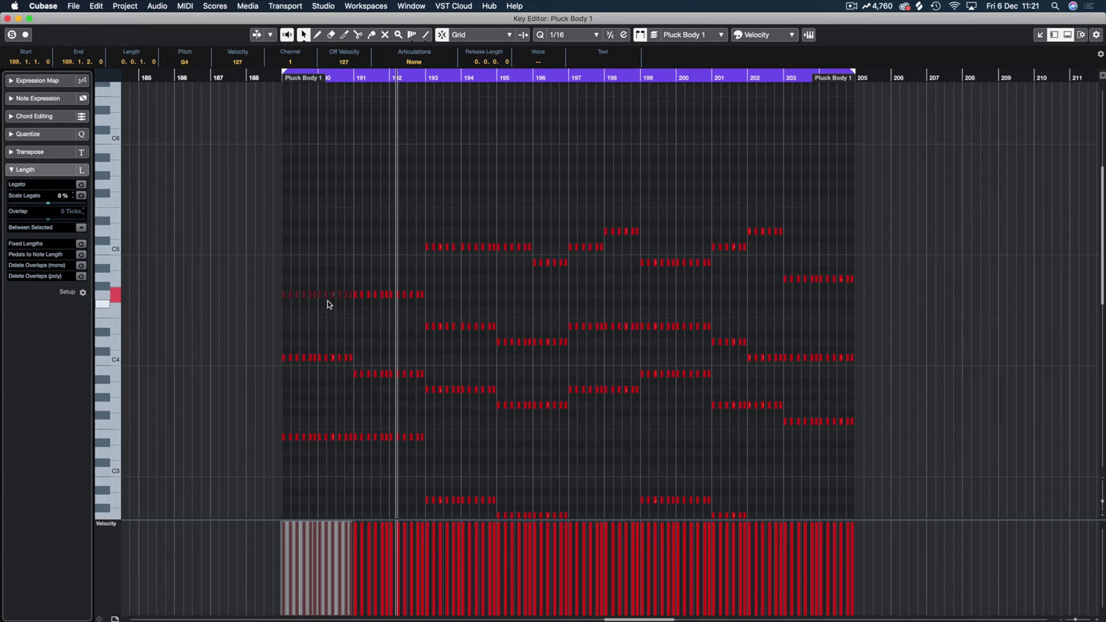
Step: Play the part from bar 189 and check the top-line notes through bar 202 by ear
drag(252, 291, 460, 302)
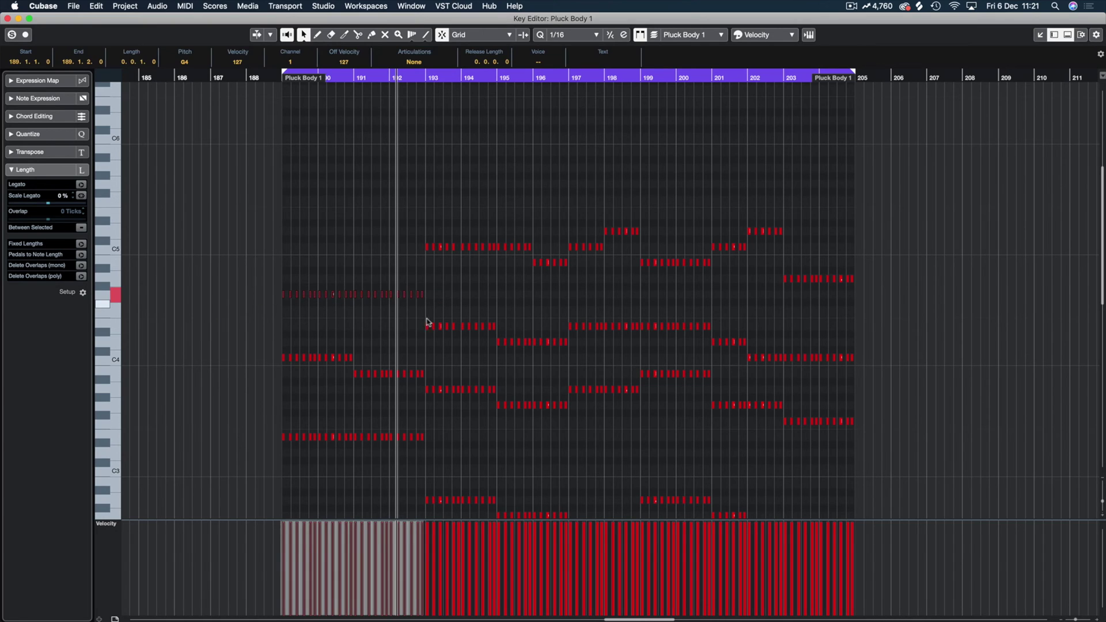
scroll(371, 390, down, 3)
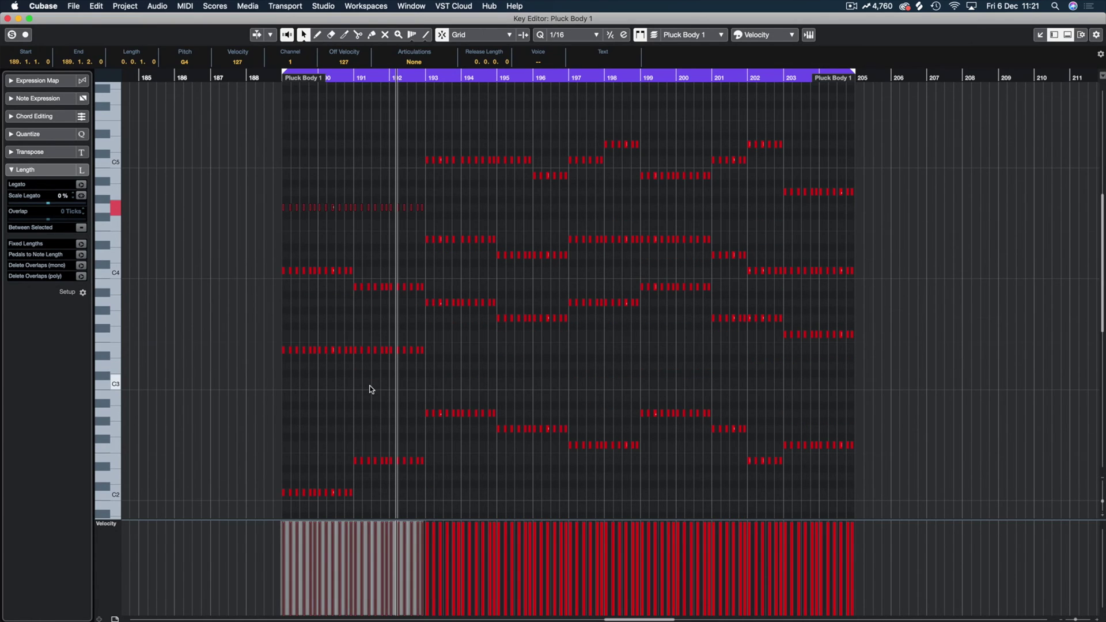
click(276, 76)
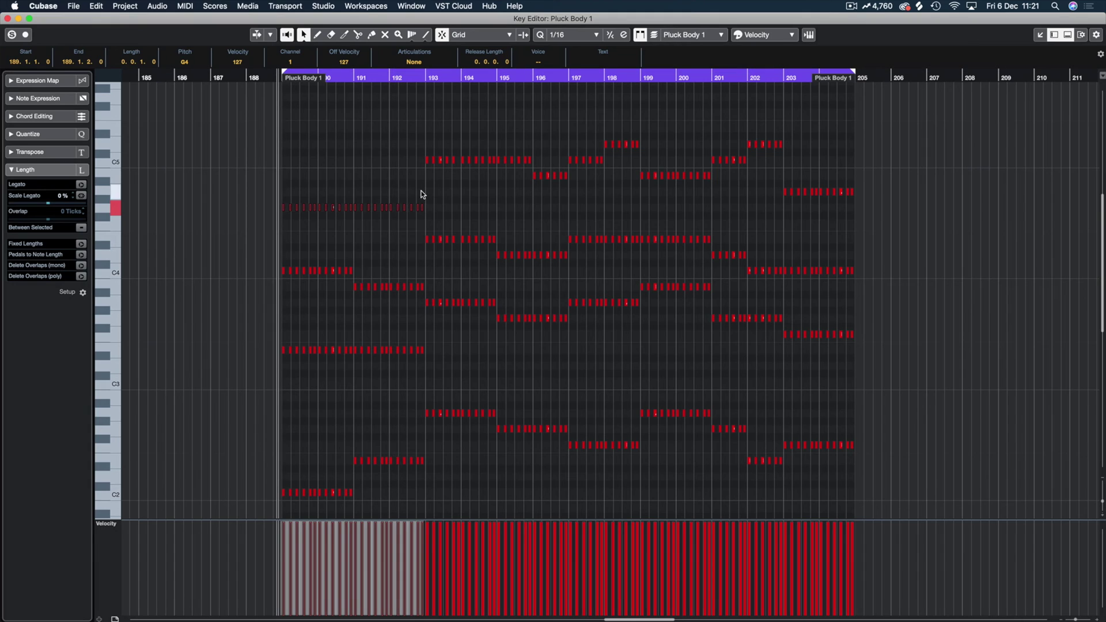
drag(407, 194, 493, 151)
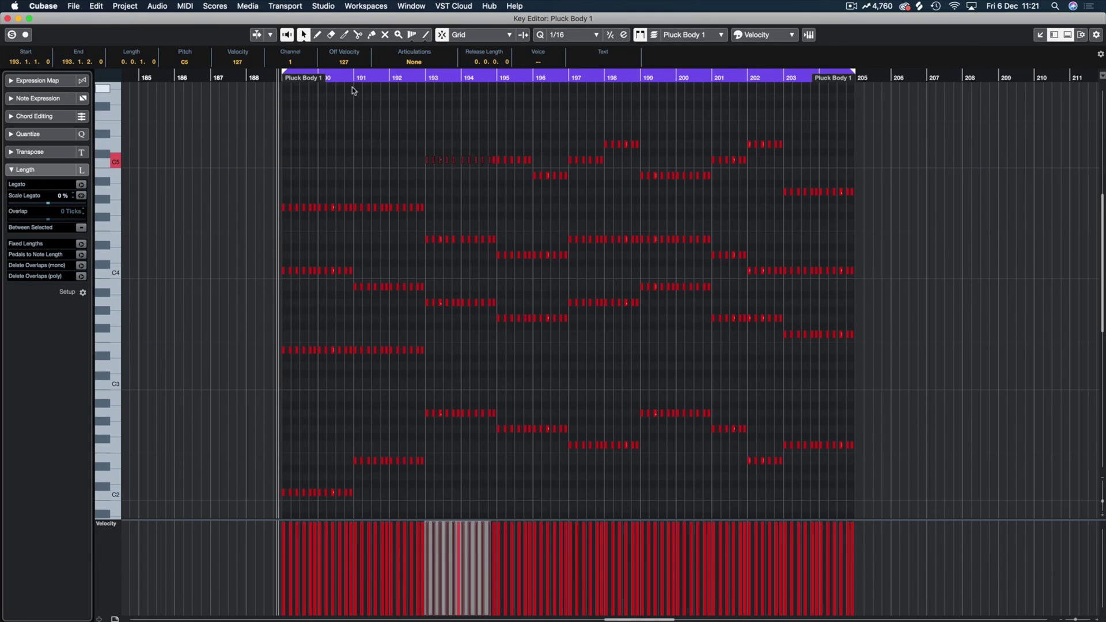
key(space)
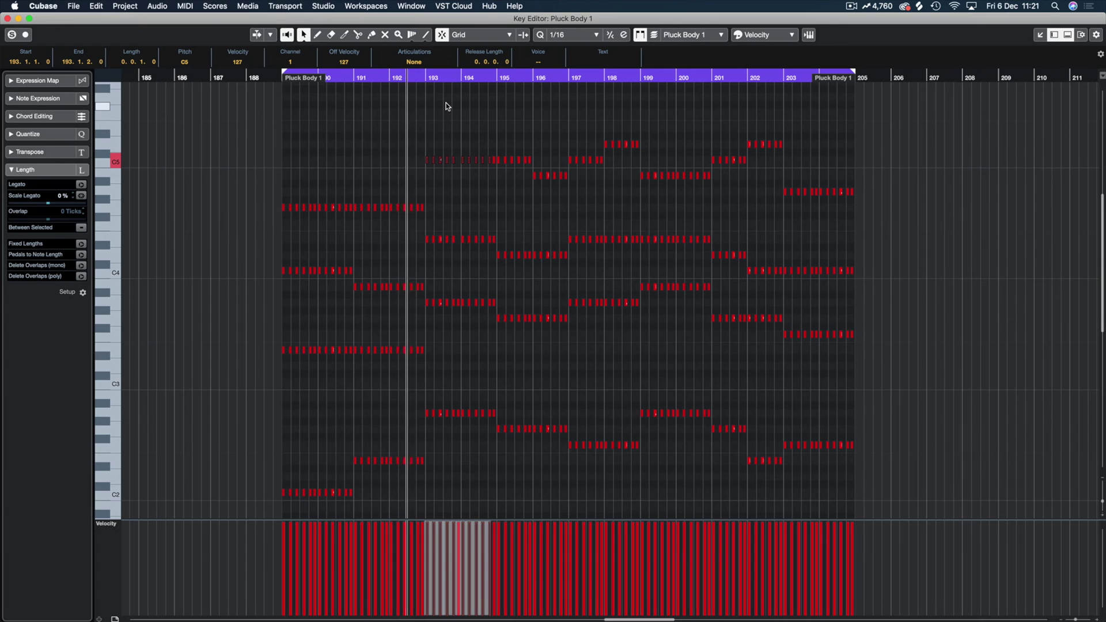
scroll(447, 104, up, 3)
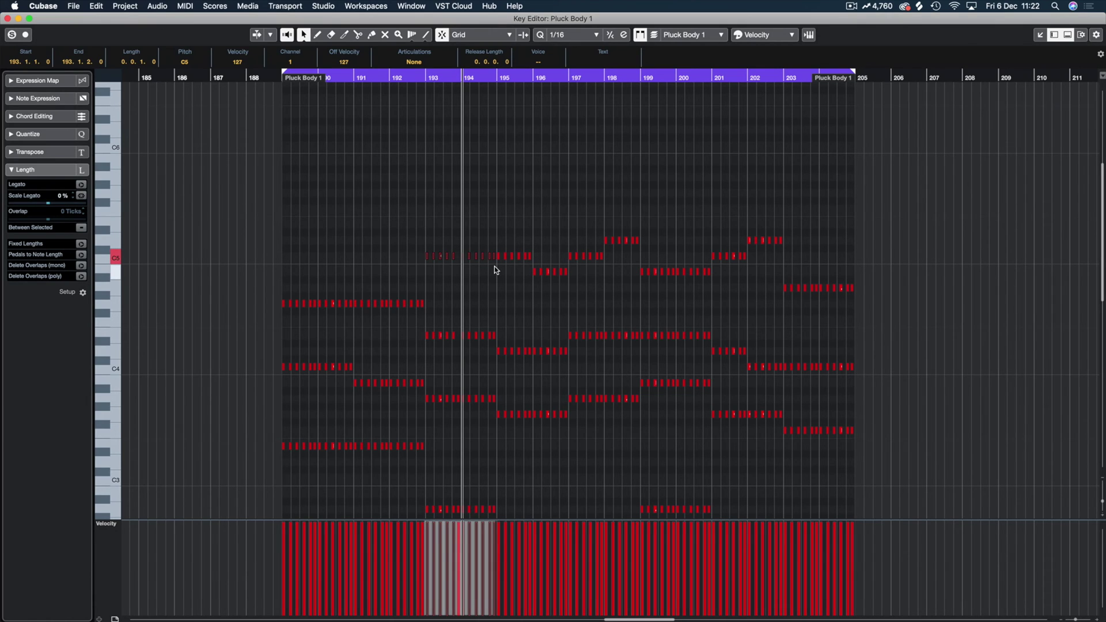
drag(496, 205, 746, 301)
drag(749, 222, 788, 261)
Step: Try the D5 notes of bar 202 at B4 while listening from bar 201, and return them to D5
click(708, 80)
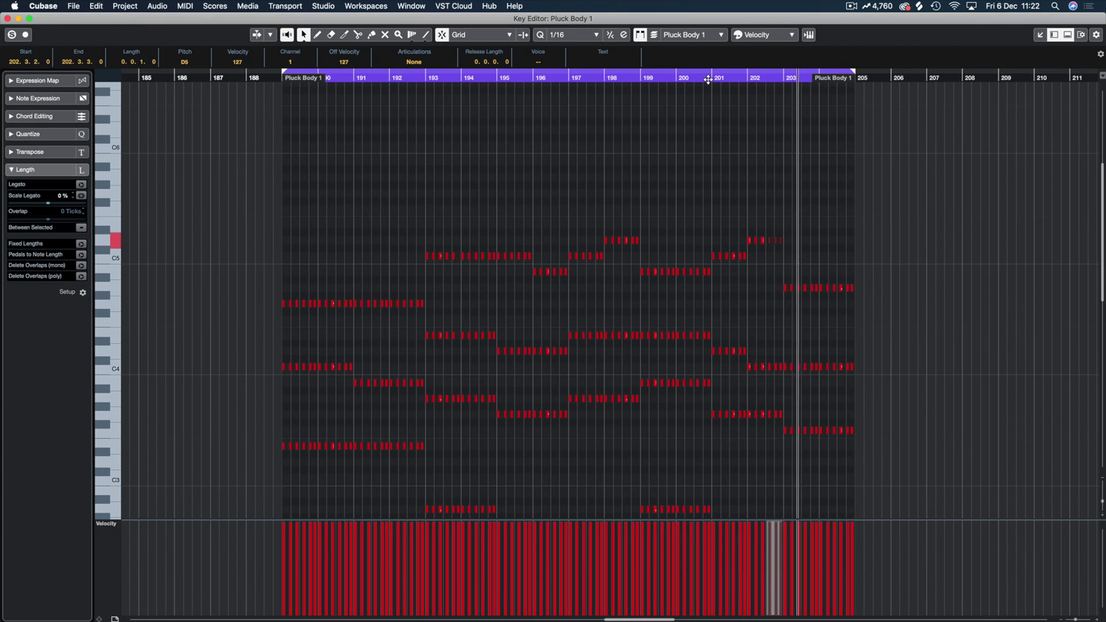
drag(846, 209, 731, 239)
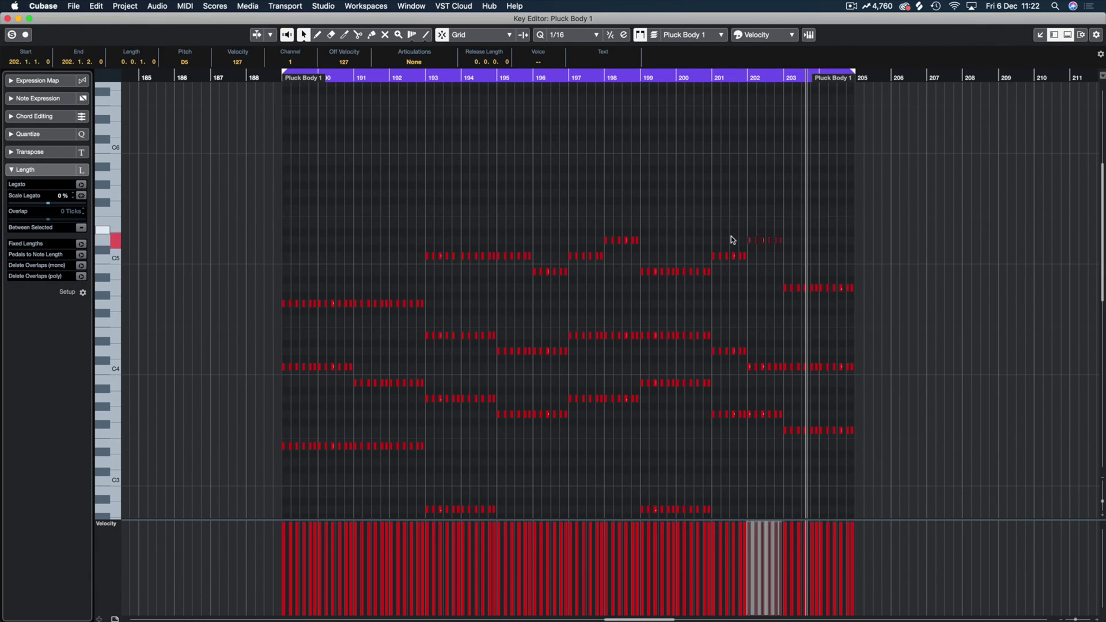
key(Down)
key(Down)
key(Down)
click(715, 78)
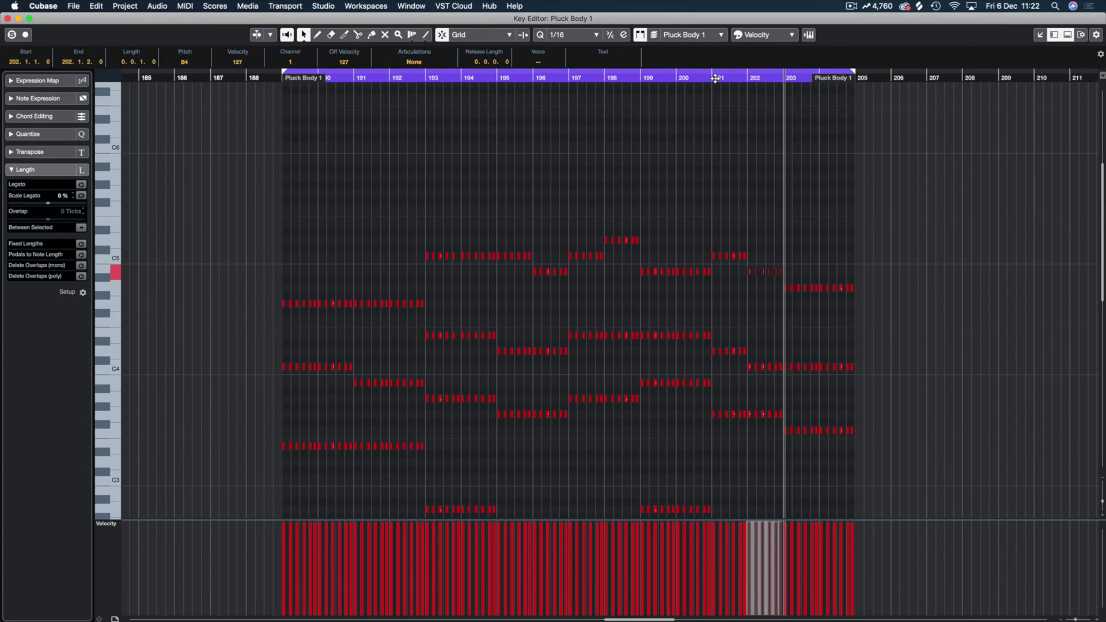
key(Up)
key(Up)
key(Up)
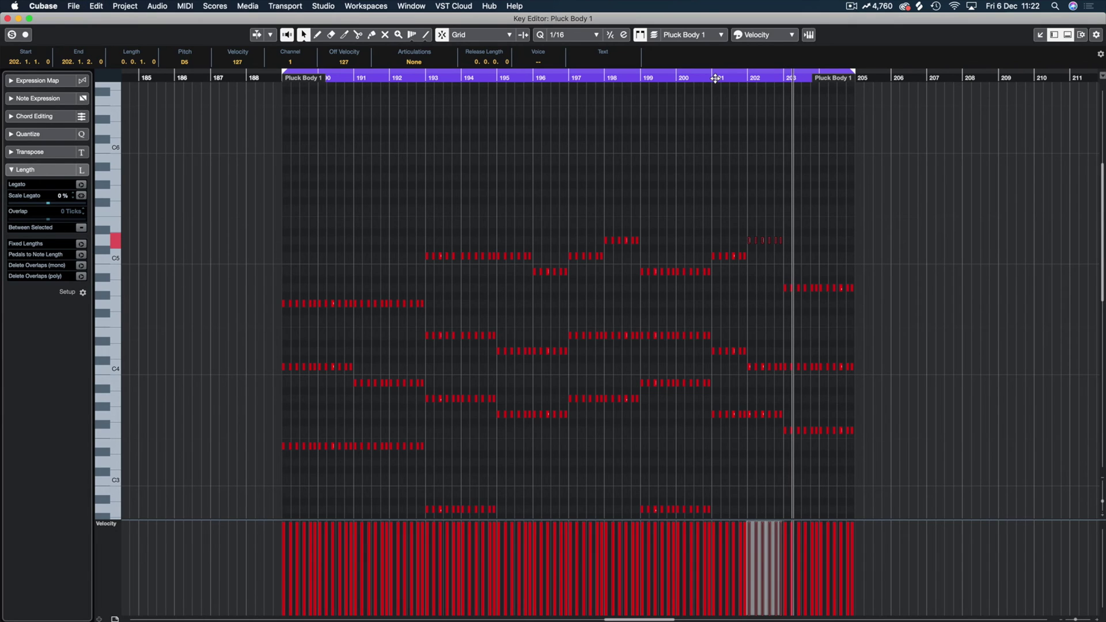
Step: Save the project and duplicate the Synths folder part from bar 189 to bar 205, setting the locators around the copy
key(super+s)
key(Return)
click(613, 129)
key(super+d)
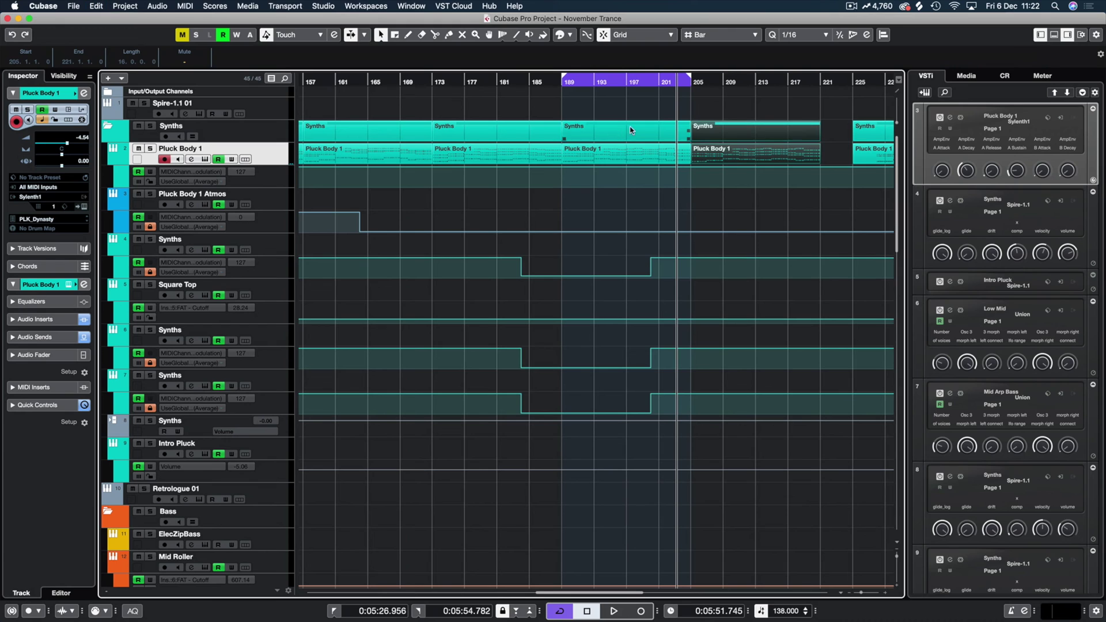
key(p)
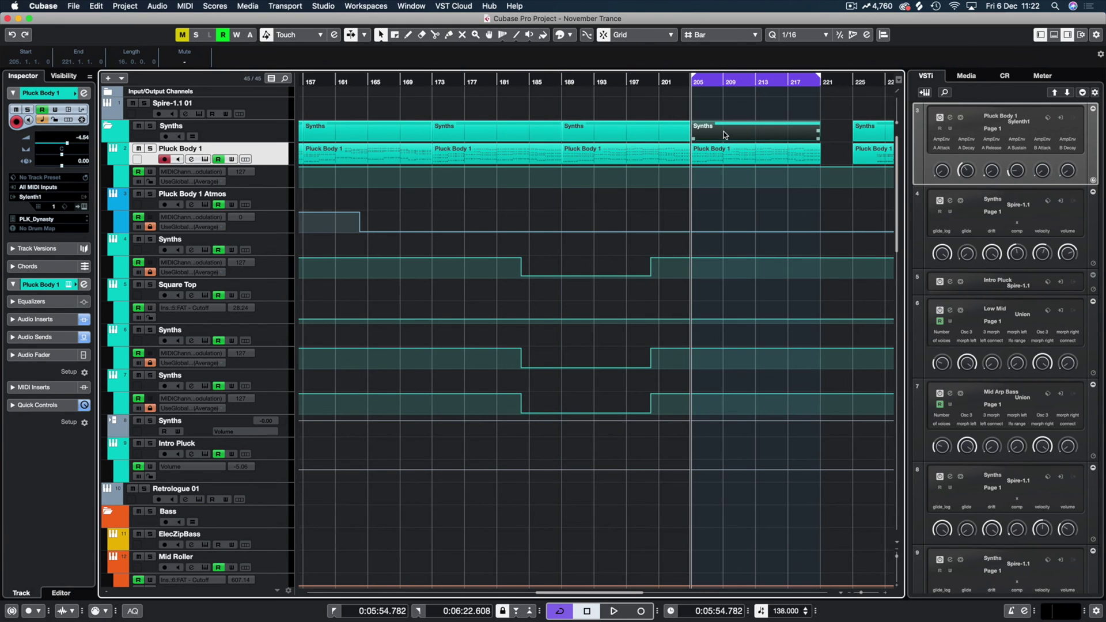
Step: Review the notes of the duplicated Pluck Body 1 part in the Key Editor
key(Return)
scroll(227, 81, up, 5)
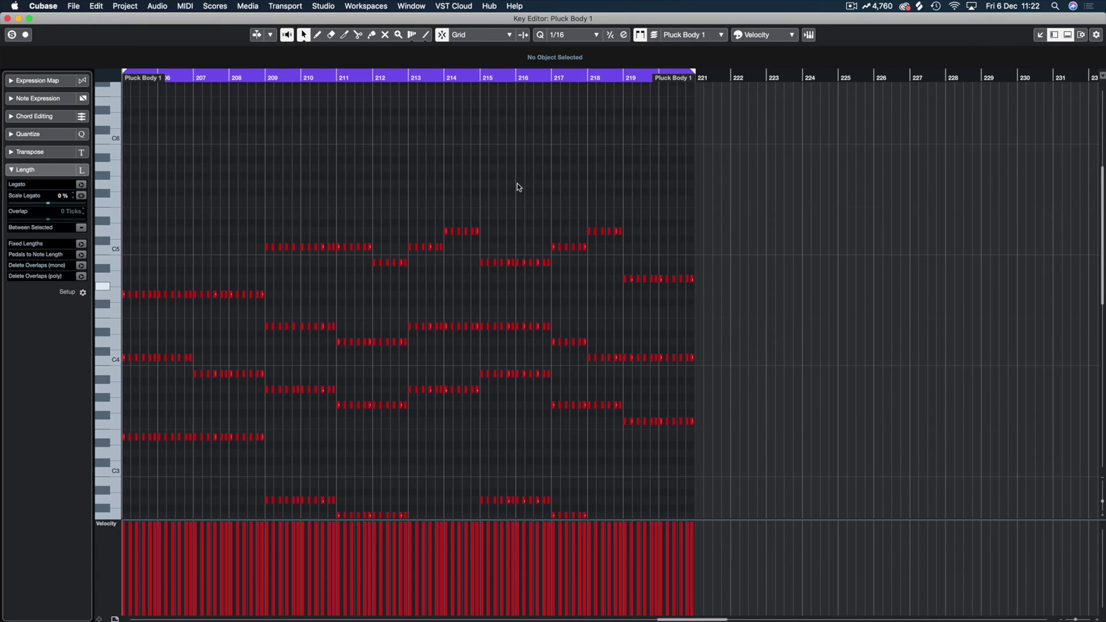
key(Return)
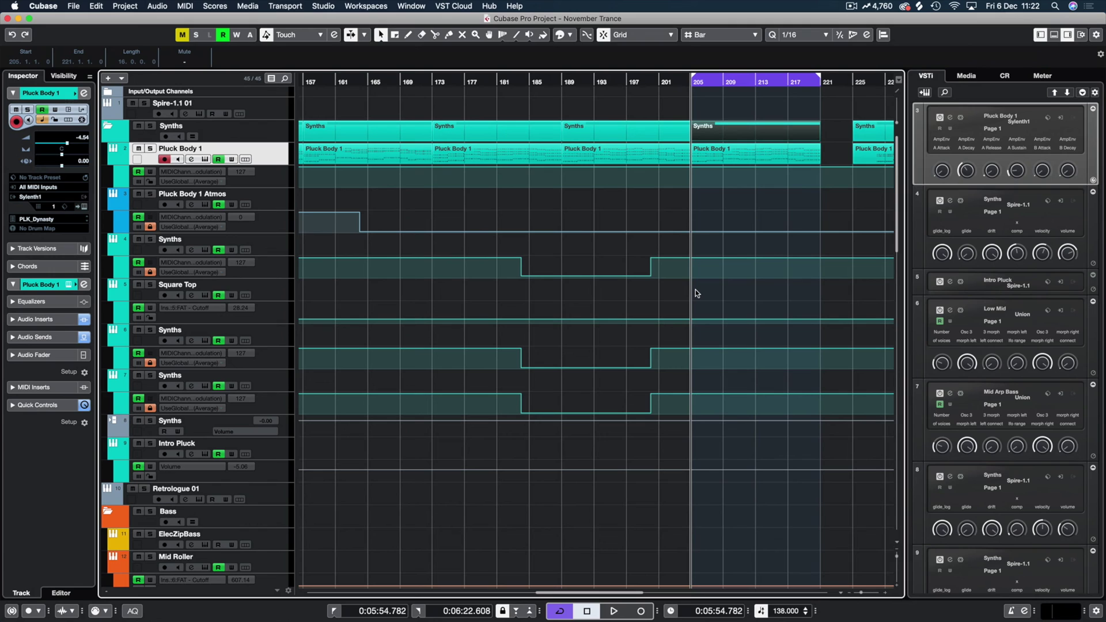
Step: Copy the Pluck Body 1 part at bar 205 to the Synths track directly above Square Top, and audition that track soloed
drag(705, 155, 703, 248)
click(149, 240)
key(space)
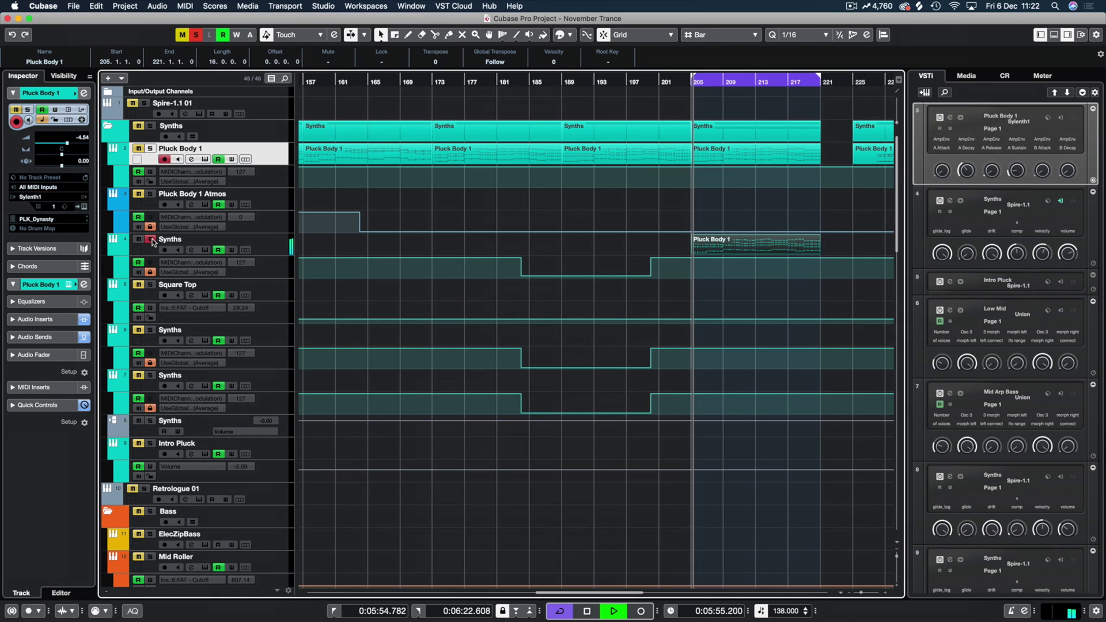
Step: Try the copied part on the Square Top track and on the Synths track directly below it, soloing each for playback
drag(708, 255, 716, 284)
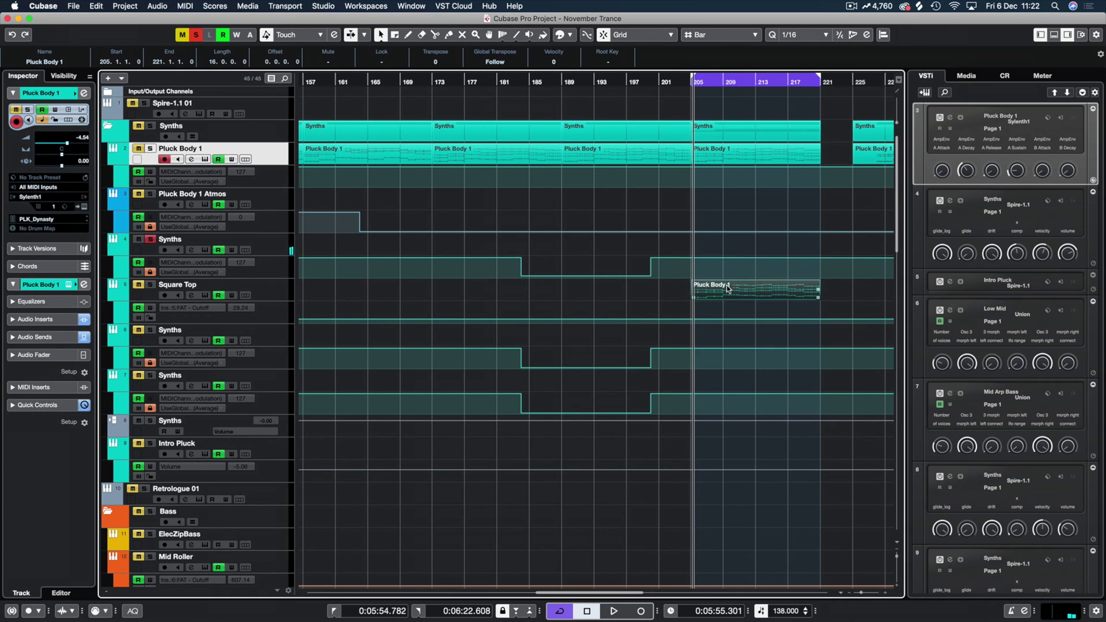
click(149, 285)
drag(711, 299, 713, 331)
click(150, 330)
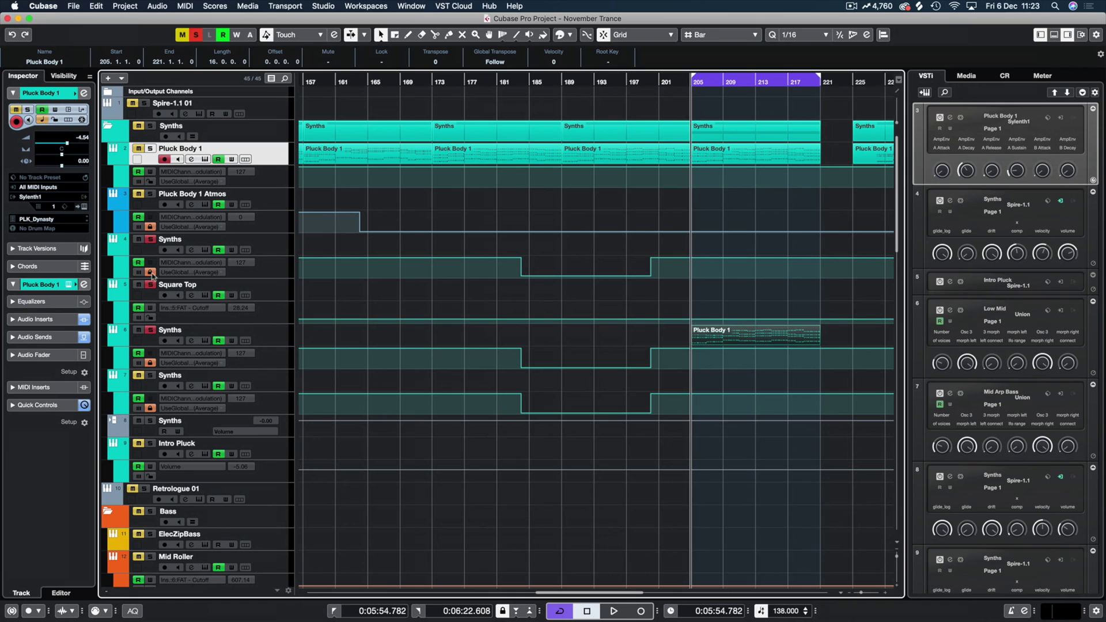
key(space)
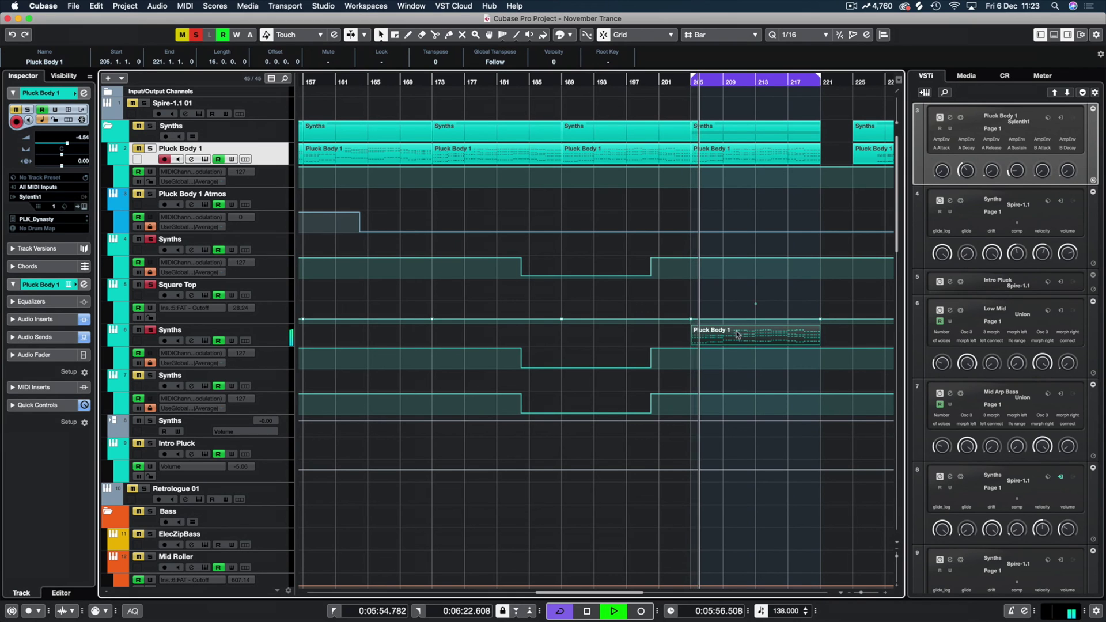
Step: Move the copied part to the lowest Synths instrument track, above Intro Pluck, and audition it with that track soloed
drag(714, 337, 716, 378)
click(127, 376)
click(151, 375)
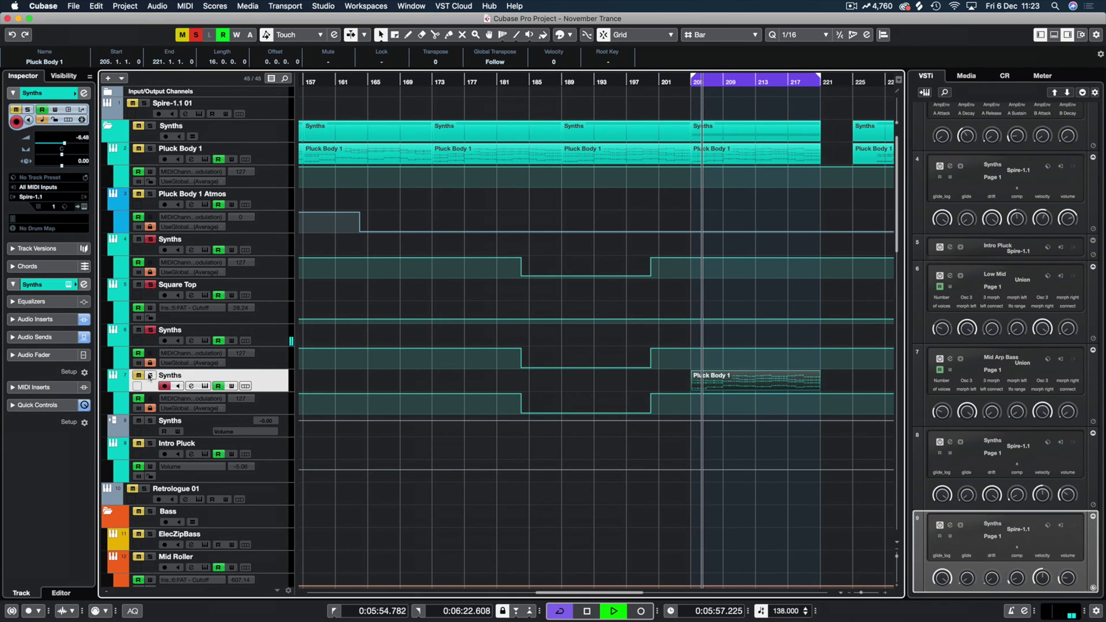
key(space)
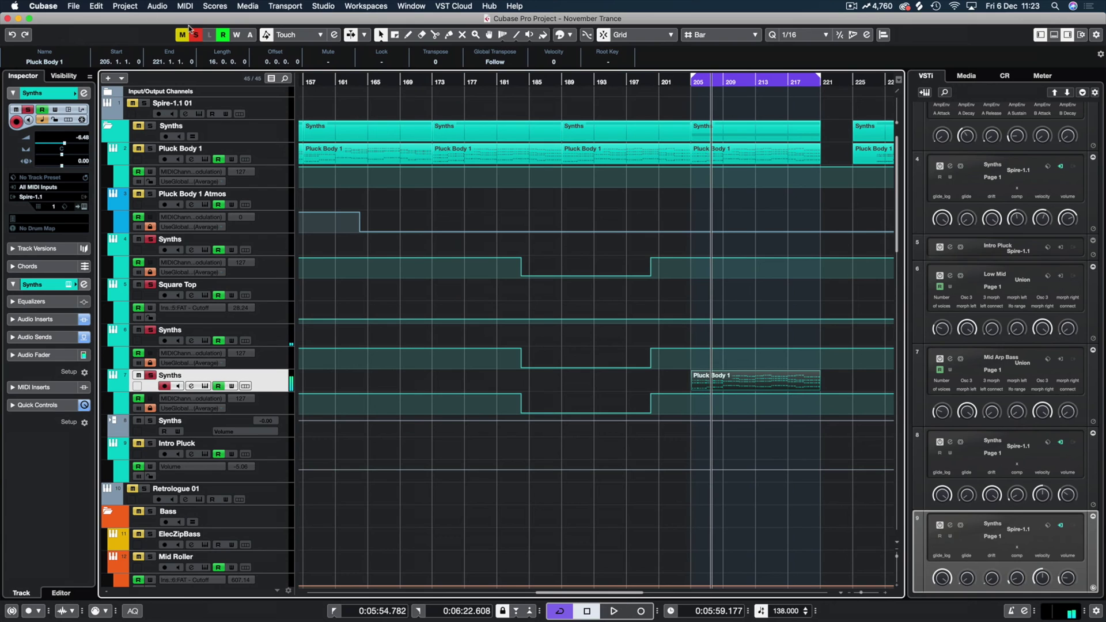
Step: Clear all track solos and play the copied part from bar 205, toggling the Pluck Body 1 track's mute
click(196, 35)
key(KP_1)
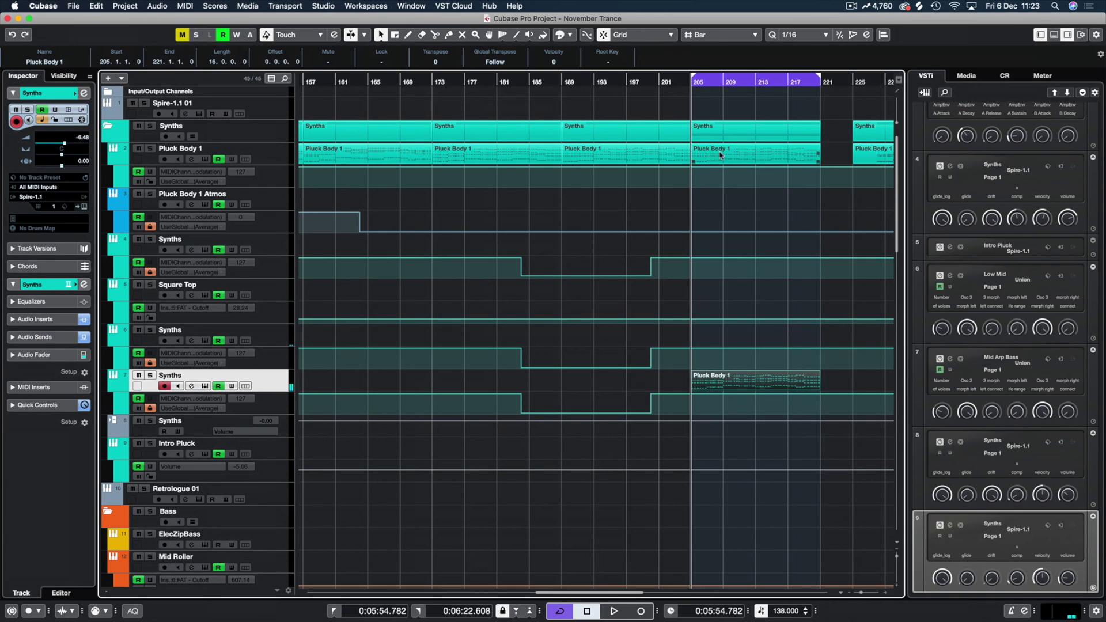
key(space)
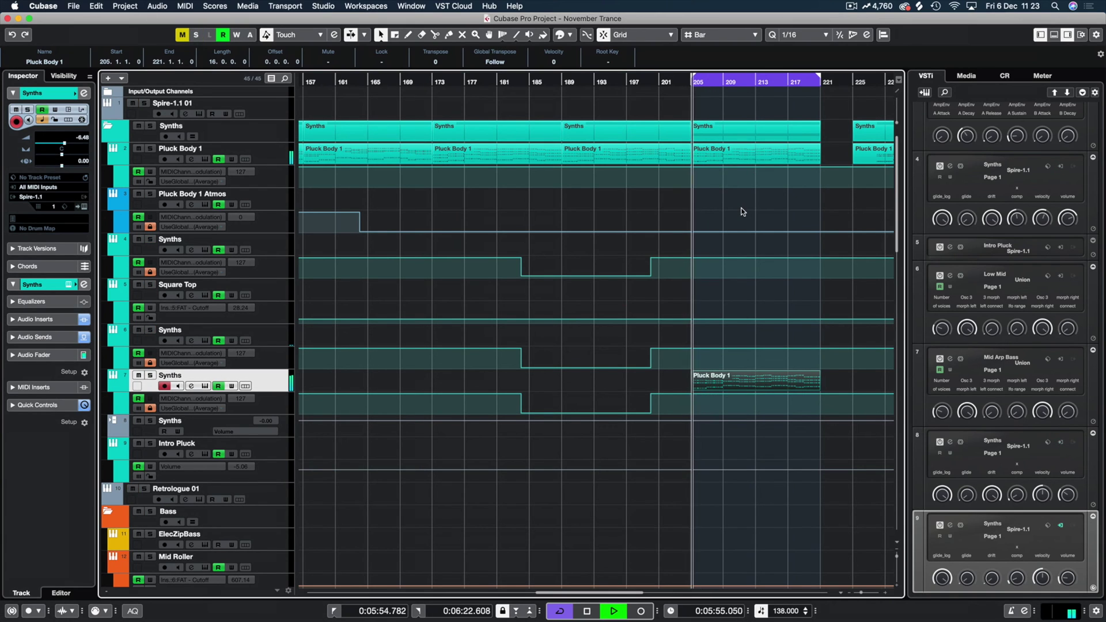
click(139, 149)
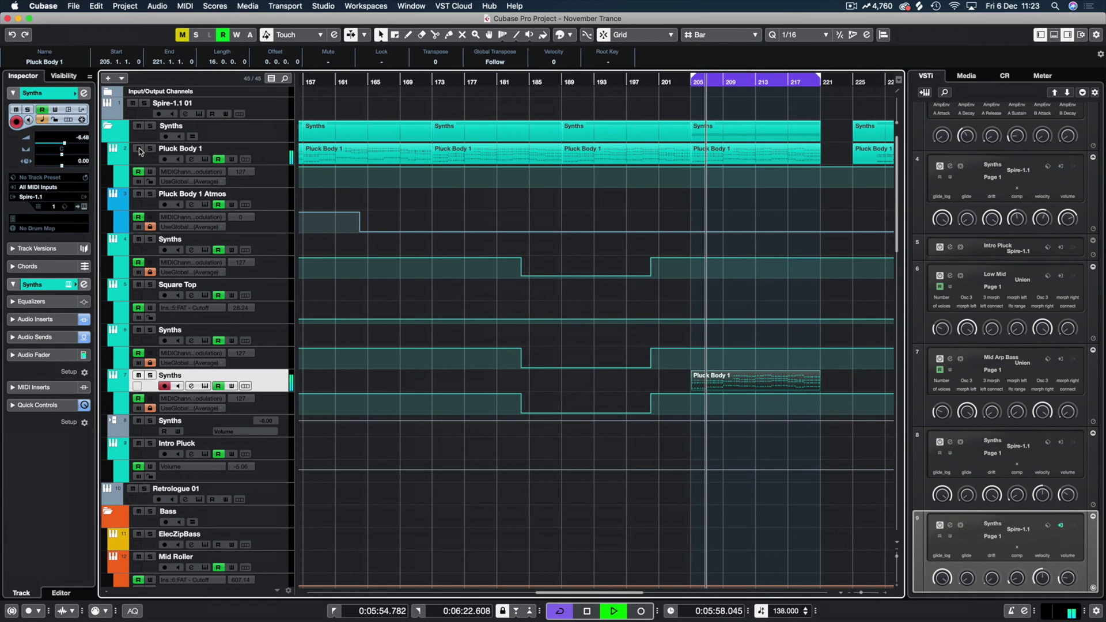
Step: Raise all notes above the bass line in the copied Synths part by one octave, and listen from bar 205
key(Return)
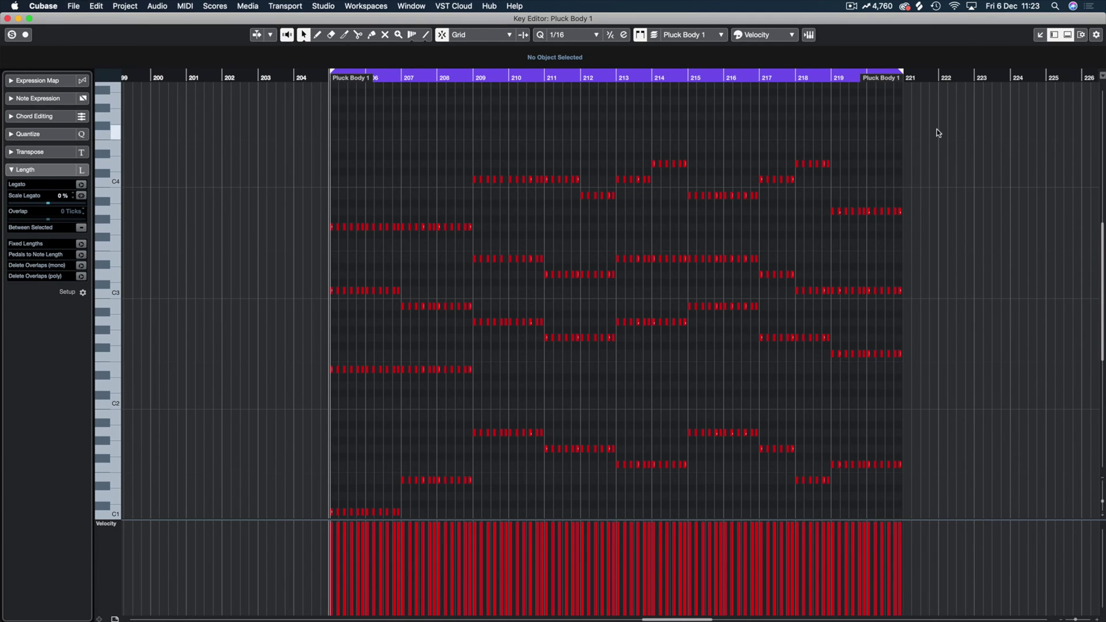
drag(938, 119, 270, 379)
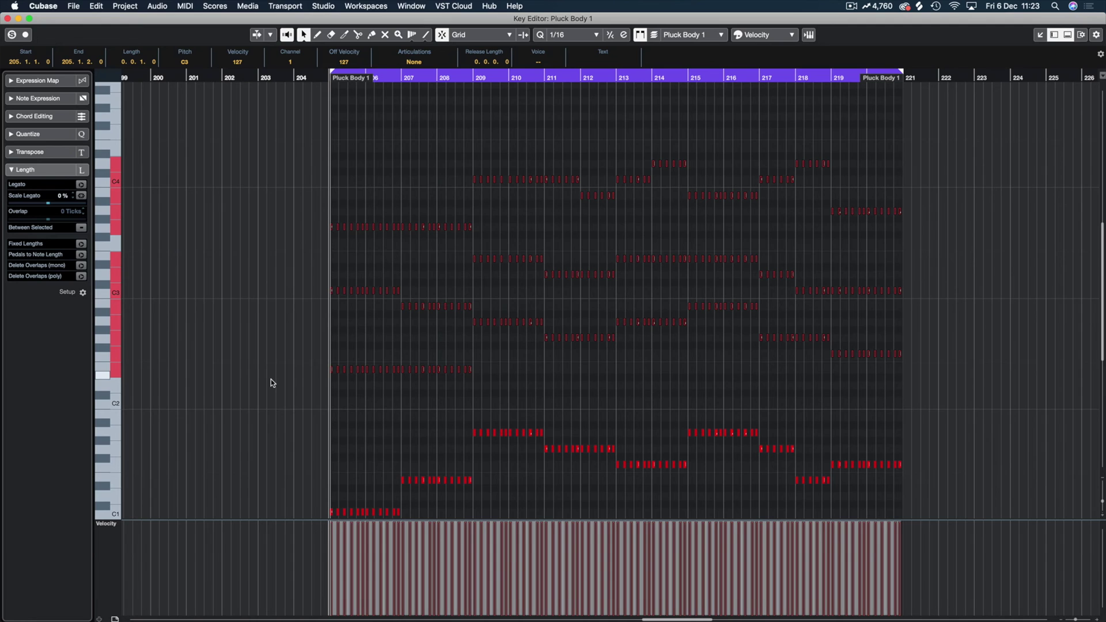
key(shift+Up)
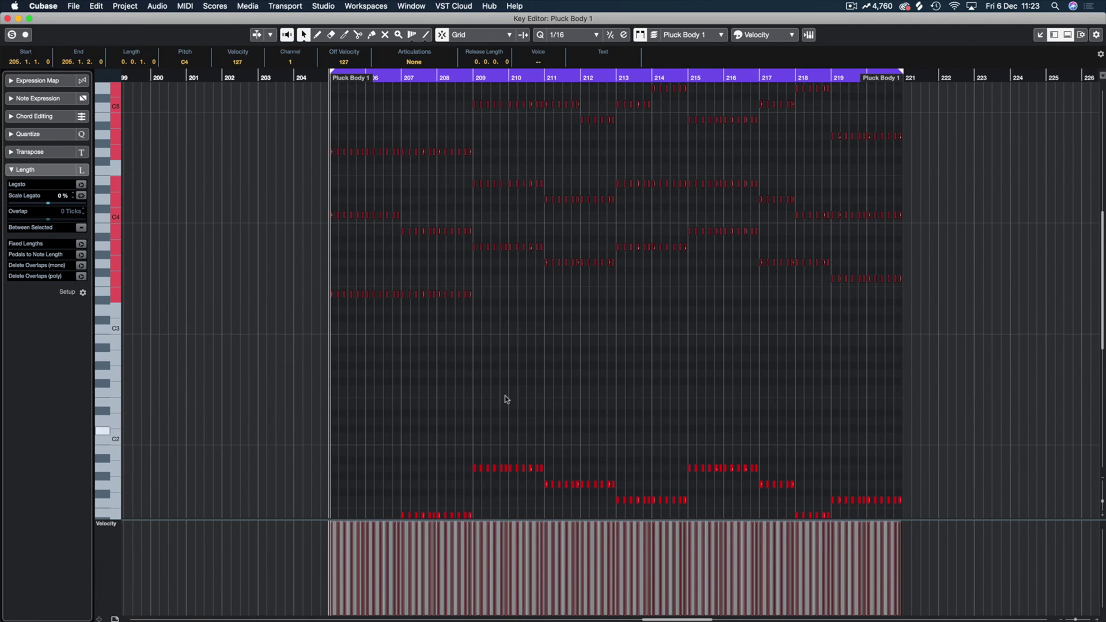
click(483, 395)
key(space)
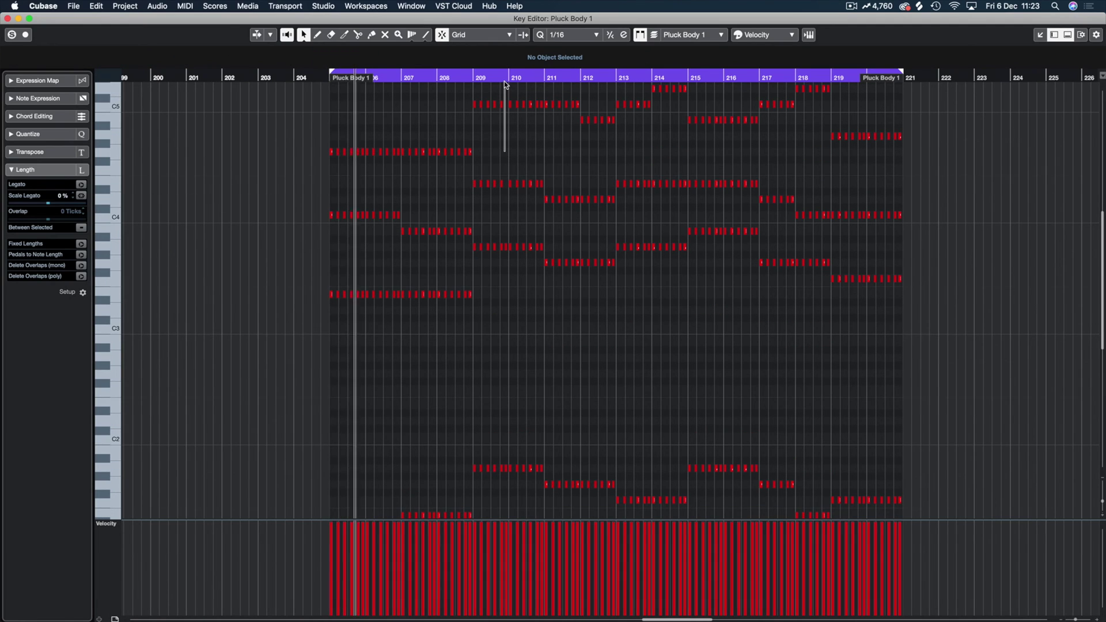
scroll(504, 79, up, 3)
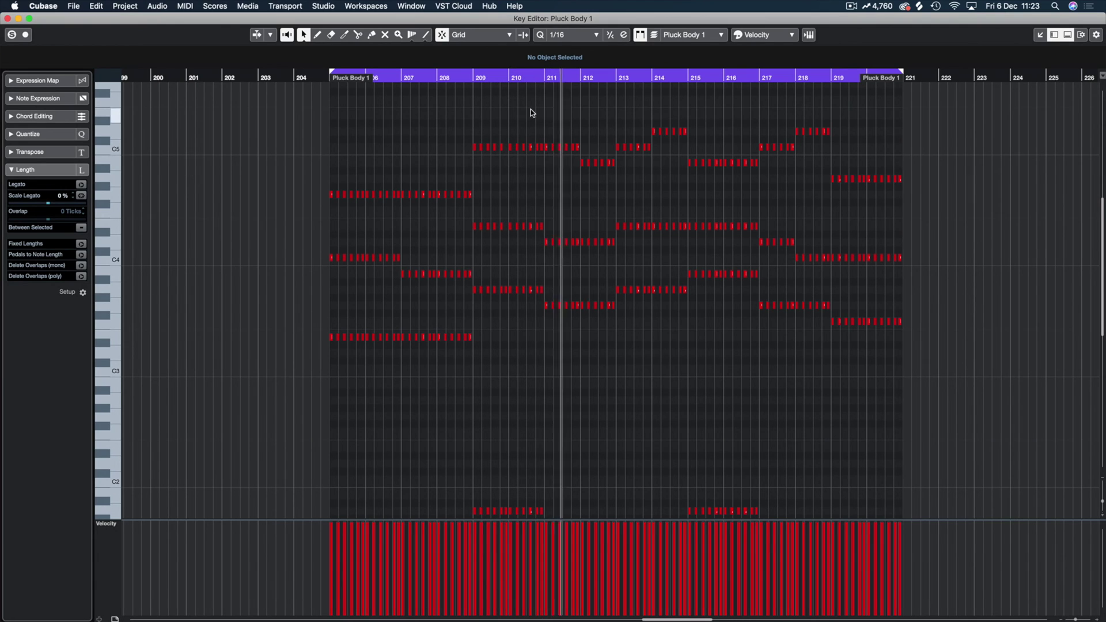
scroll(529, 78, up, 3)
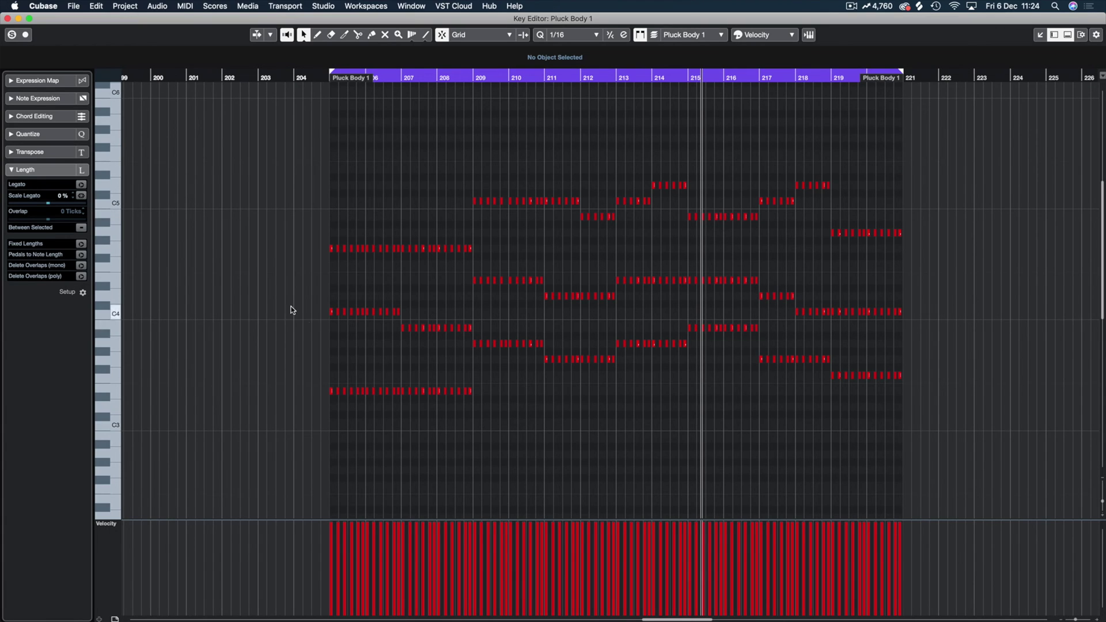
Step: Try the C4, B3, E4 and D#4 notes of bars 205 to 212 one octave higher, listen, and undo the change
drag(310, 295, 477, 331)
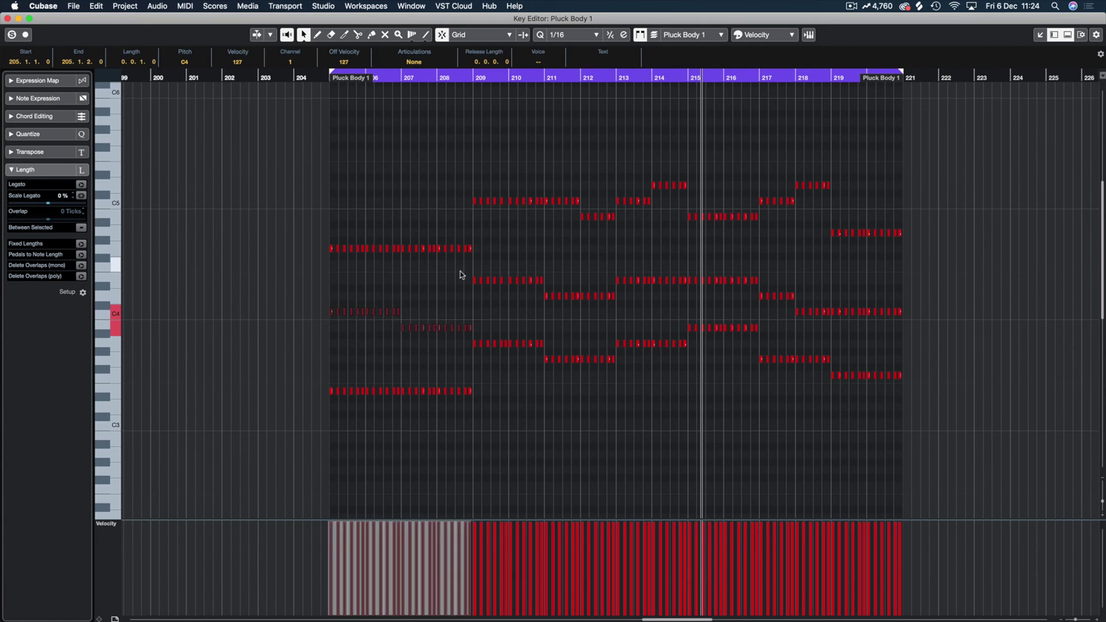
drag(461, 272, 613, 310)
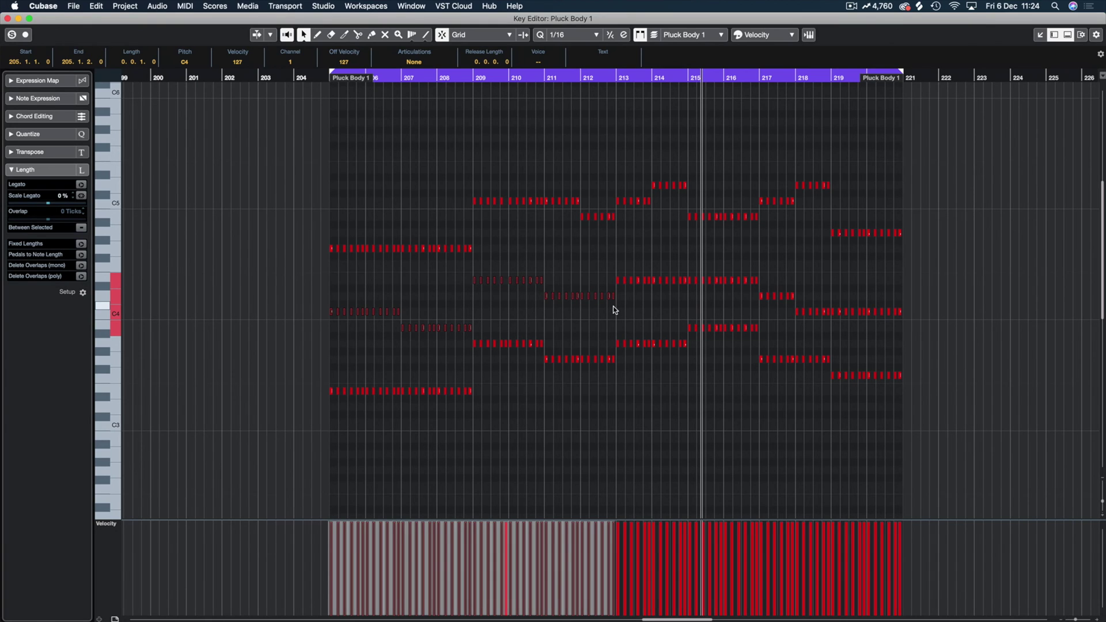
key(shift+Up)
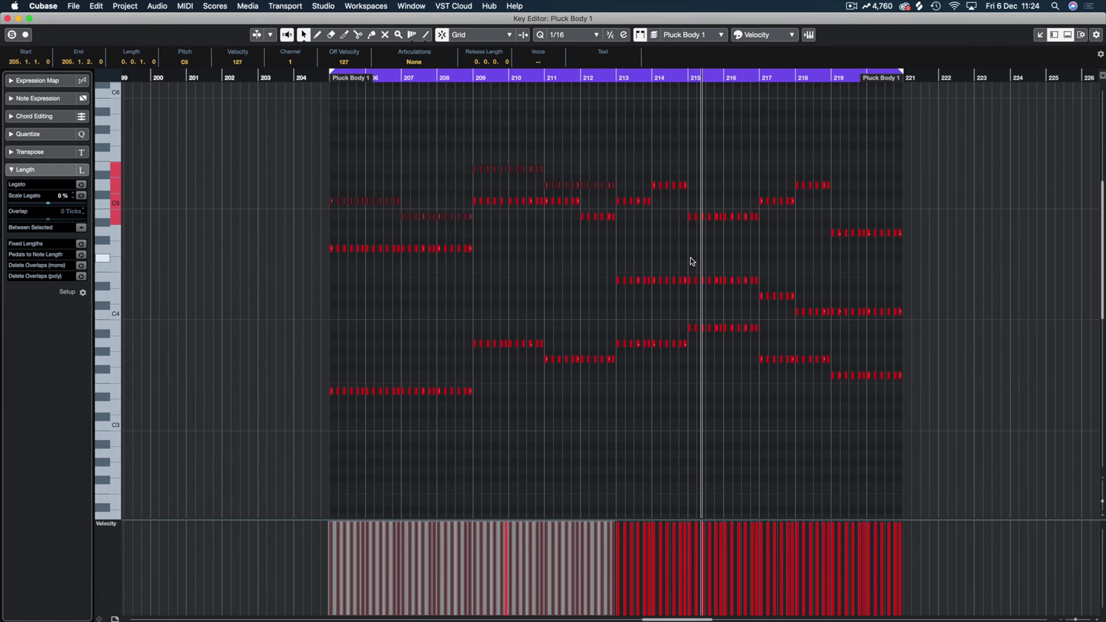
key(space)
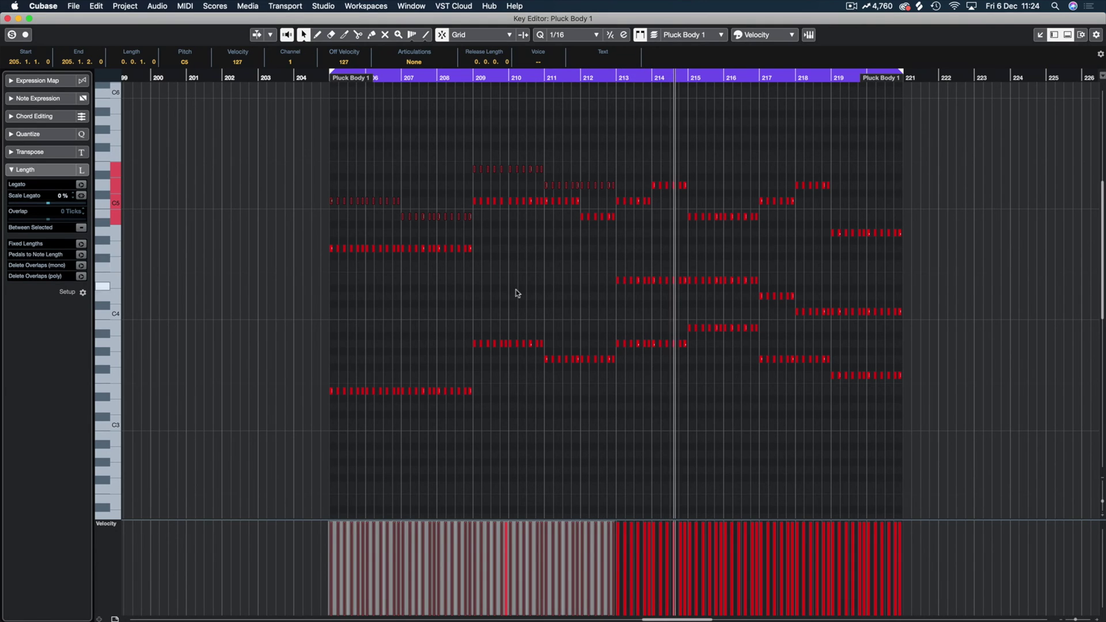
drag(583, 253, 711, 288)
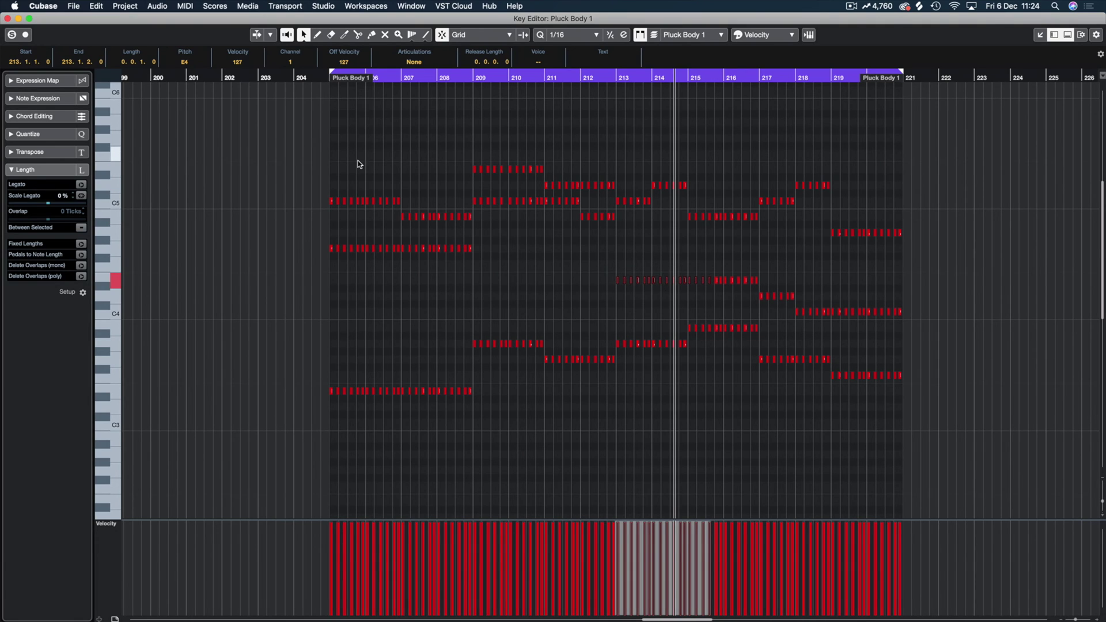
key(super+z)
Step: Raise the C4, B3, E4 and D#4 notes of bars 205 to 212 and the E4 notes of bars 215 and 216 by one octave, listening to each
drag(298, 277, 614, 331)
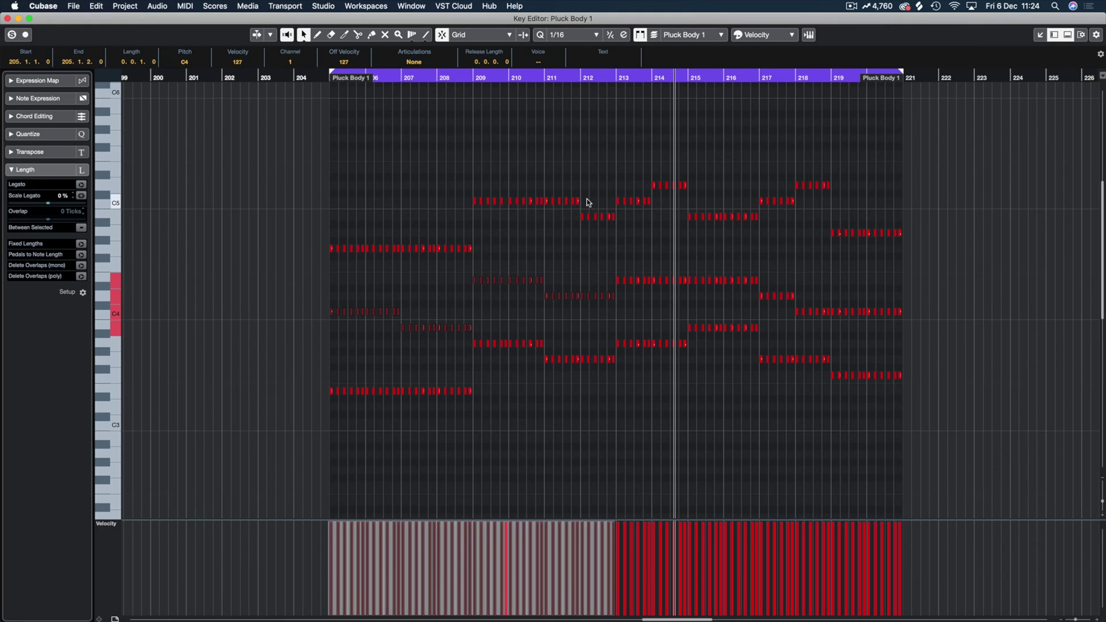
key(shift+Up)
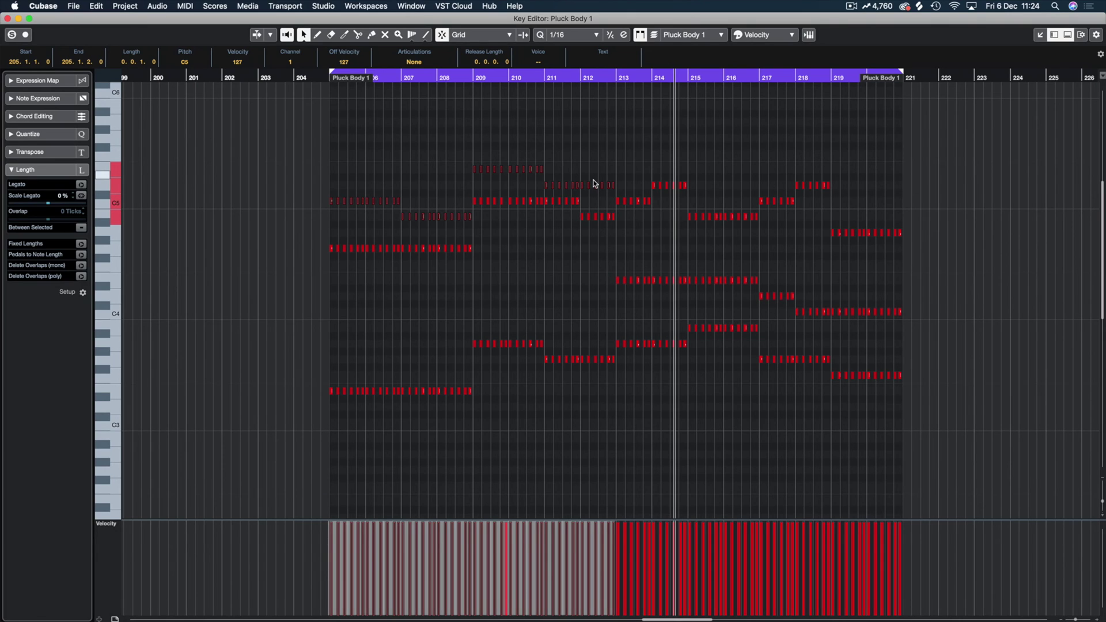
key(space)
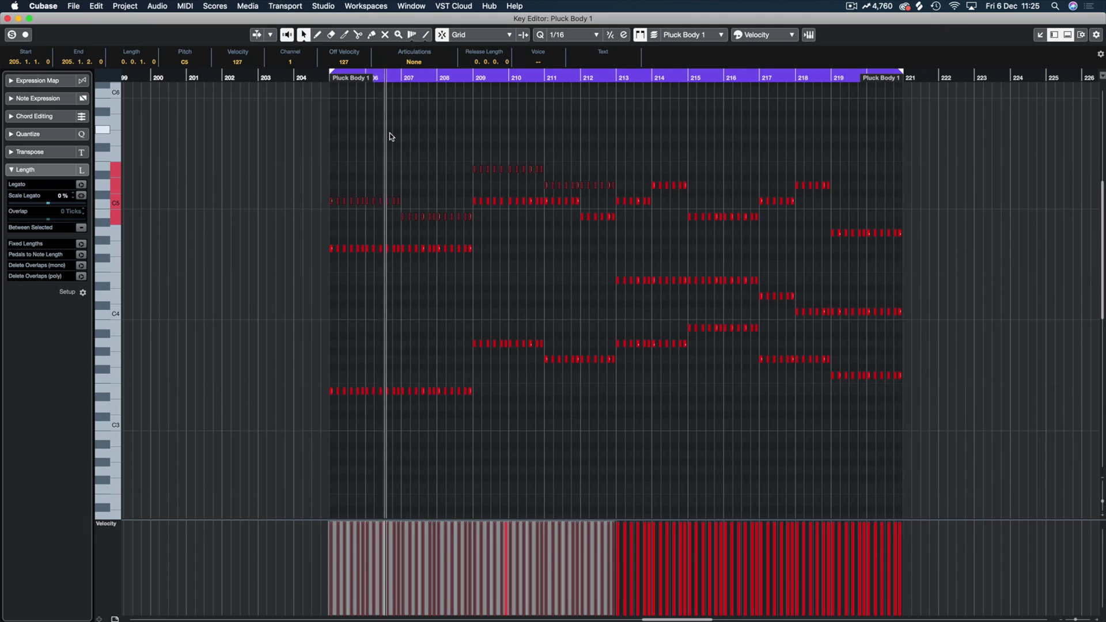
key(super+s)
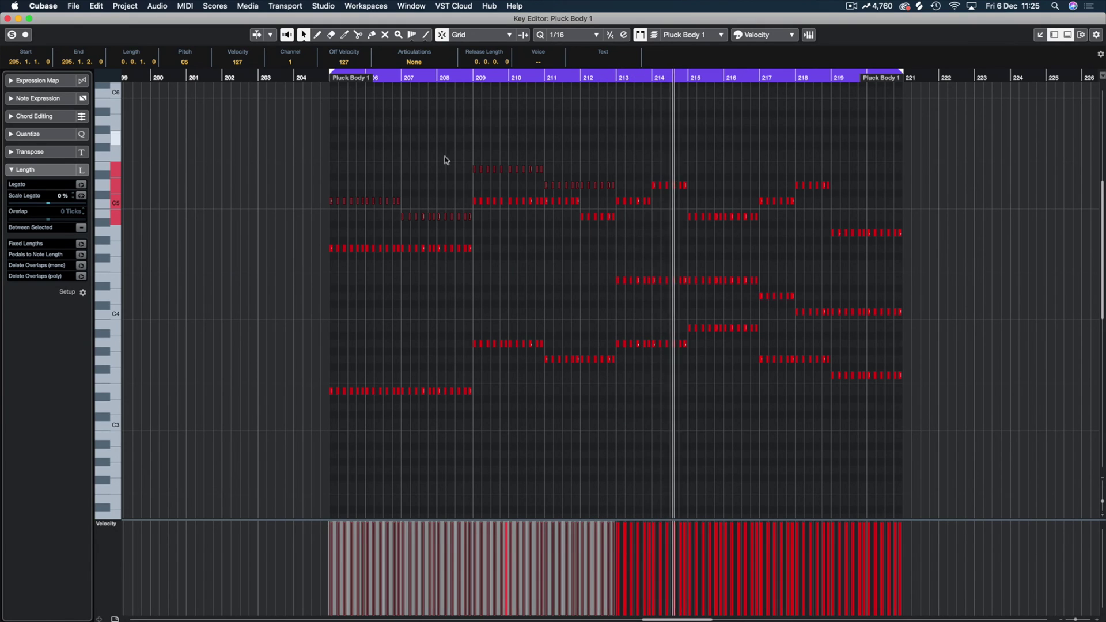
drag(775, 255, 694, 286)
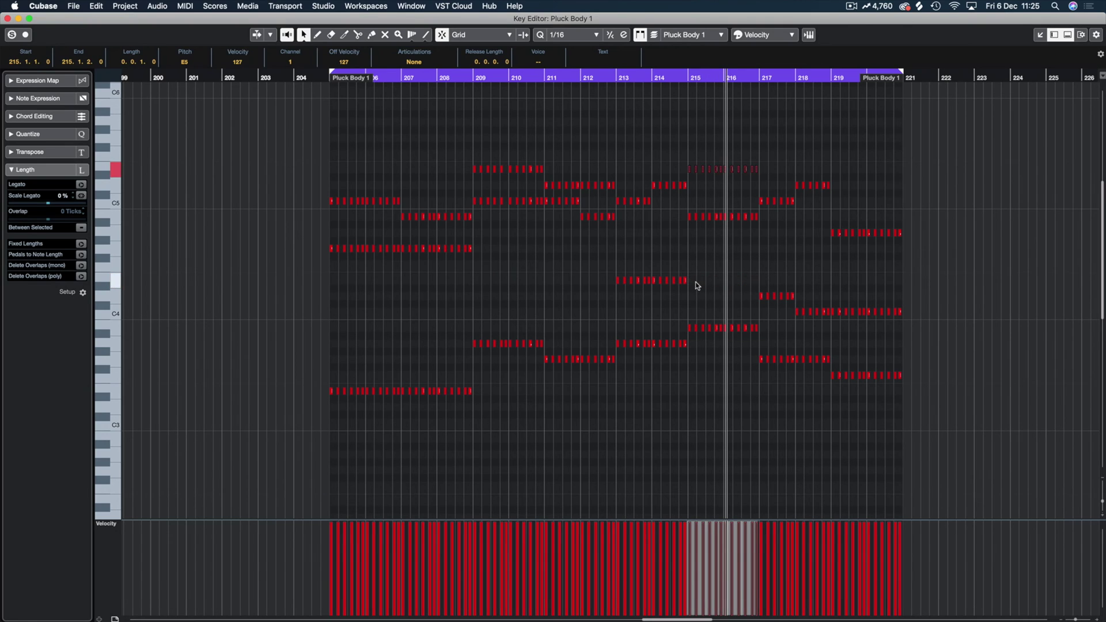
click(607, 78)
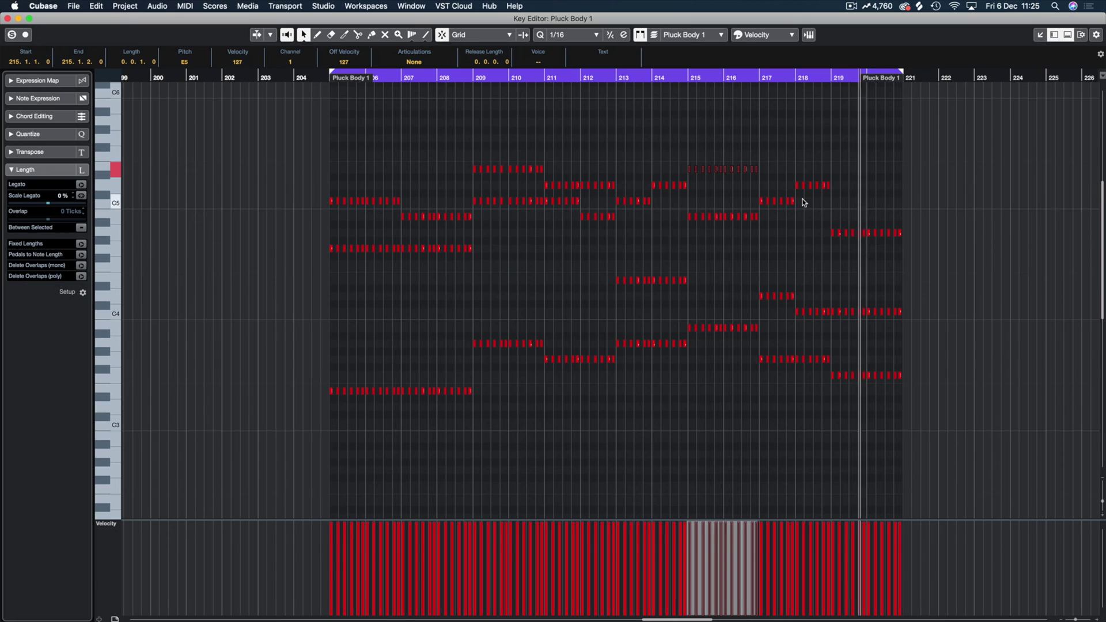
Step: Try the D4 notes of bar 217 one octave higher, listen, and move them back down an octave
drag(816, 290, 748, 300)
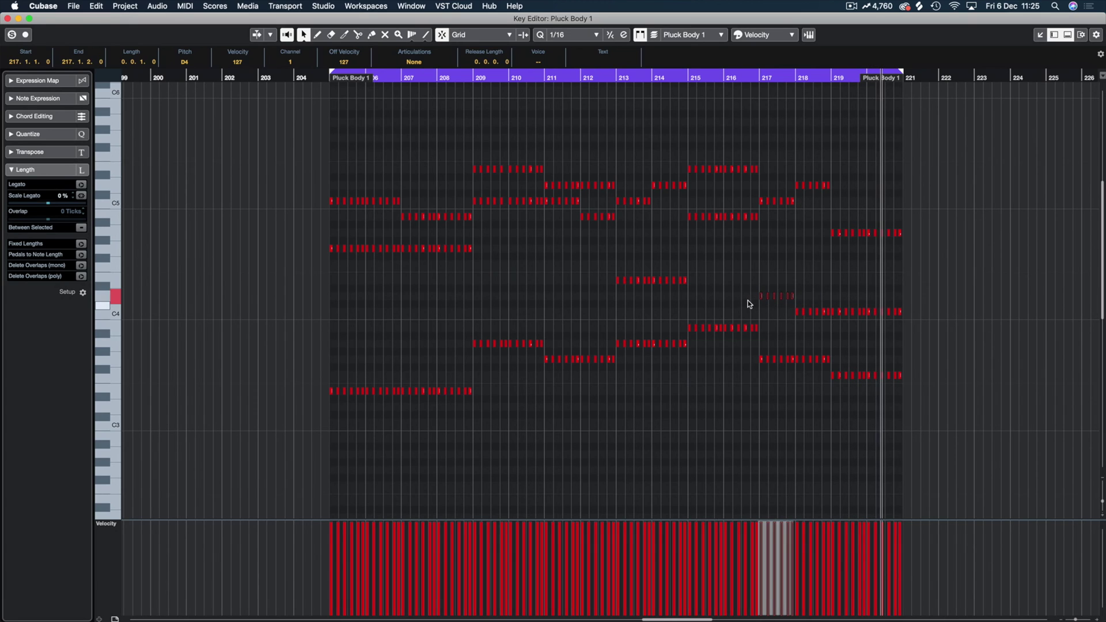
key(shift+Up)
click(739, 76)
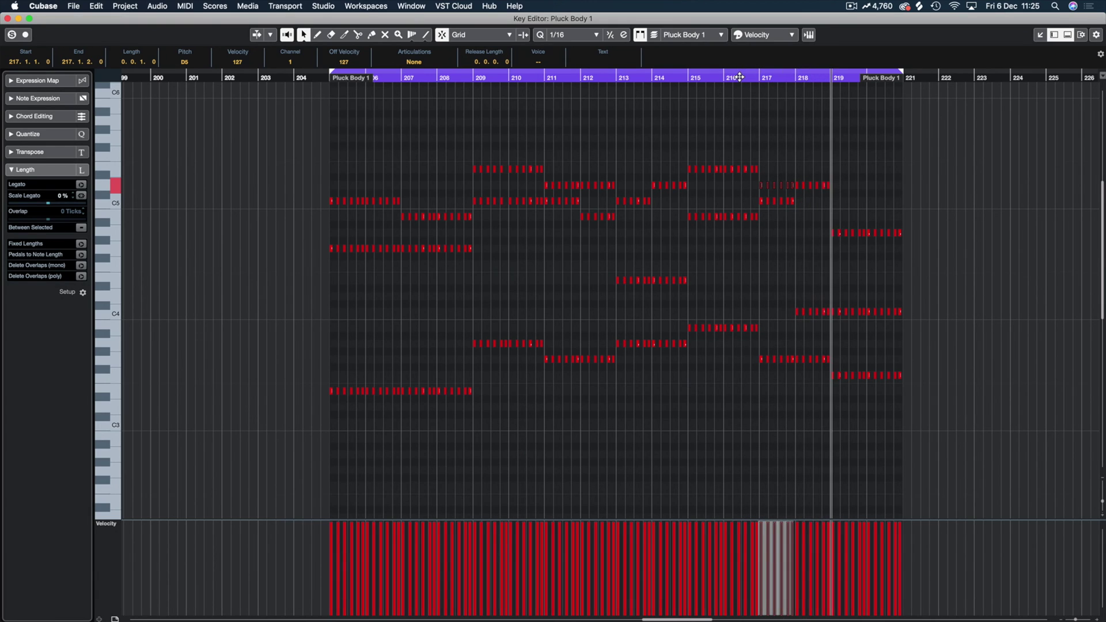
key(shift+Down)
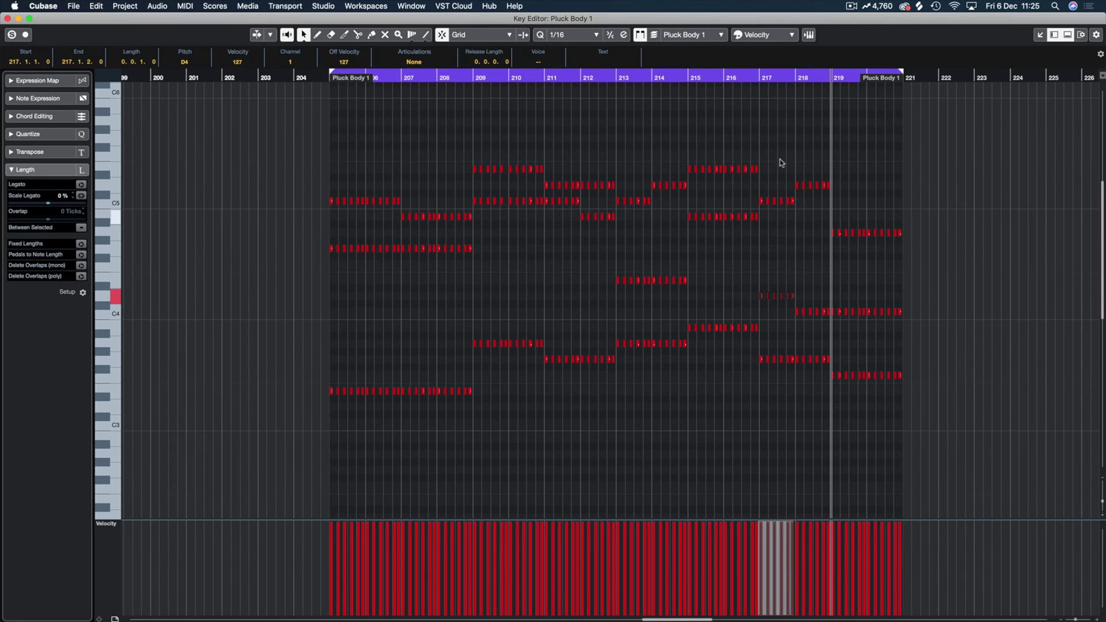
Step: Lower the C5 notes of bar 217 to B4, listen to the passage again, and close the Key Editor
click(717, 78)
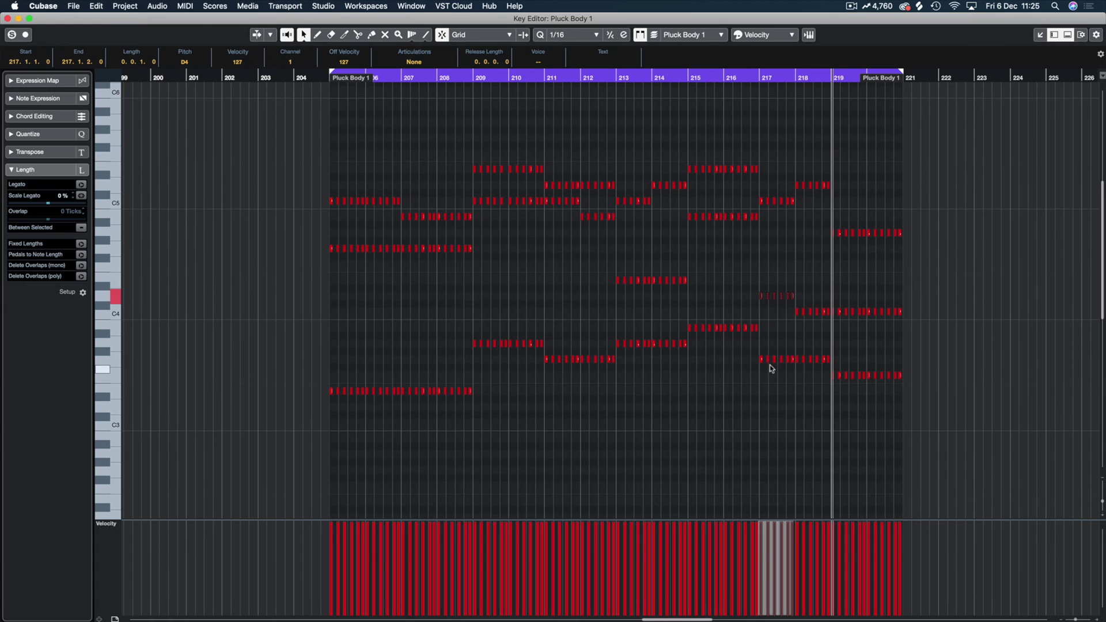
click(779, 202)
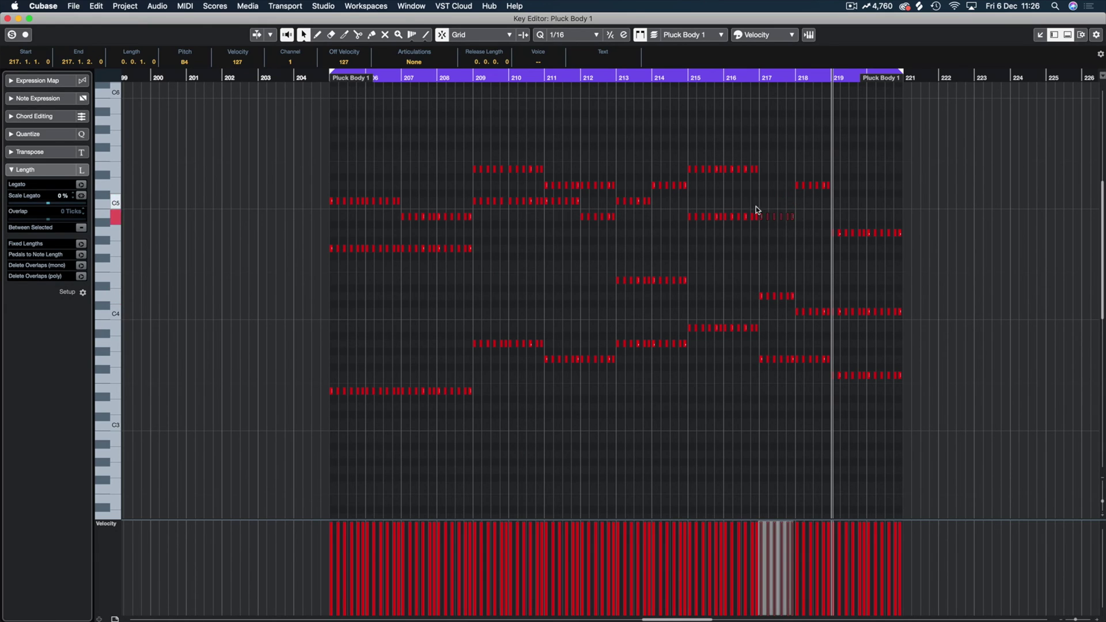
click(654, 77)
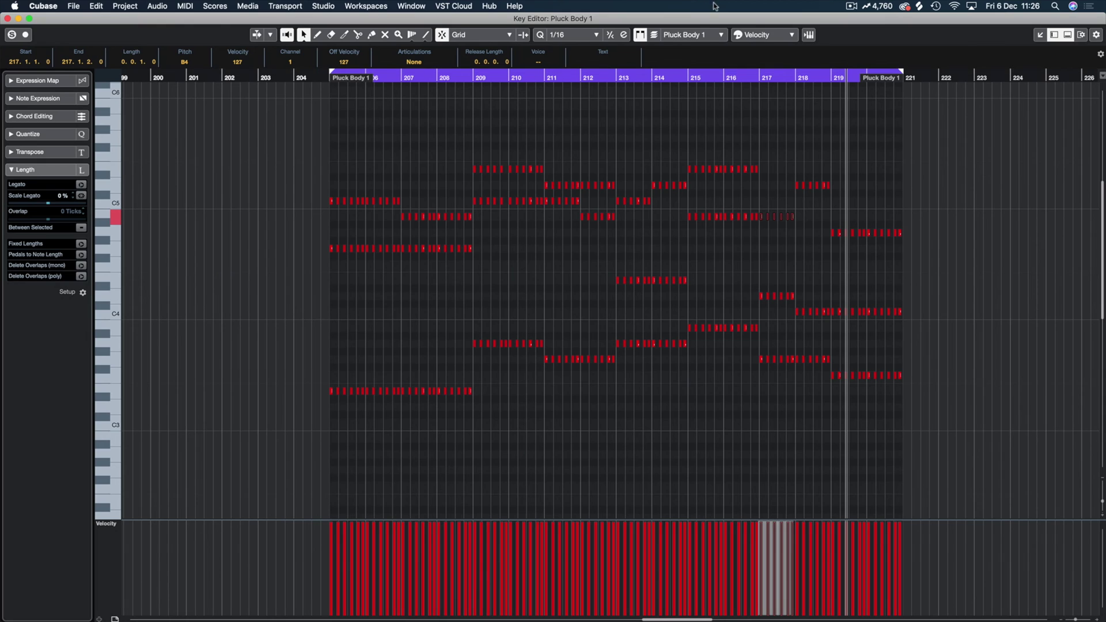
click(758, 78)
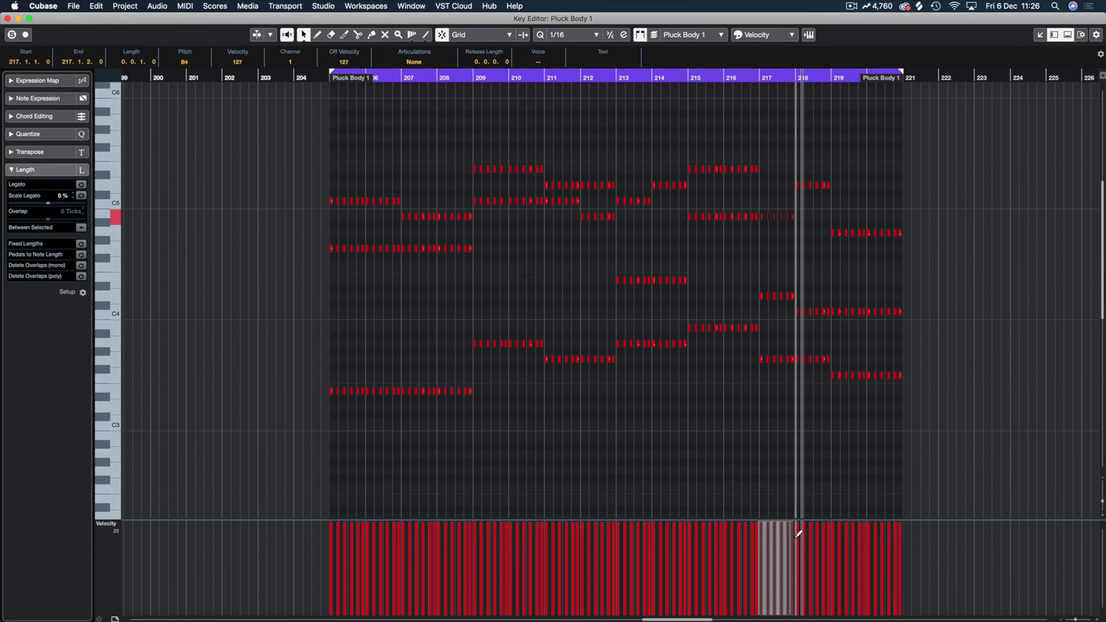
key(super+w)
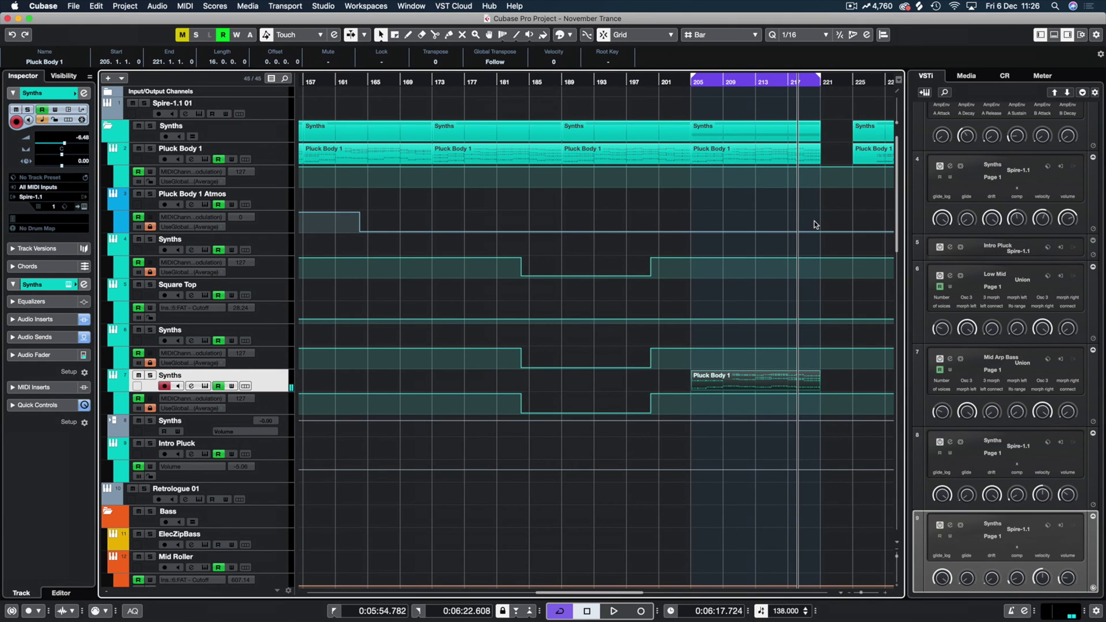
Step: Compare the notes of the Pluck Body 1 and Synths parts at bar 205, viewing them separately and overlaid in the Key Editor
double_click(724, 139)
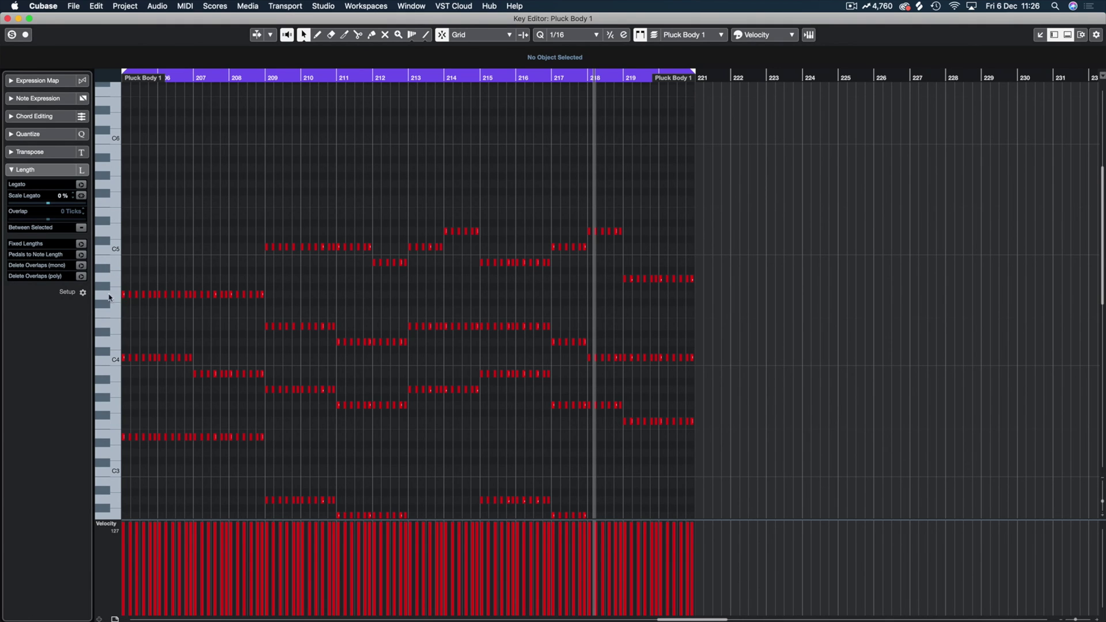
key(Escape)
double_click(739, 383)
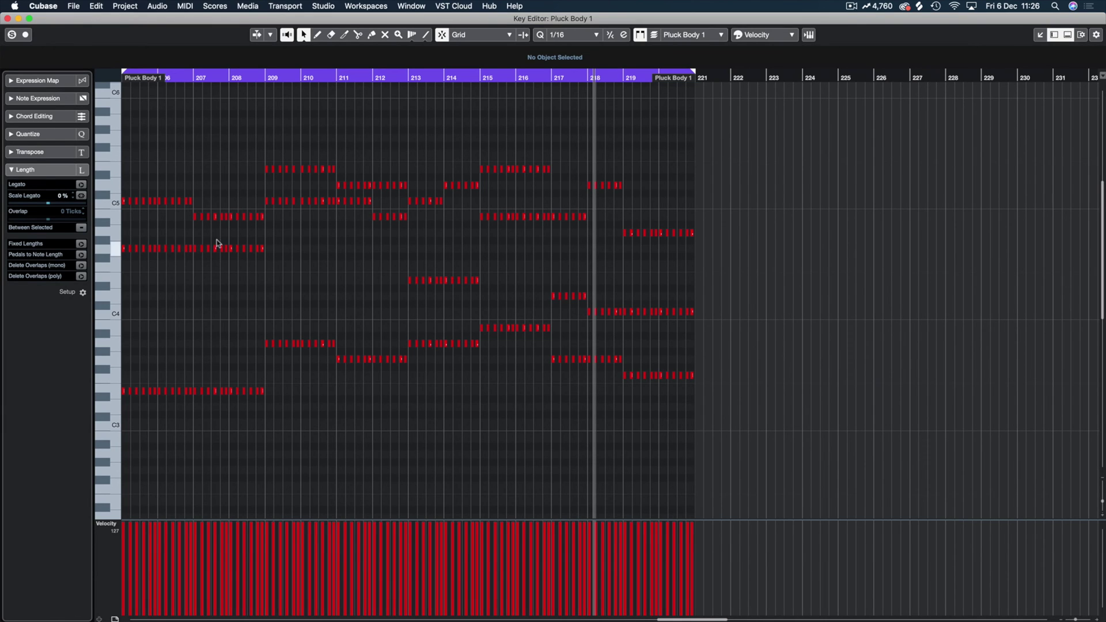
drag(126, 195, 239, 224)
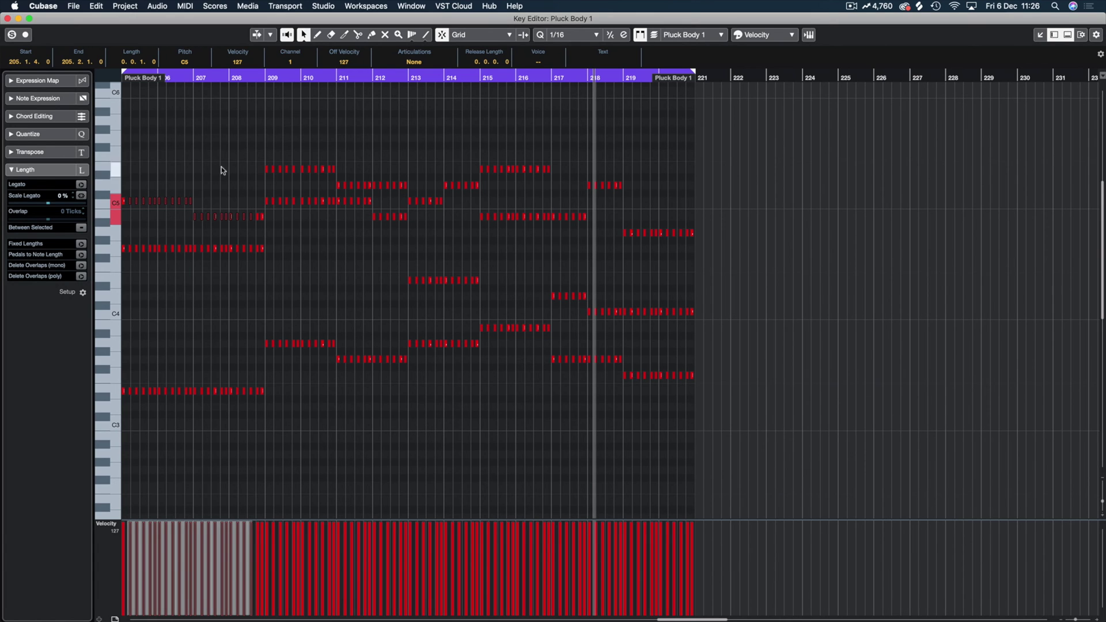
key(Return)
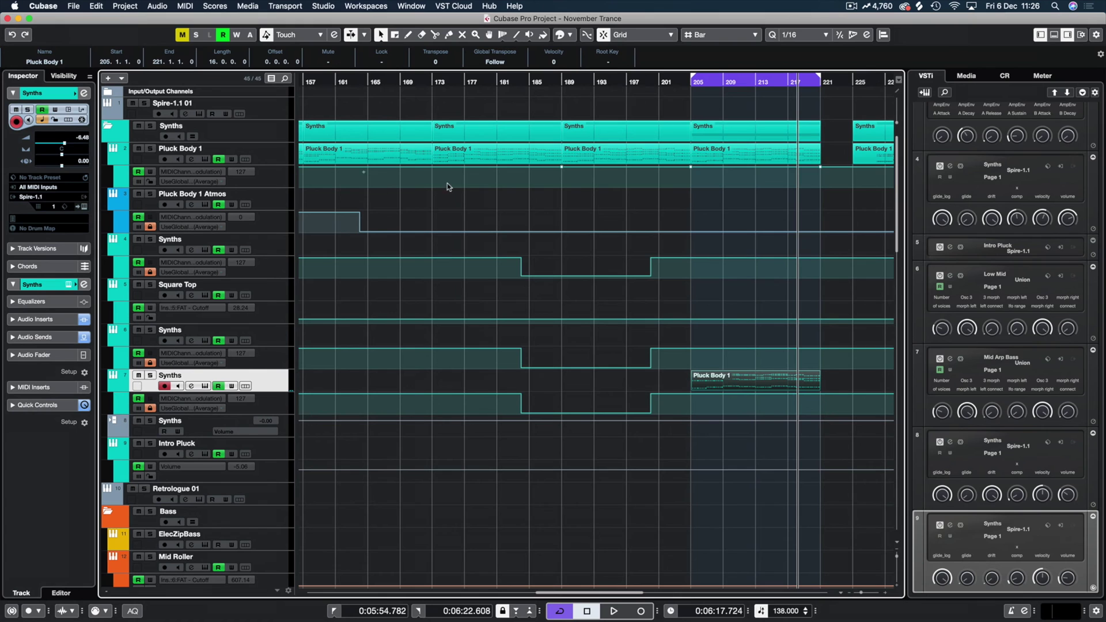
double_click(729, 156)
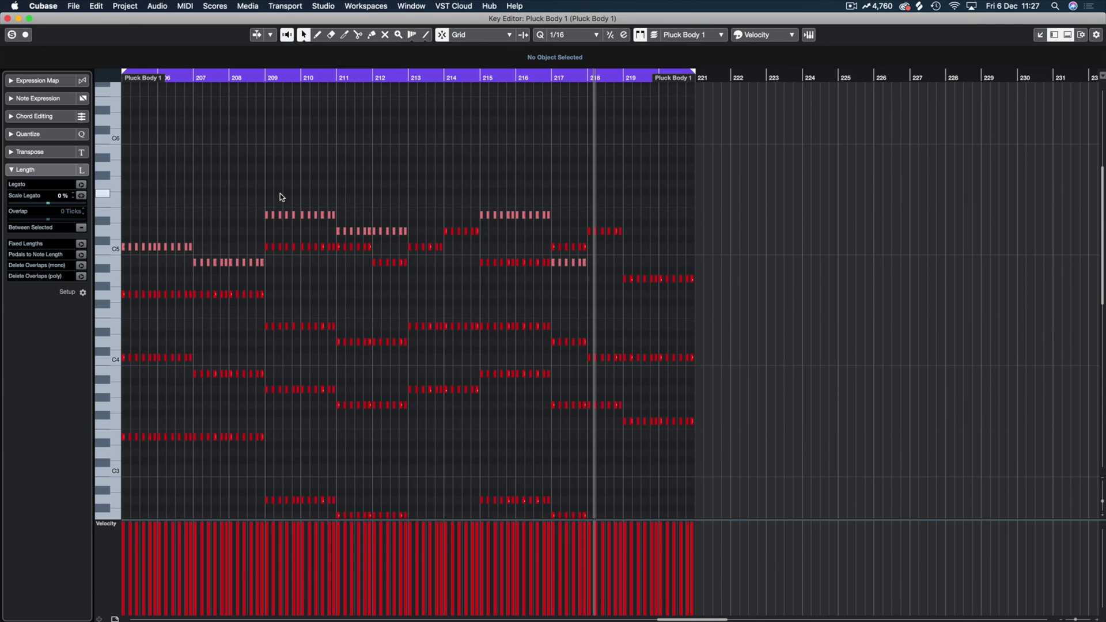
key(Return)
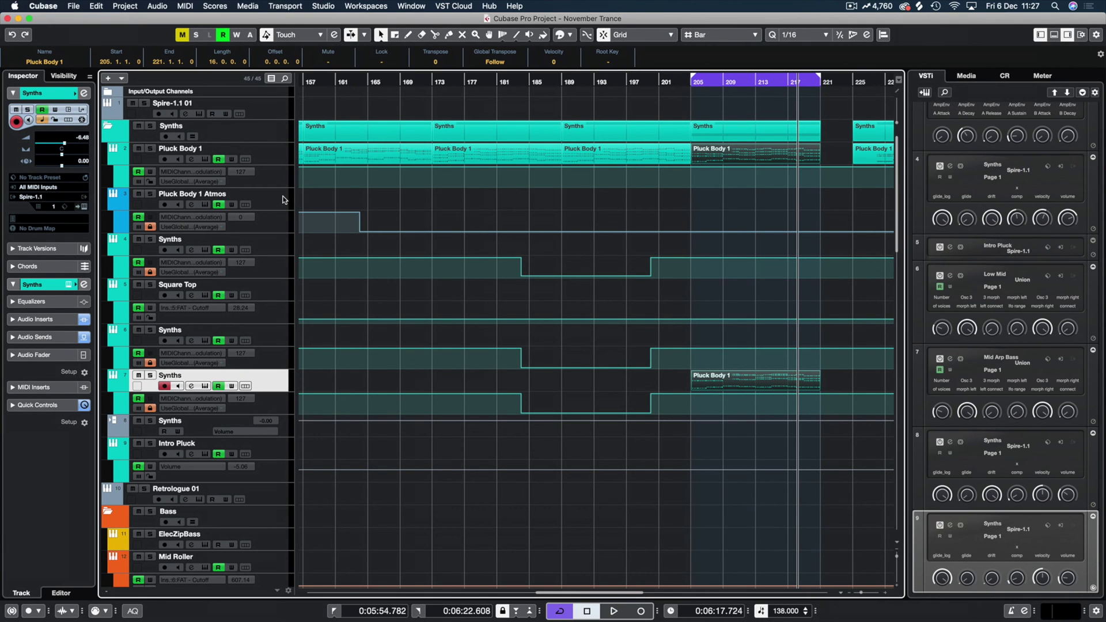
Step: Copy the bar 205 part from the lowest Synths track to the Synths track above Square Top and audition it soloed
key(space)
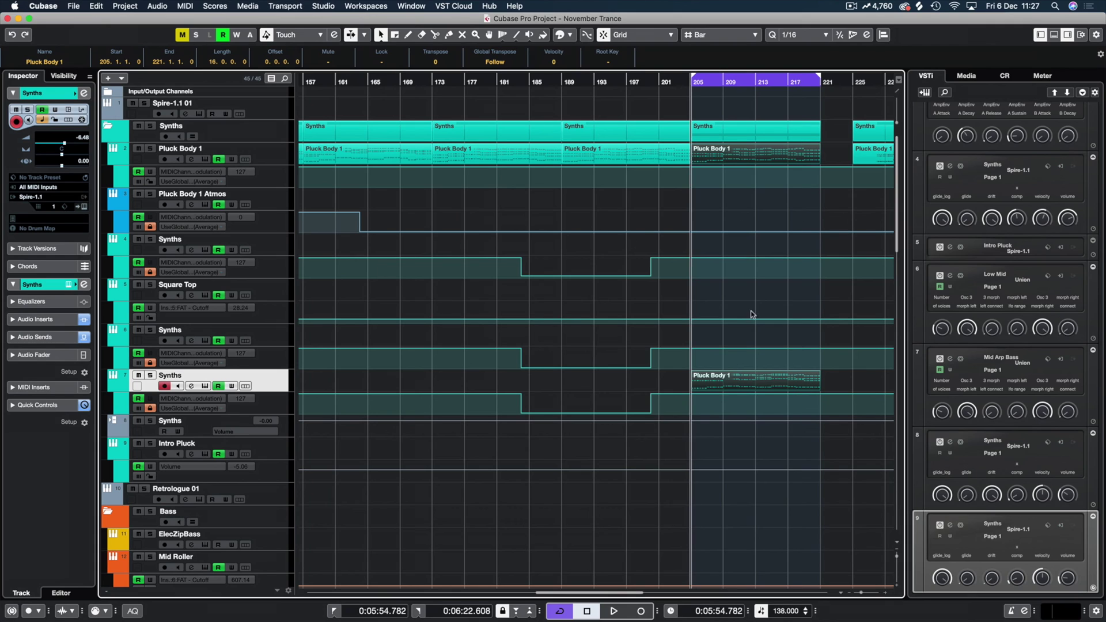
drag(712, 387, 714, 208)
mouse_move(699, 249)
mouse_down()
mouse_move(708, 402)
mouse_move(713, 242)
mouse_up()
key(s)
key(space)
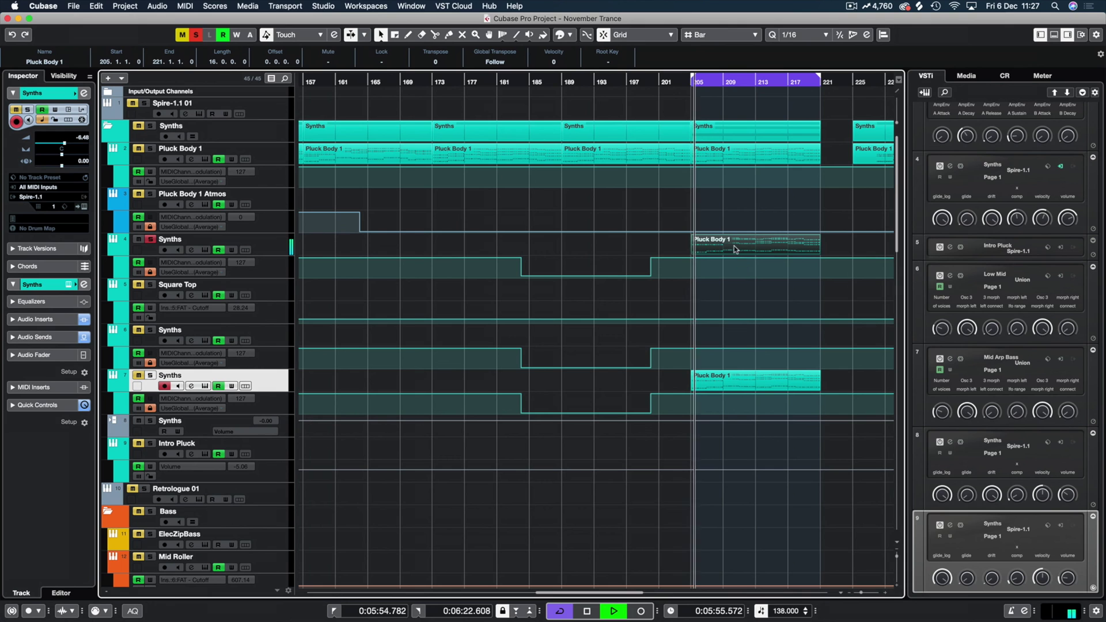
key(space)
Step: Delete the bass line and all other notes below C4 in the copied Synths part
double_click(731, 245)
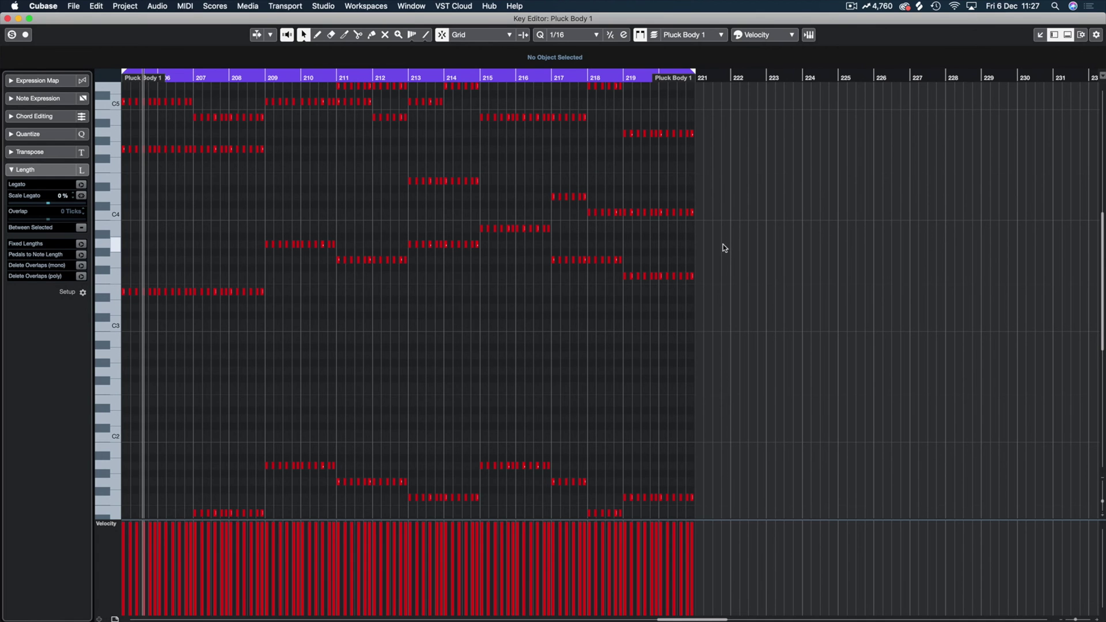
drag(755, 406, 116, 547)
key(Delete)
scroll(698, 321, up, 10)
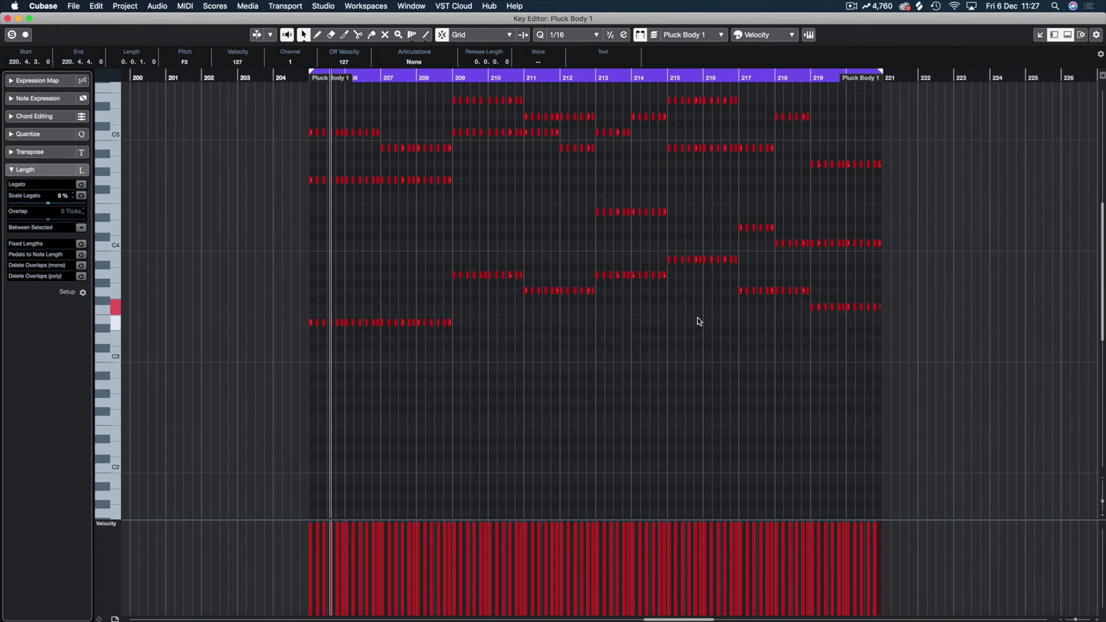
key(space)
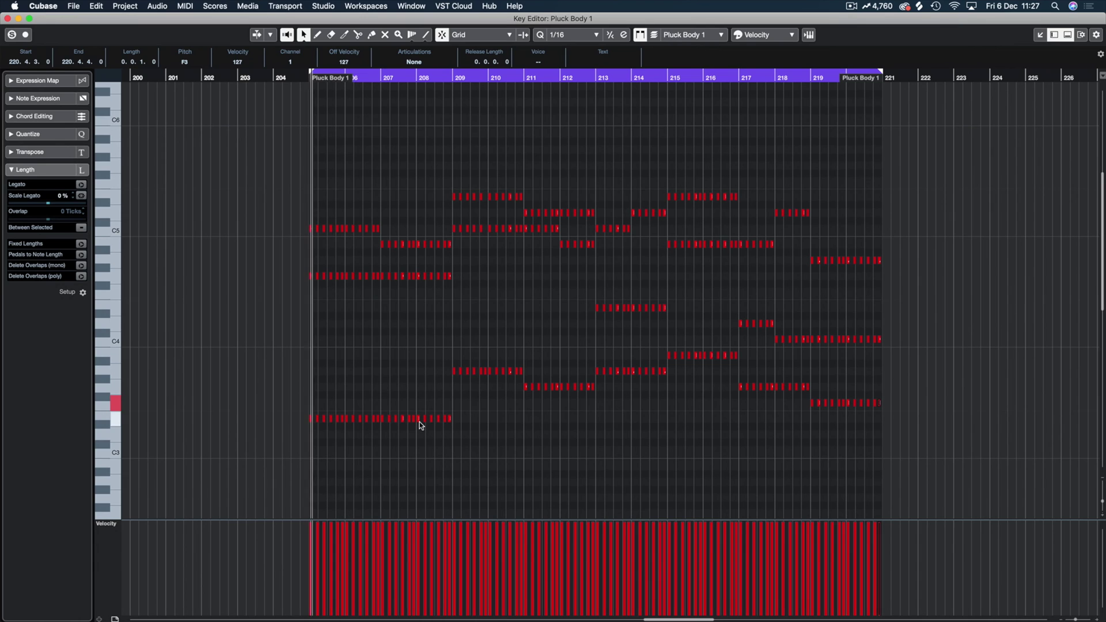
drag(244, 339, 600, 476)
drag(579, 346, 930, 437)
key(Delete)
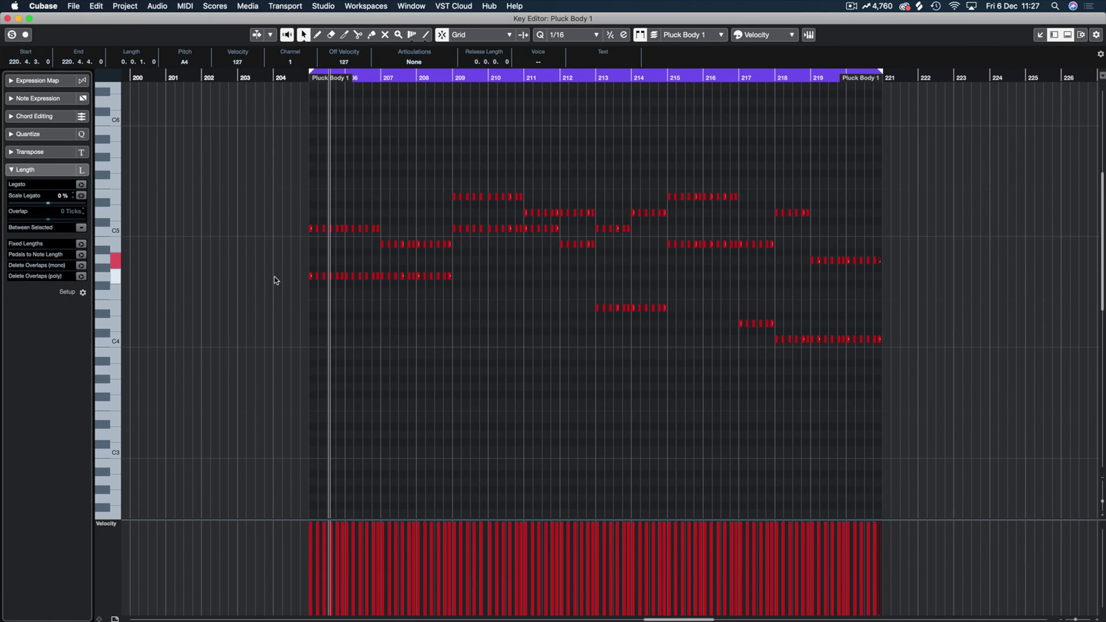
Step: Raise the G4 notes of bars 205–206, C5 of 209–210, B4 of 212 and 215–216, and C4 of 218–220 by one octave
drag(275, 274, 380, 282)
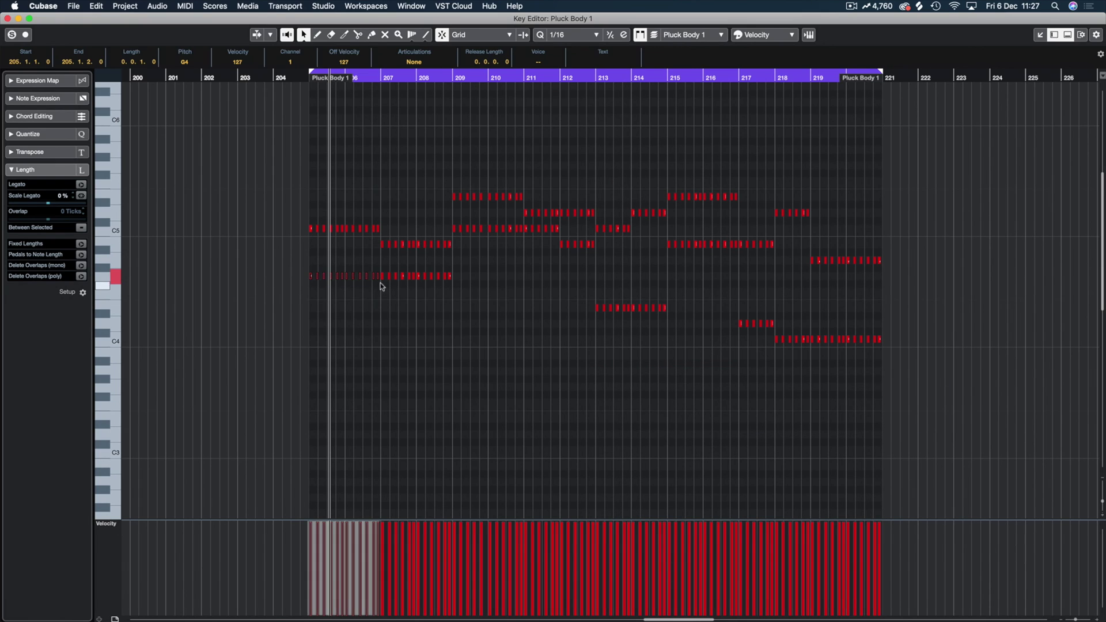
drag(447, 222, 735, 242)
drag(770, 336, 897, 345)
key(shift+Up)
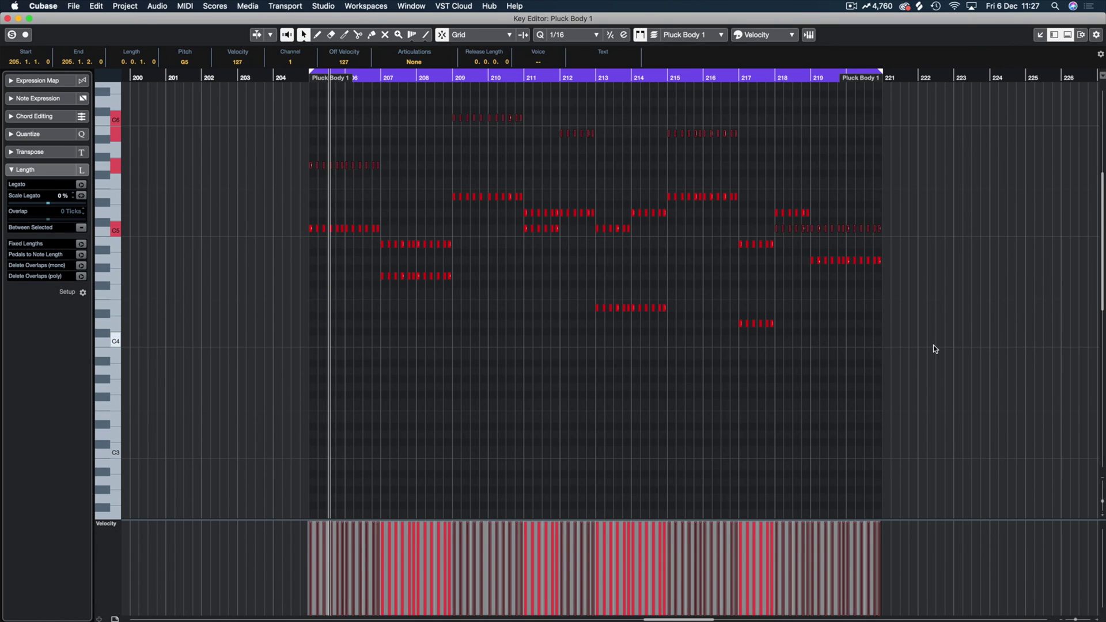
Step: Lower all notes of the copied Synths part by one octave and close the Key Editor
key(super+a)
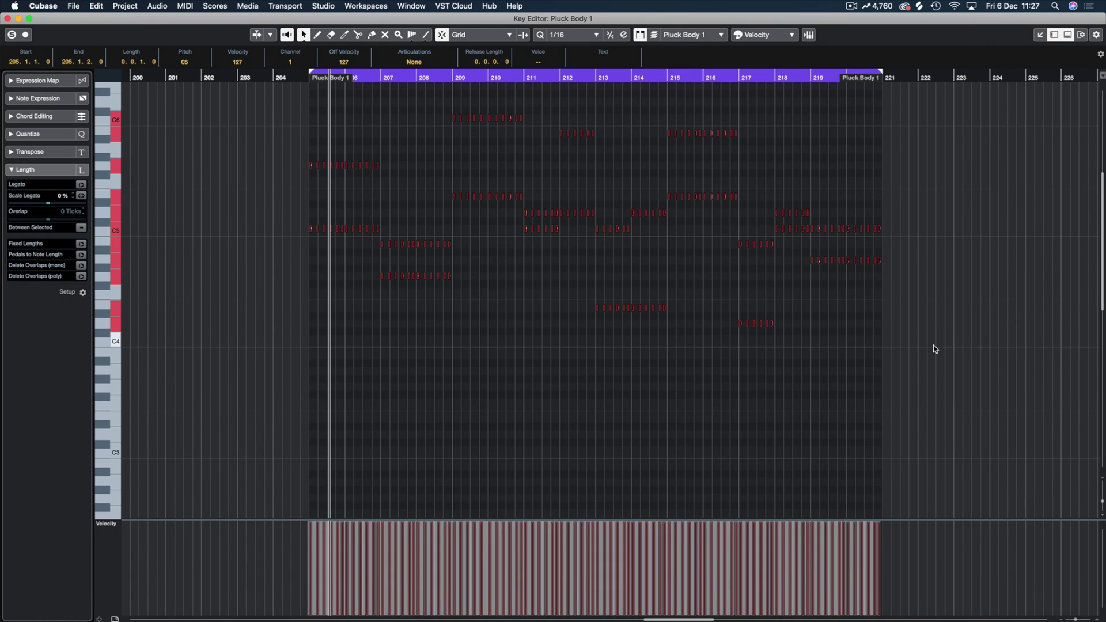
key(shift+Down)
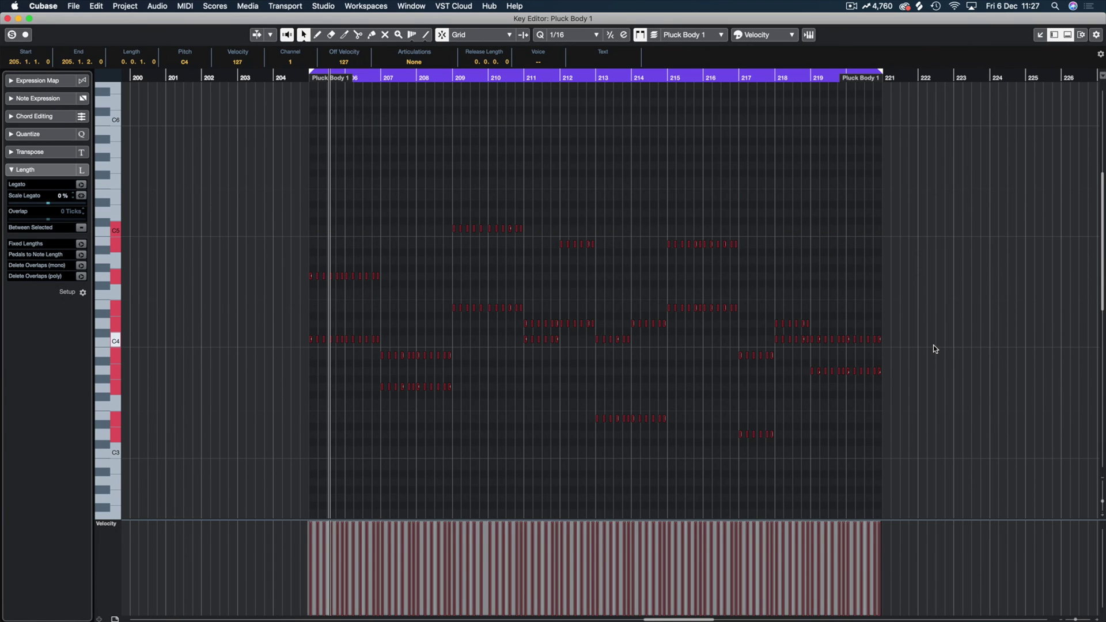
key(Return)
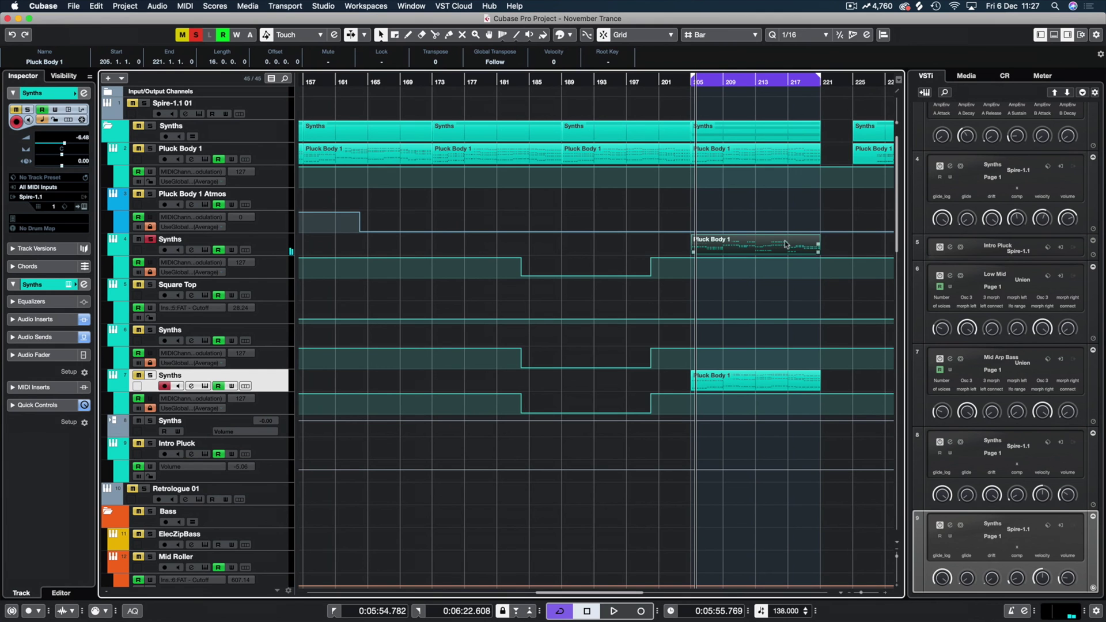
Step: Compare the notes of both Synths parts at bar 205 by viewing them overlaid in the Key Editor
drag(750, 212, 755, 382)
key(Return)
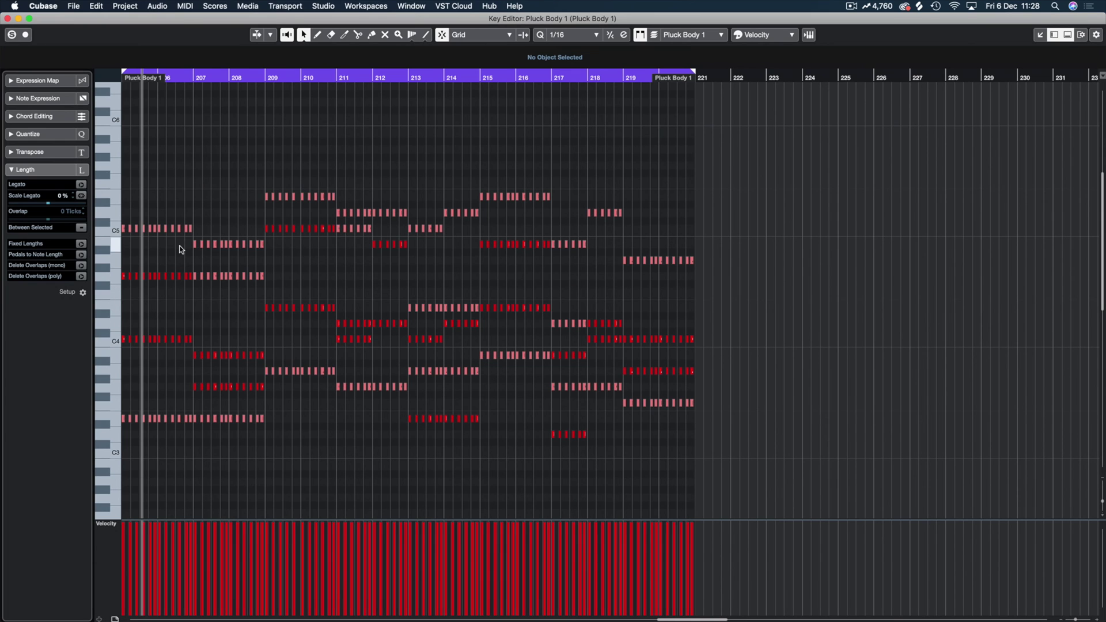
key(Return)
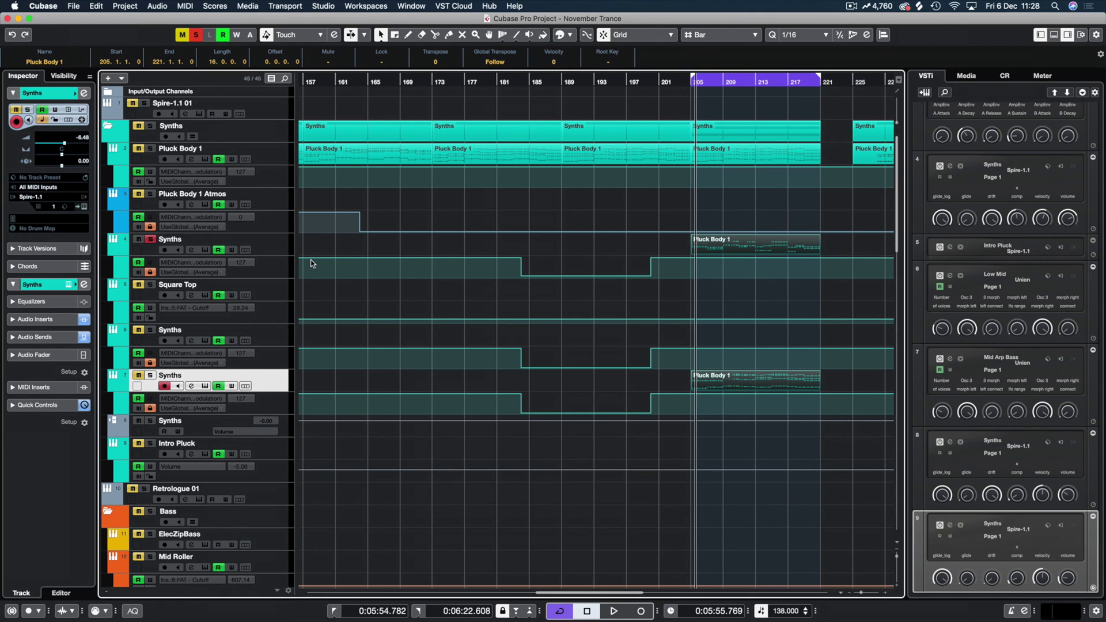
Step: Play the soloed Synths copy from bar 205 with nothing selected, and open the Pluck Body 1 parts together in the Key Editor
click(659, 219)
key(space)
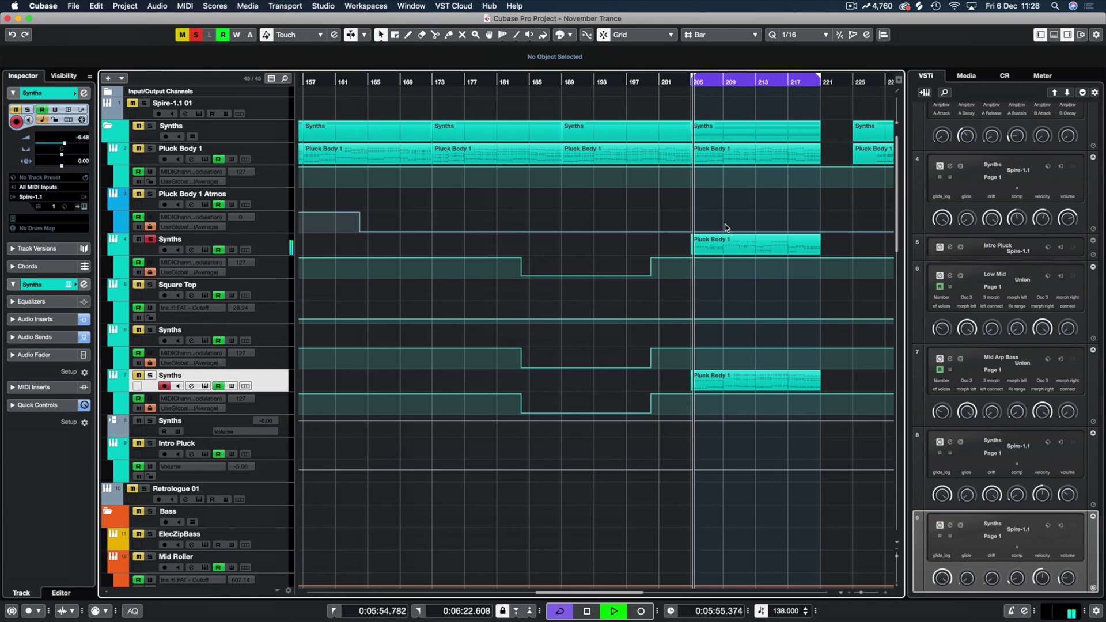
key(Return)
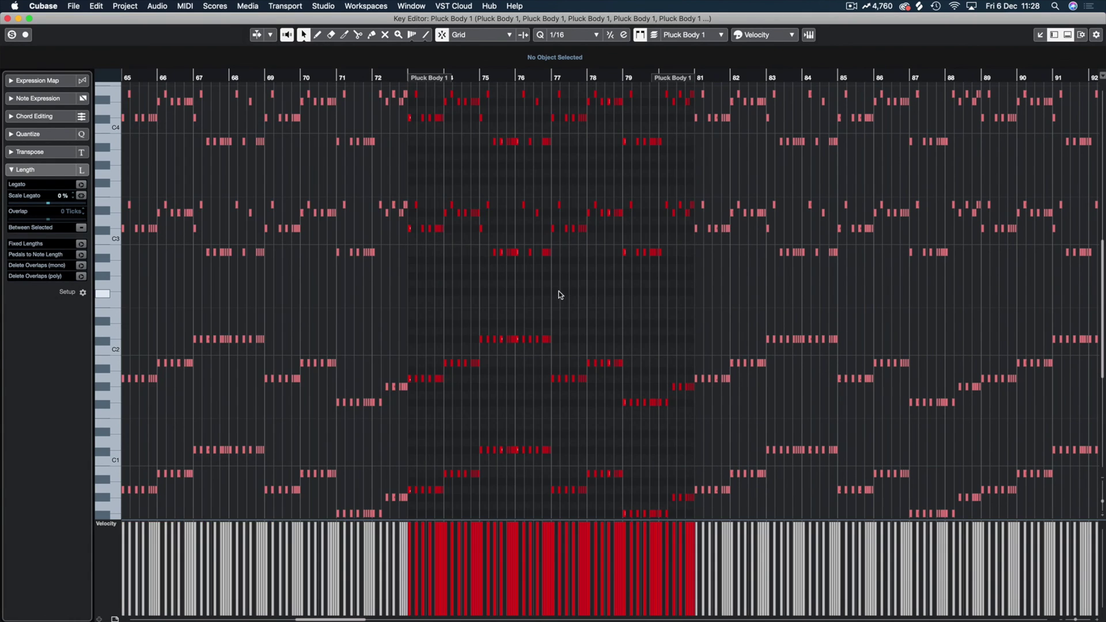
Step: Review the notes of the Synths part directly below Pluck Body 1 Atmos on their own in the Key Editor
key(Return)
click(734, 245)
key(Return)
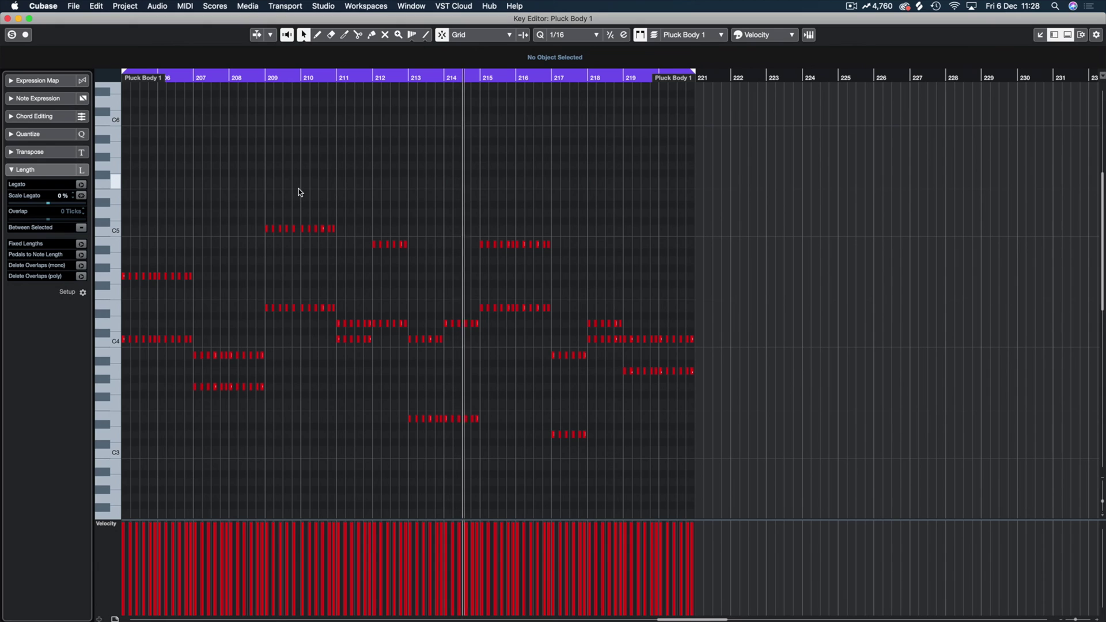
key(Escape)
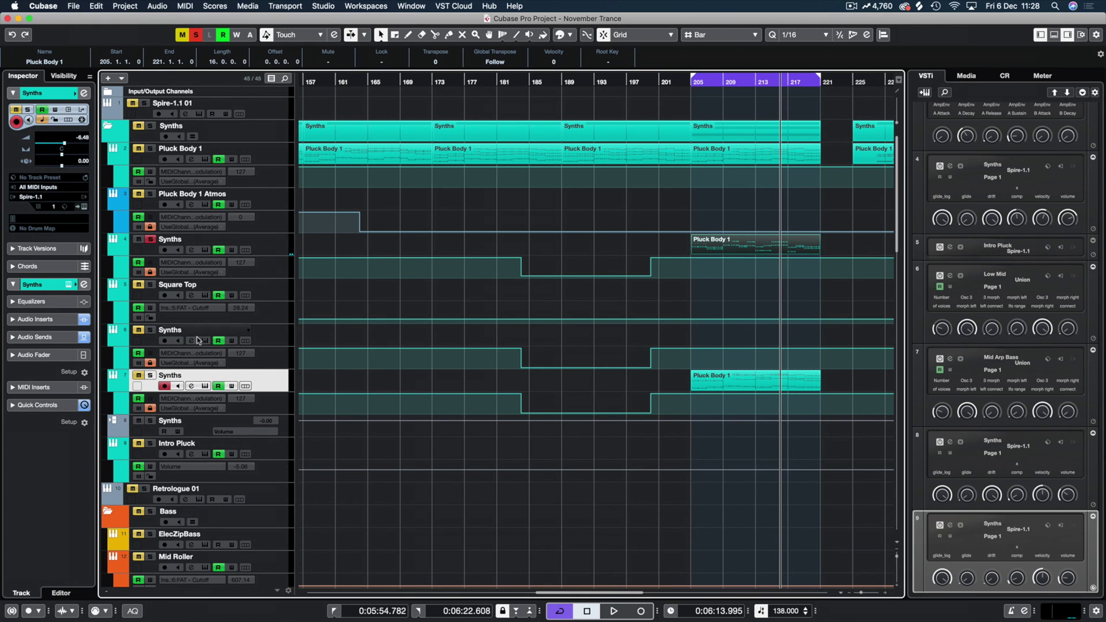
Step: Play the soloed Pluck Body 1 and two Synths tracks together from bar 205, and review the first Synths part in the Key Editor
click(150, 375)
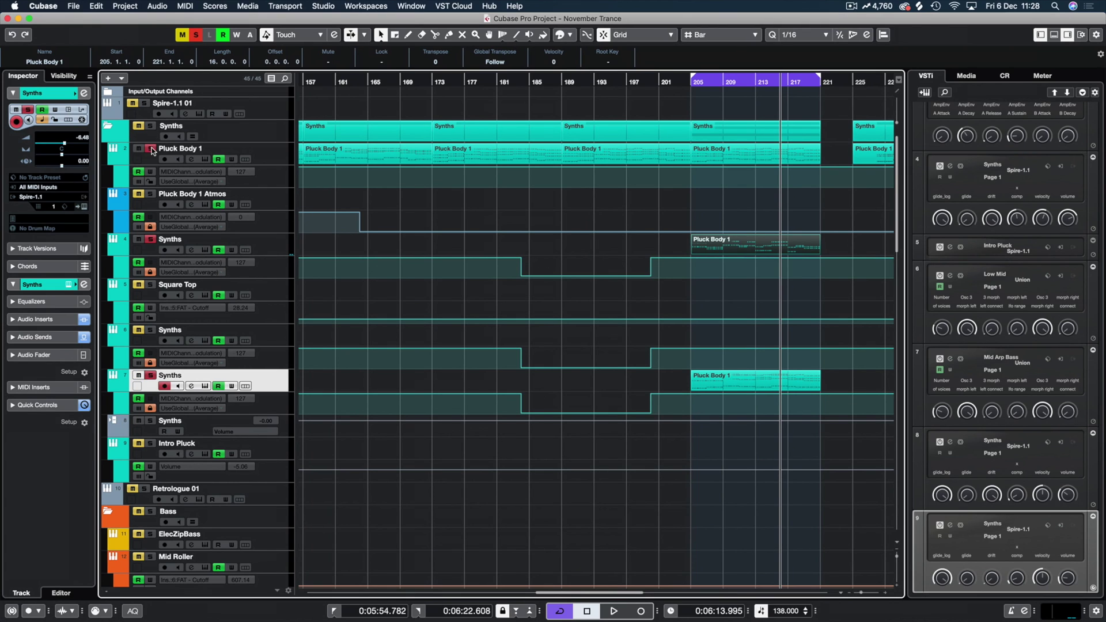
key(space)
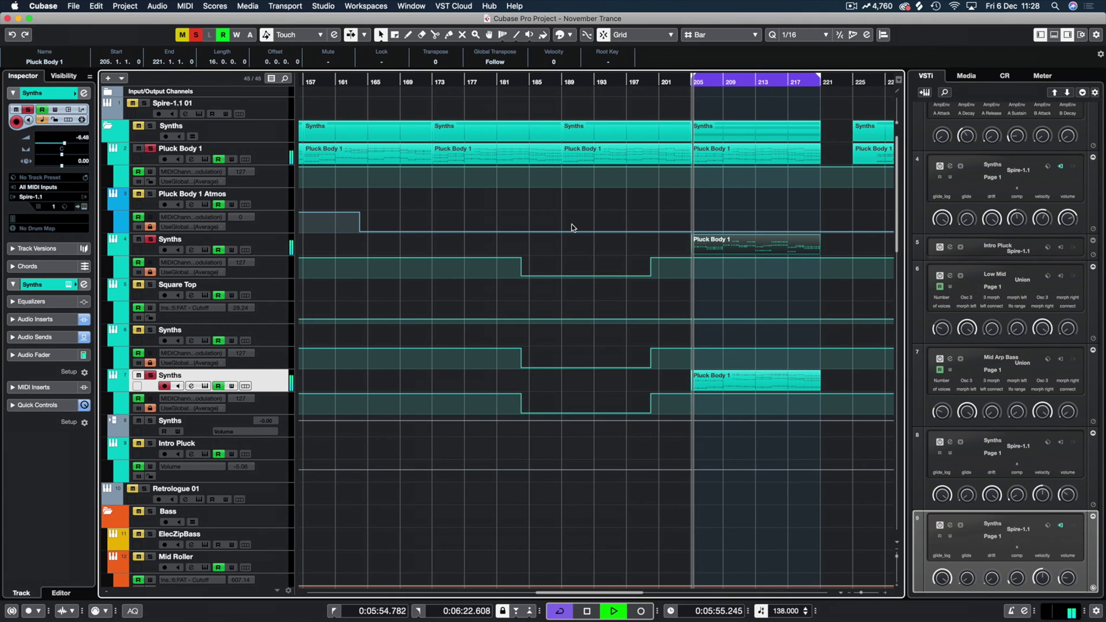
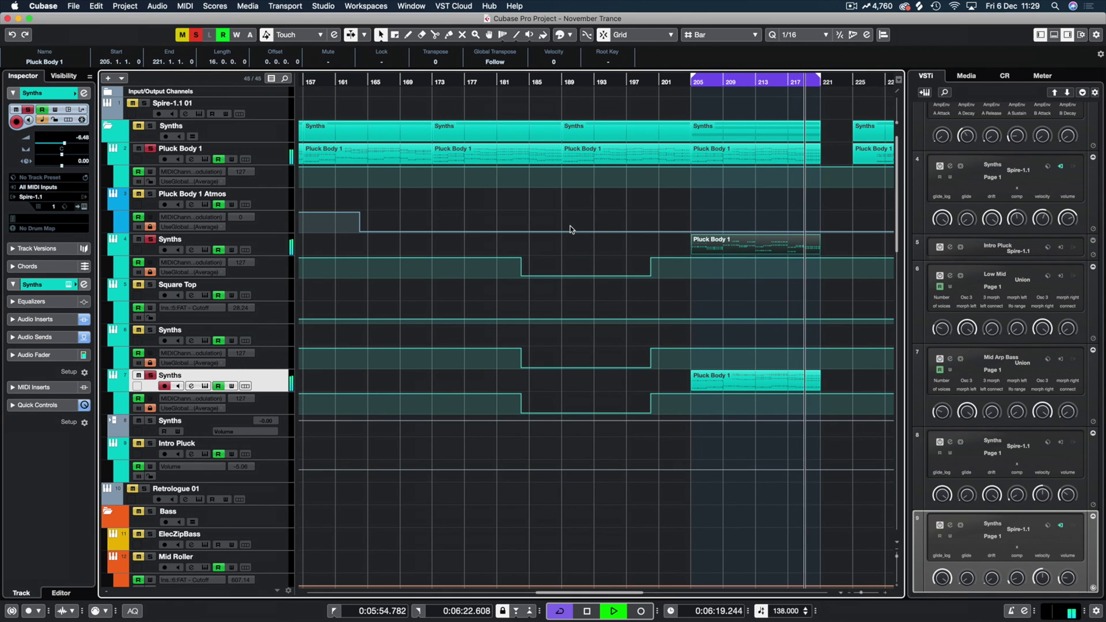
key(space)
click(730, 249)
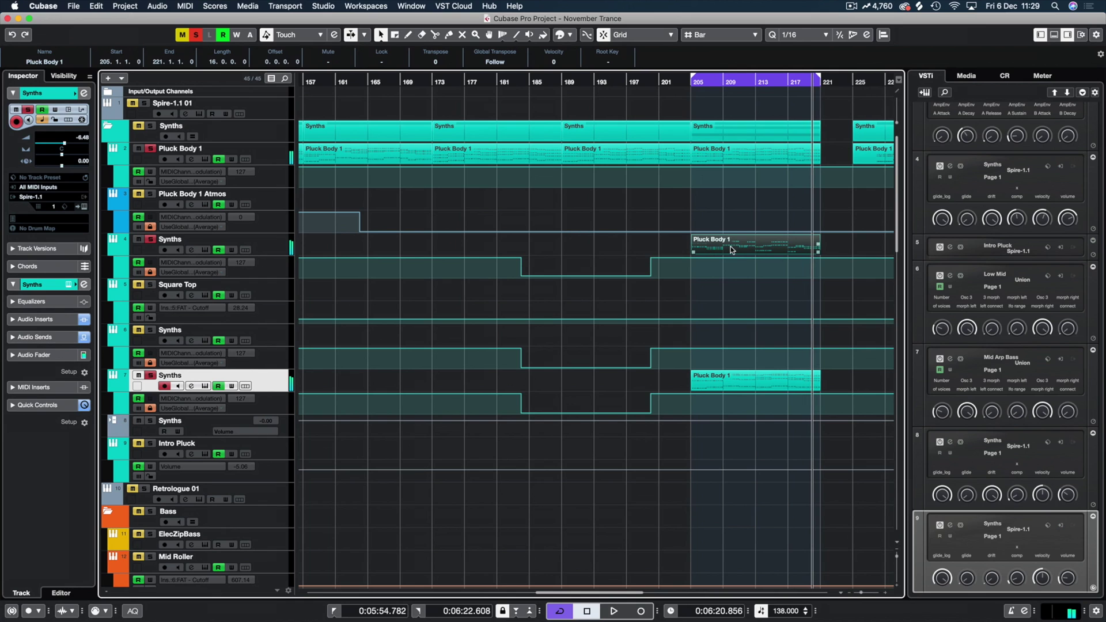
double_click(731, 249)
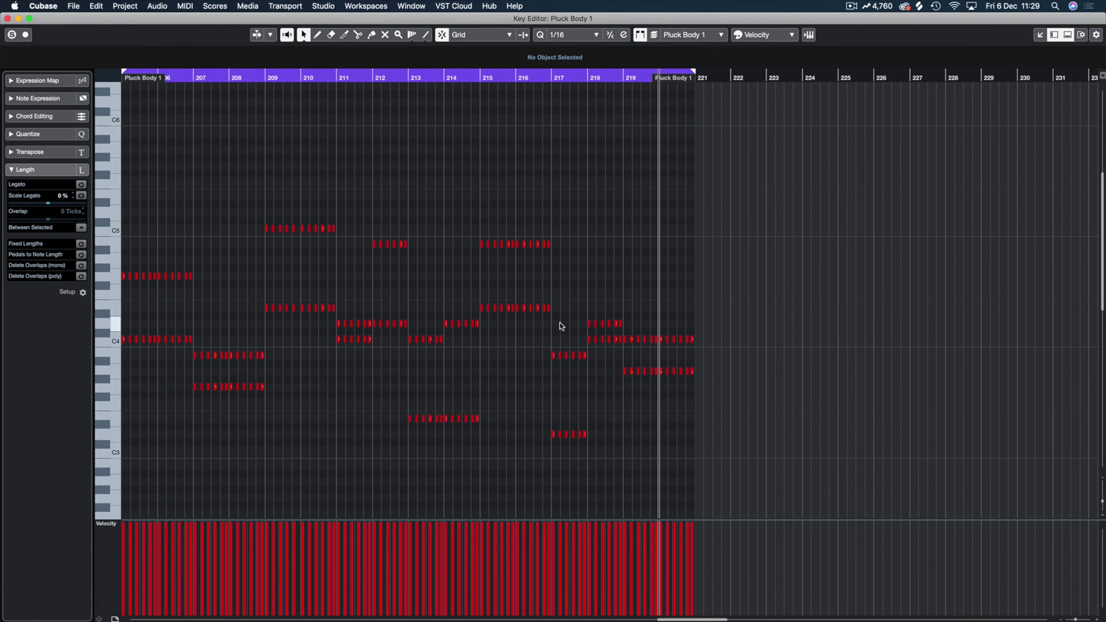
key(Return)
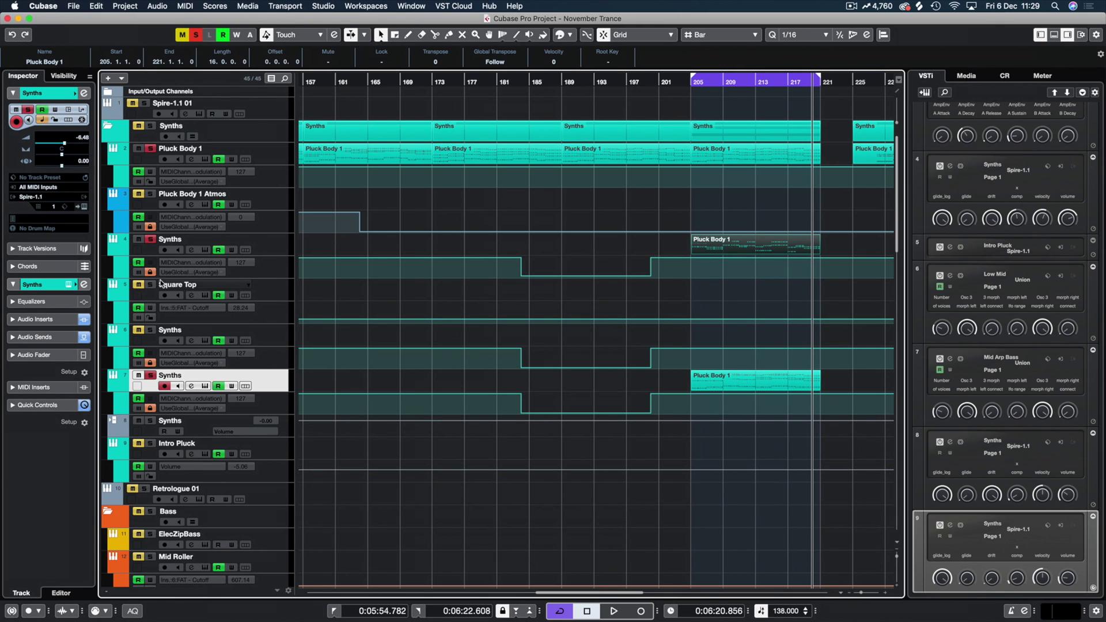
Step: Solo the Square Top track and raise its cutoff automation to 20000 between bars 205 and 221
click(275, 288)
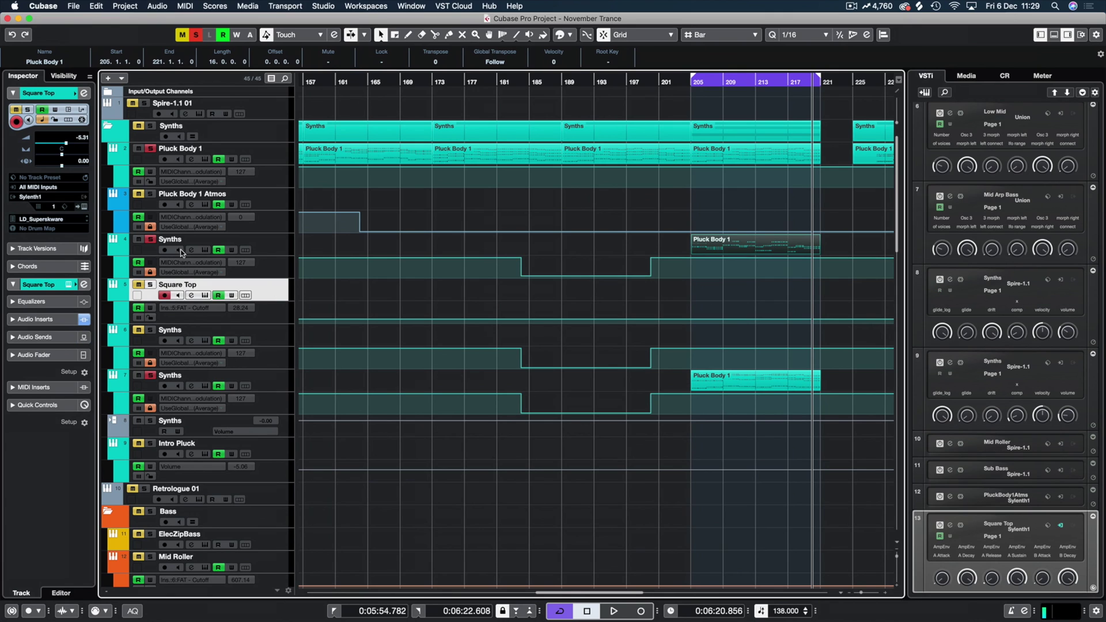
click(150, 285)
drag(691, 314, 821, 315)
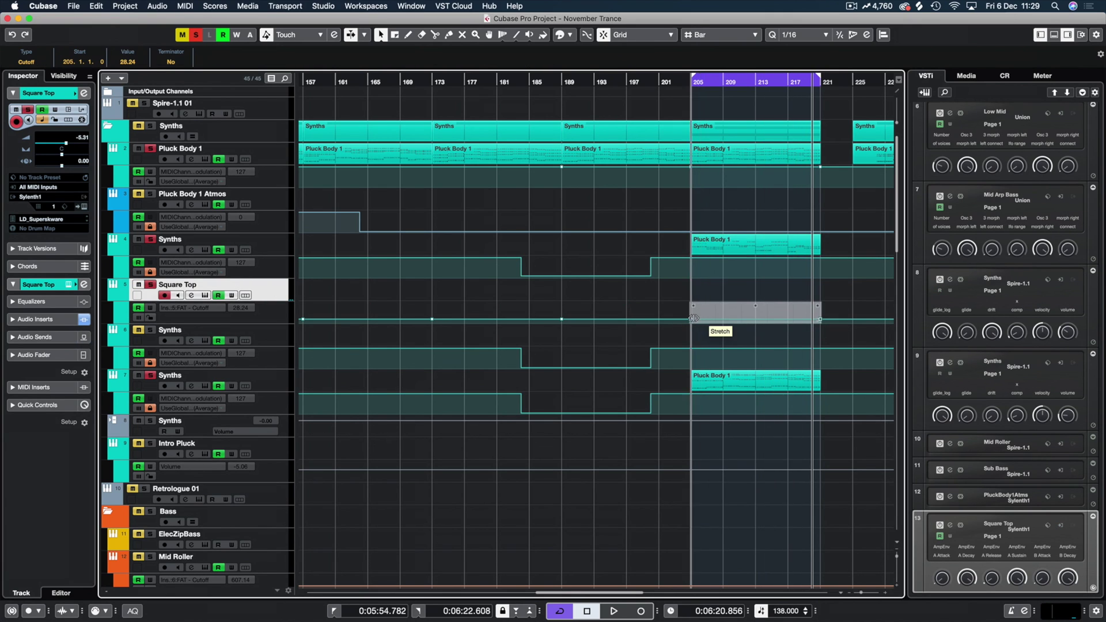
drag(755, 303, 743, 288)
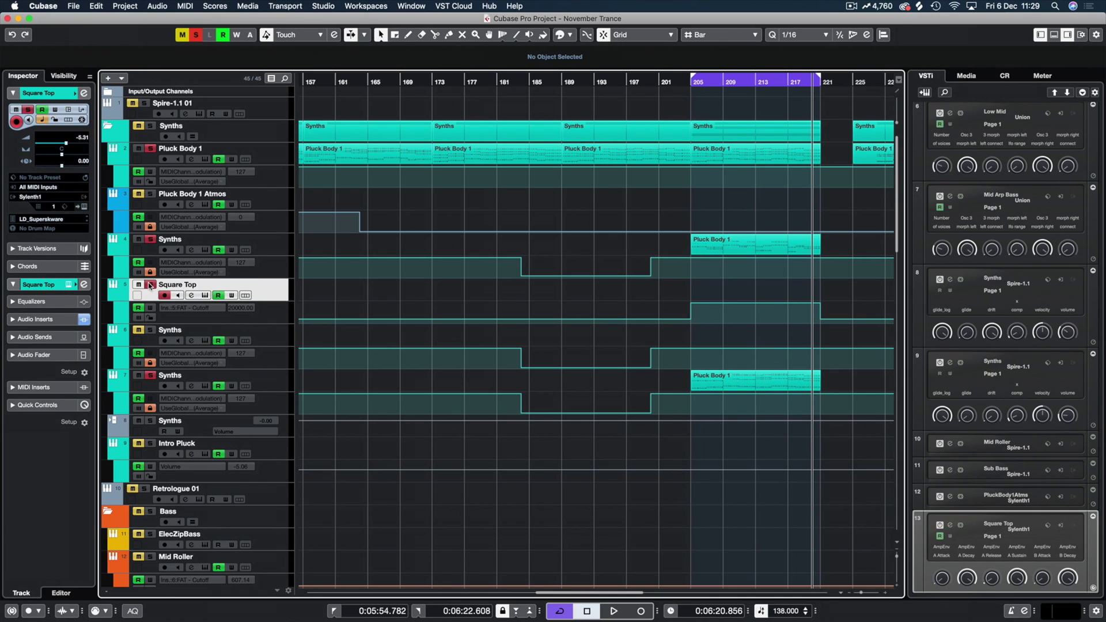
Step: Copy the Pluck Body 1 part at bar 205 to the empty Synths track below Square Top and audition it with the soloed layers
click(281, 338)
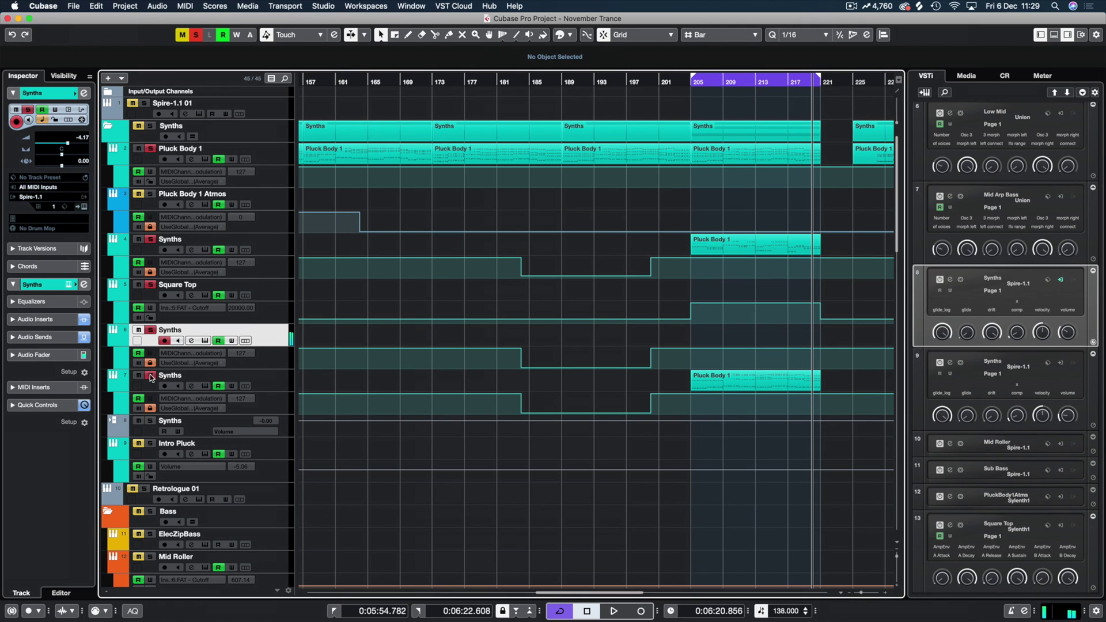
click(150, 285)
drag(717, 156, 713, 334)
double_click(712, 334)
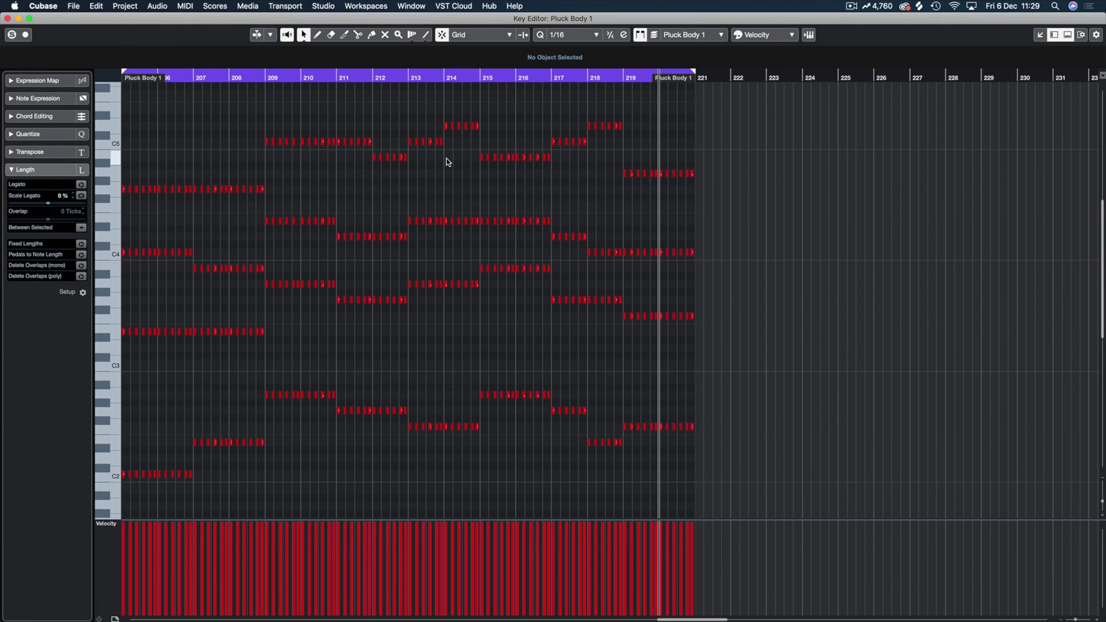
key(space)
key(Return)
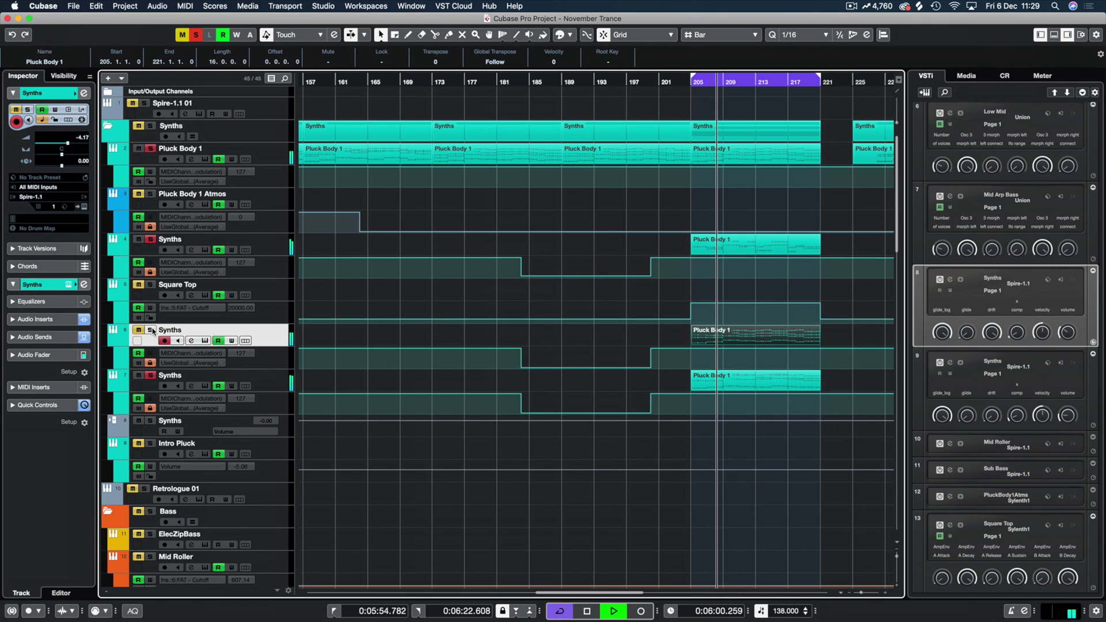
key(space)
Step: Lower the bass-line notes of the copied Synths part by one octave in the Key Editor
double_click(736, 341)
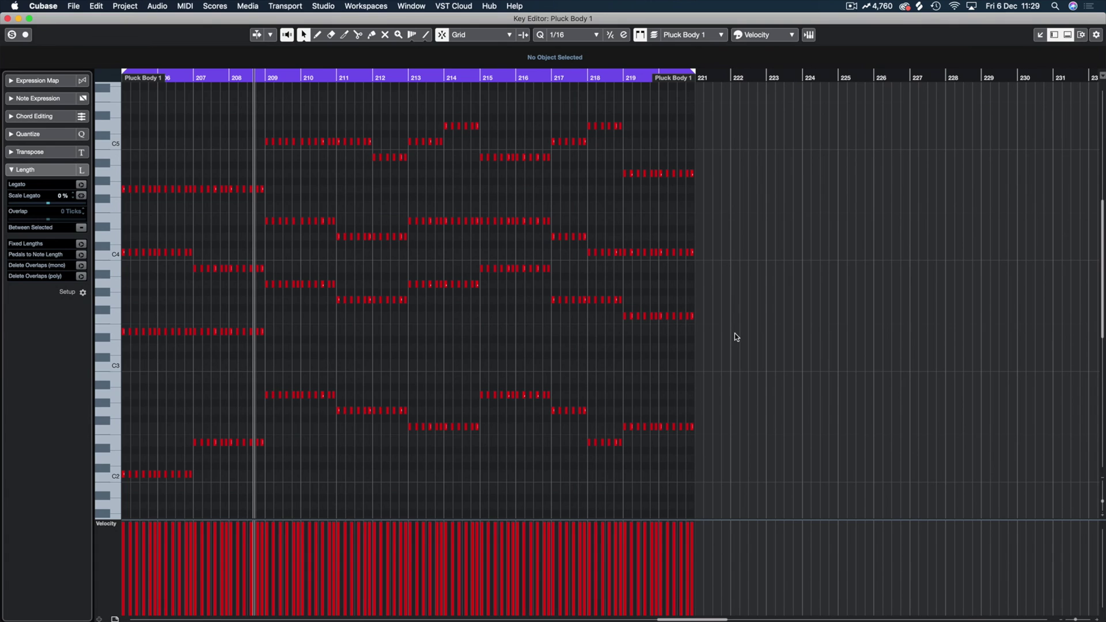
drag(797, 344, 102, 512)
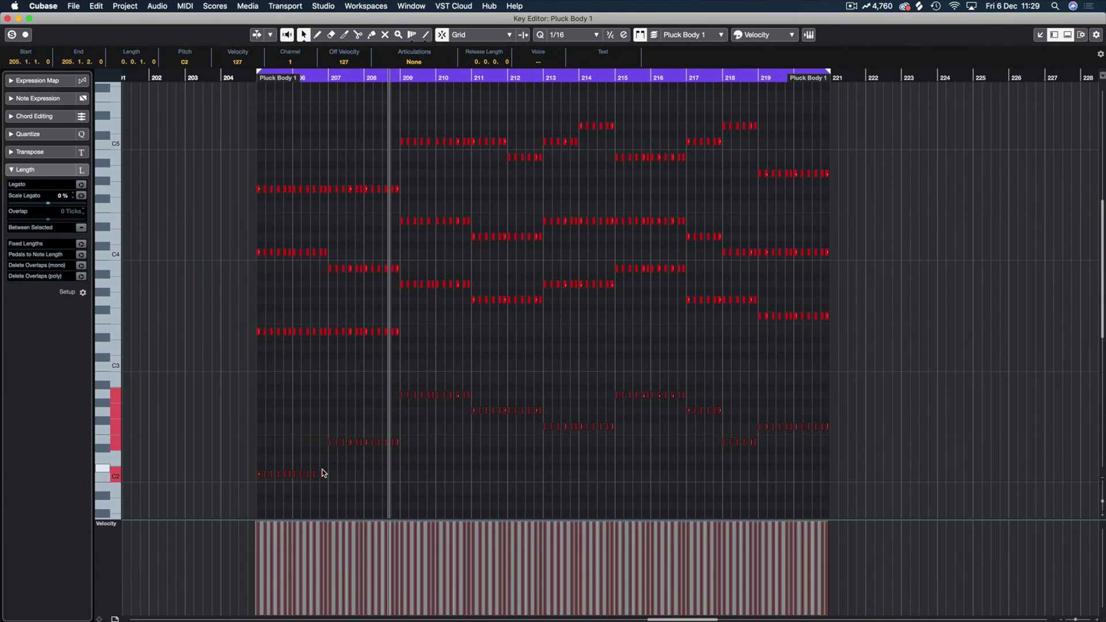
key(shift+Down)
key(Return)
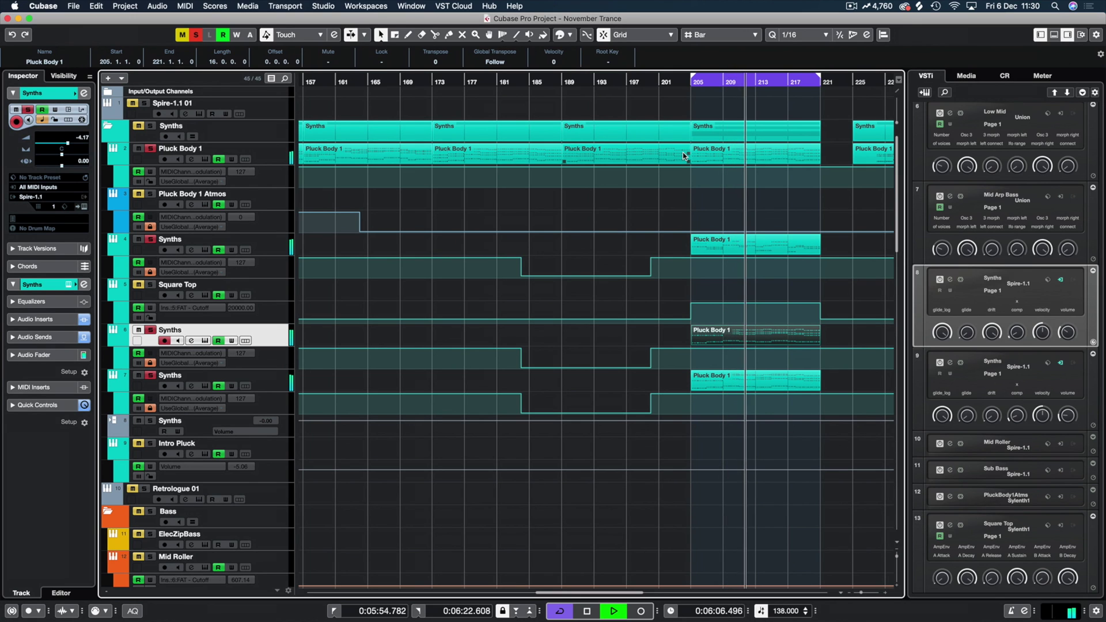
Step: Stop playback of the layered Synths parts and save the project
click(720, 239)
key(space)
key(super+s)
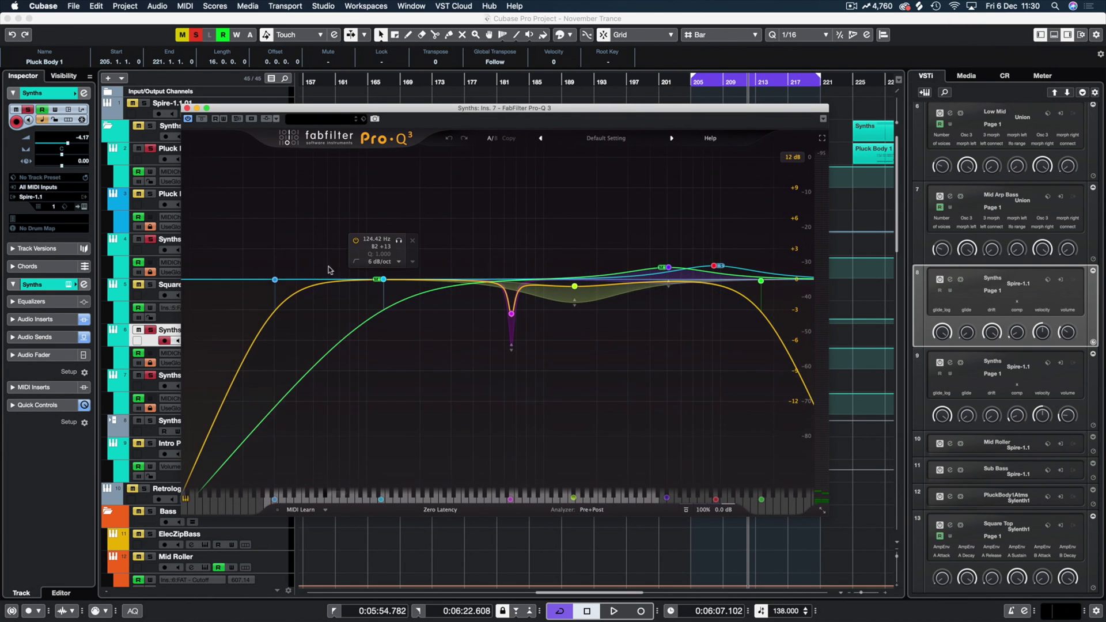
Step: Set the low cut in the Synths track's FabFilter Pro-Q 3 to 30.351 Hz, Q 0.992 and 18 dB/oct, and clear all solos
scroll(288, 262, up, 1)
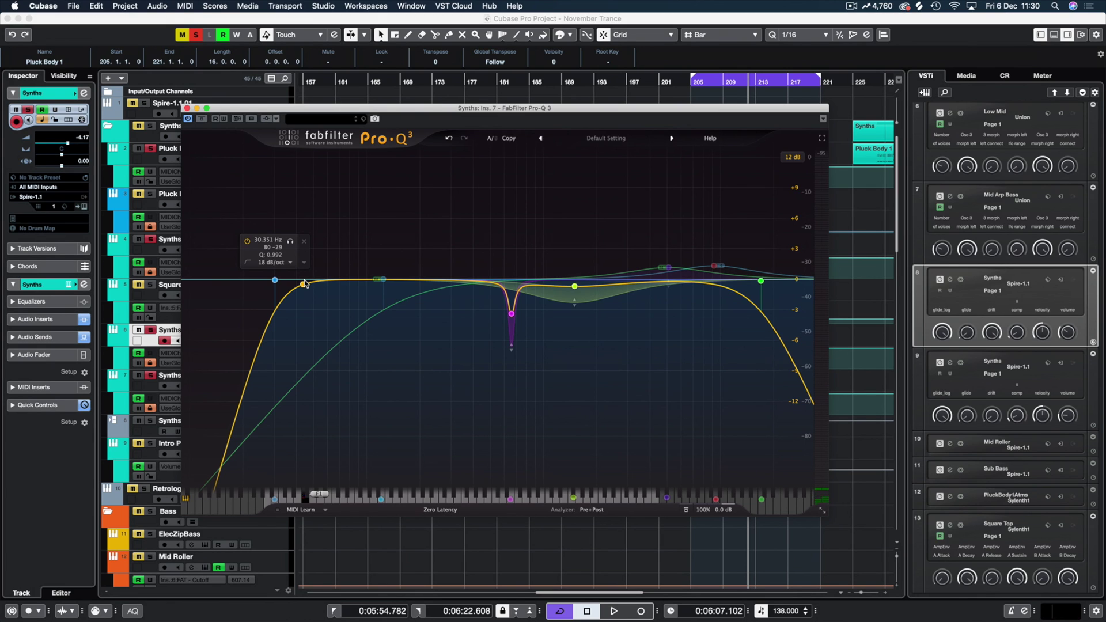
click(383, 279)
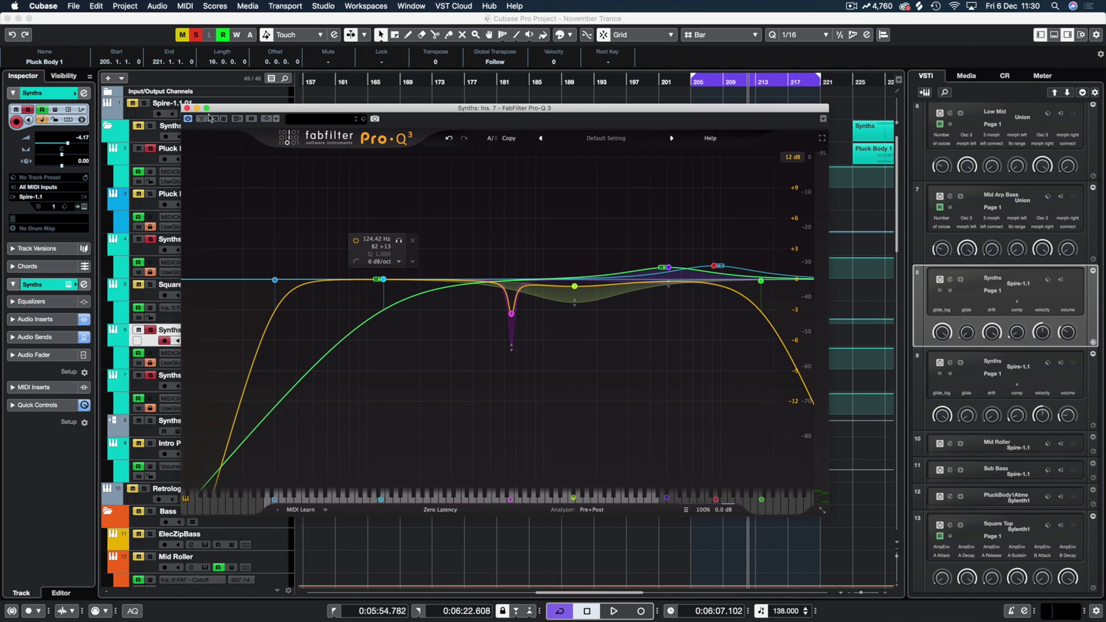
click(186, 109)
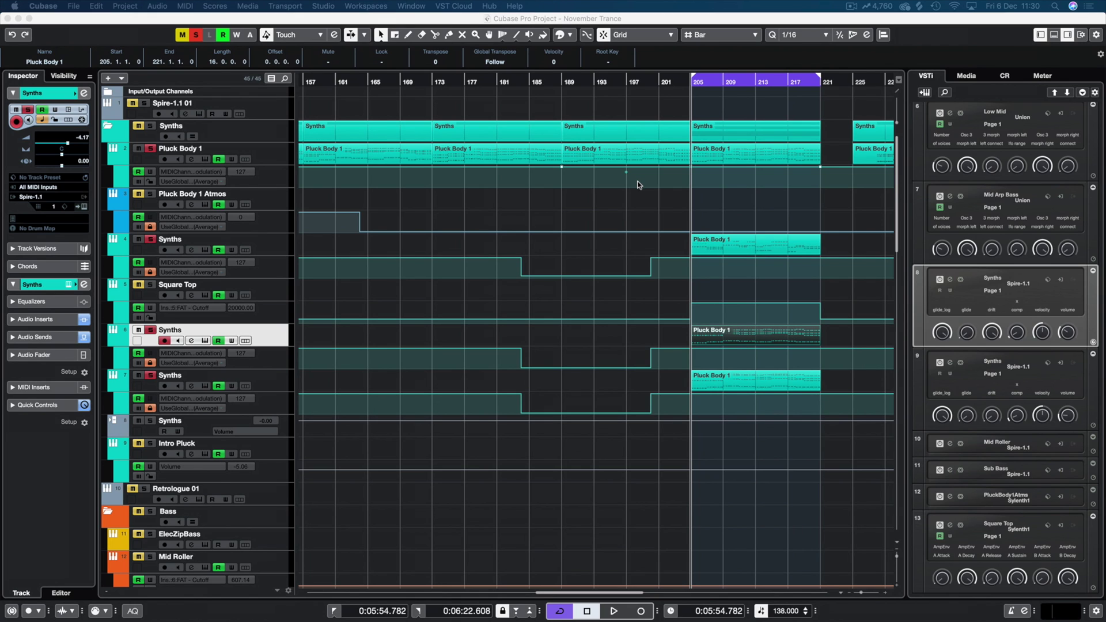
click(195, 35)
Step: Play the Pluck Body 1 part from bar 141 while viewing its notes enlarged in the Key Editor
scroll(604, 197, left, 5)
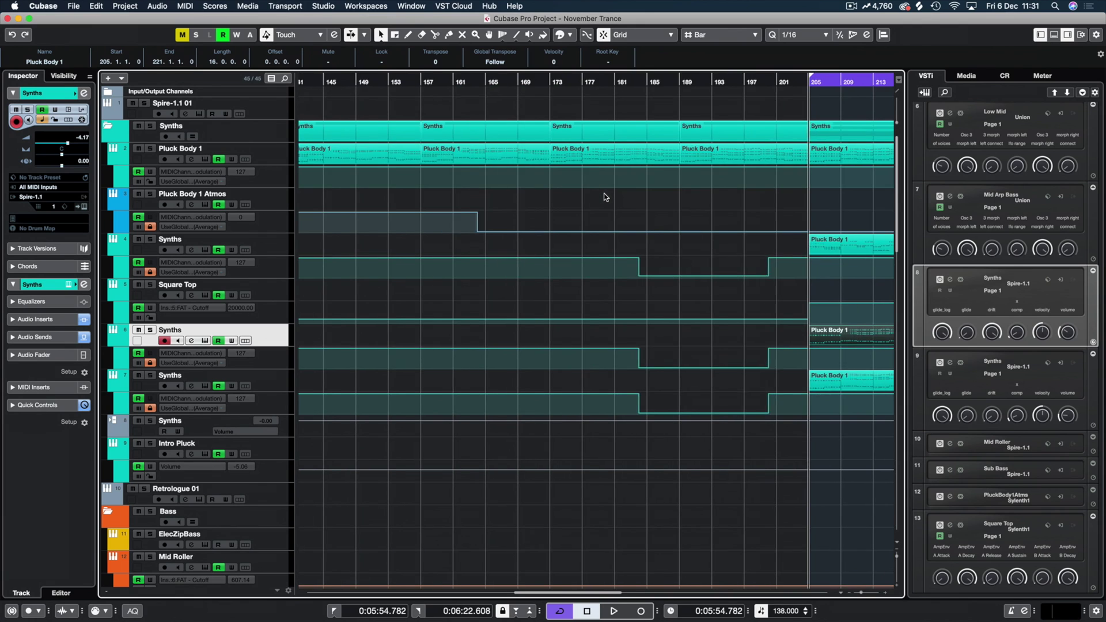
scroll(605, 197, left, 4)
click(431, 82)
click(460, 148)
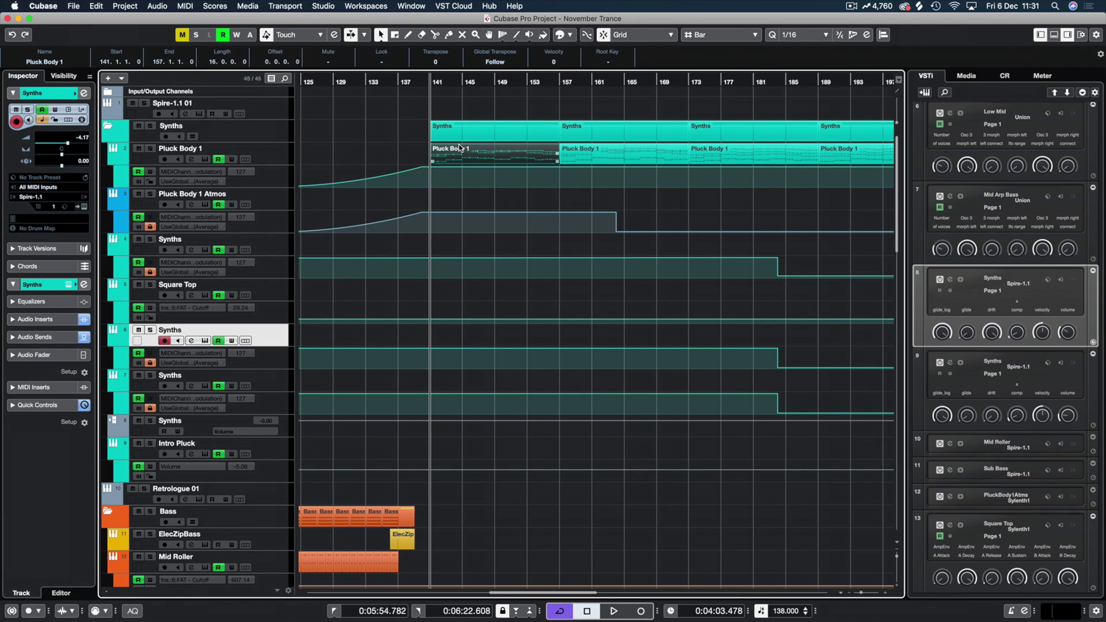
double_click(459, 148)
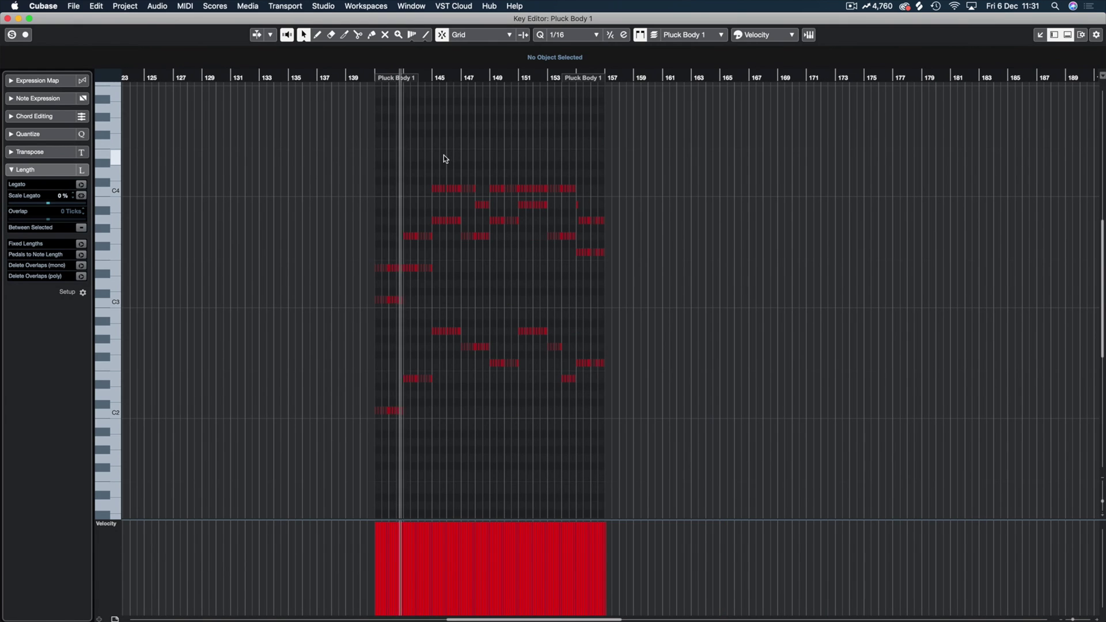
key(h)
key(h)
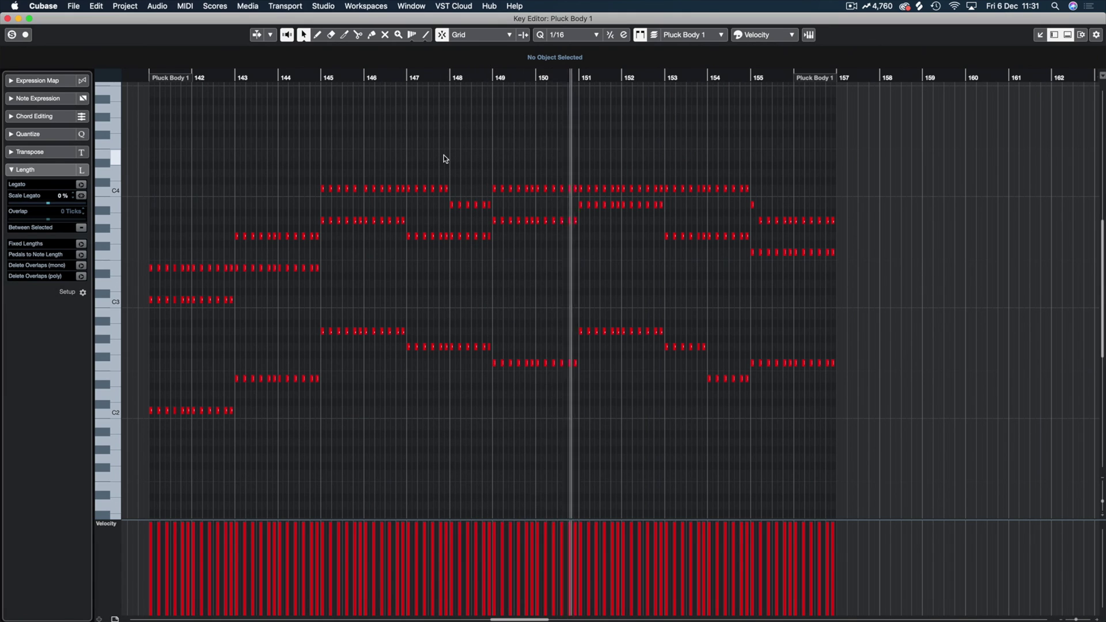
key(Return)
Step: Play the Pluck Body 1 part at bar 205 from its start together with the layered Synths parts
scroll(714, 162, right, 5)
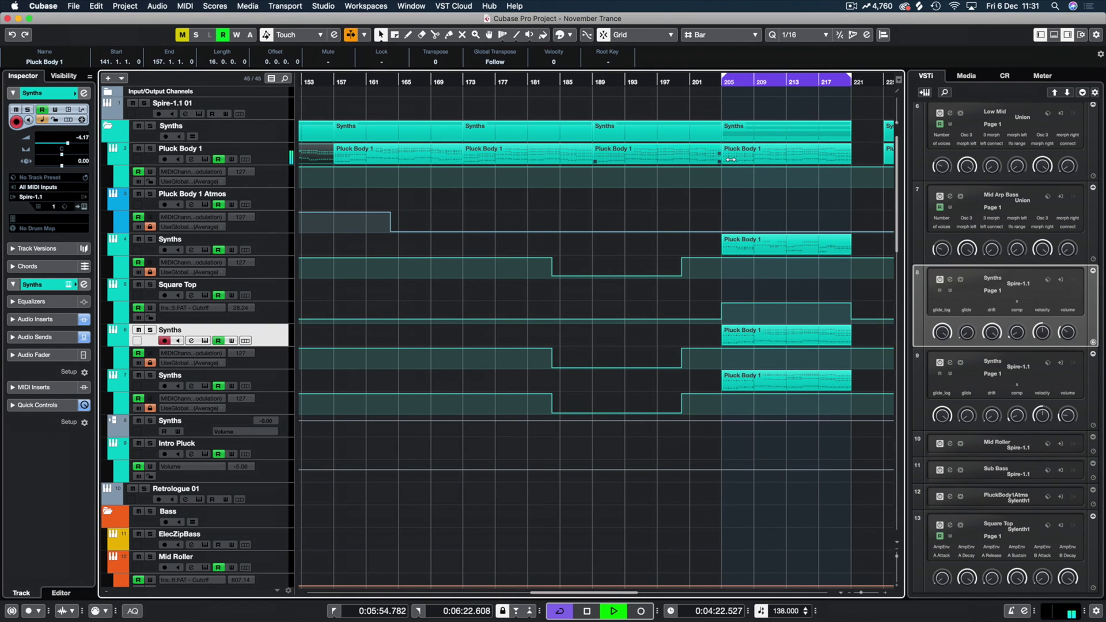
click(747, 160)
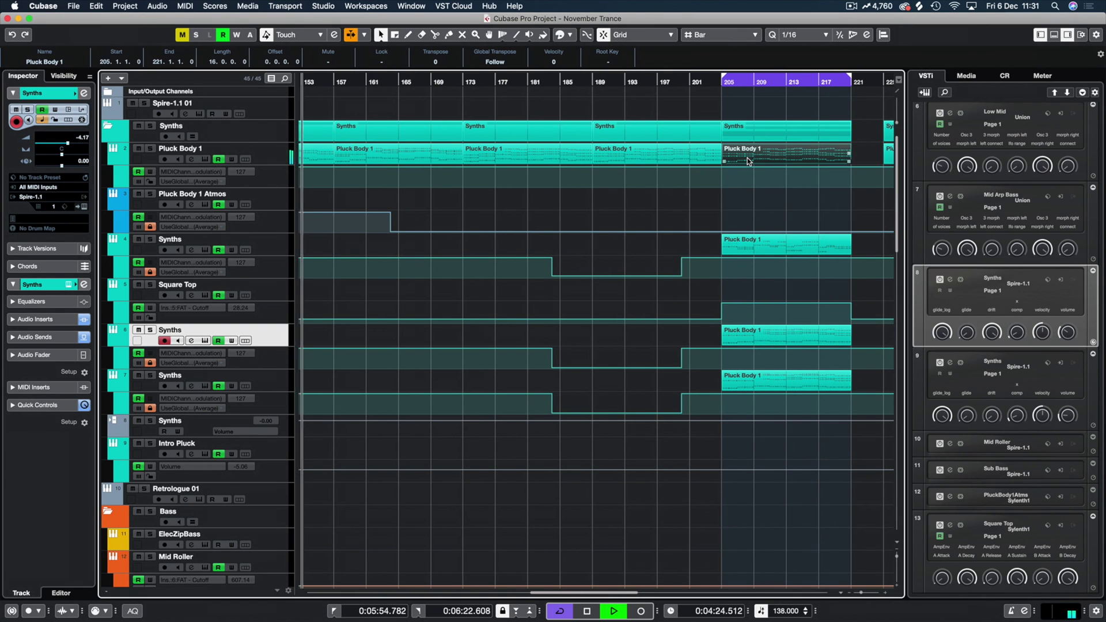
key(l)
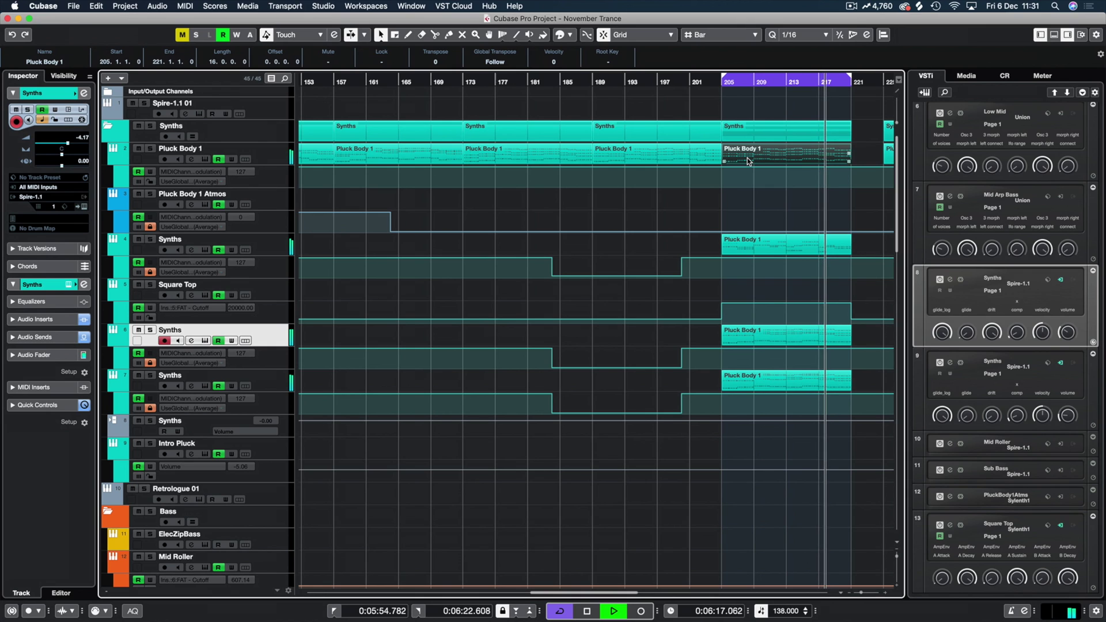
click(364, 161)
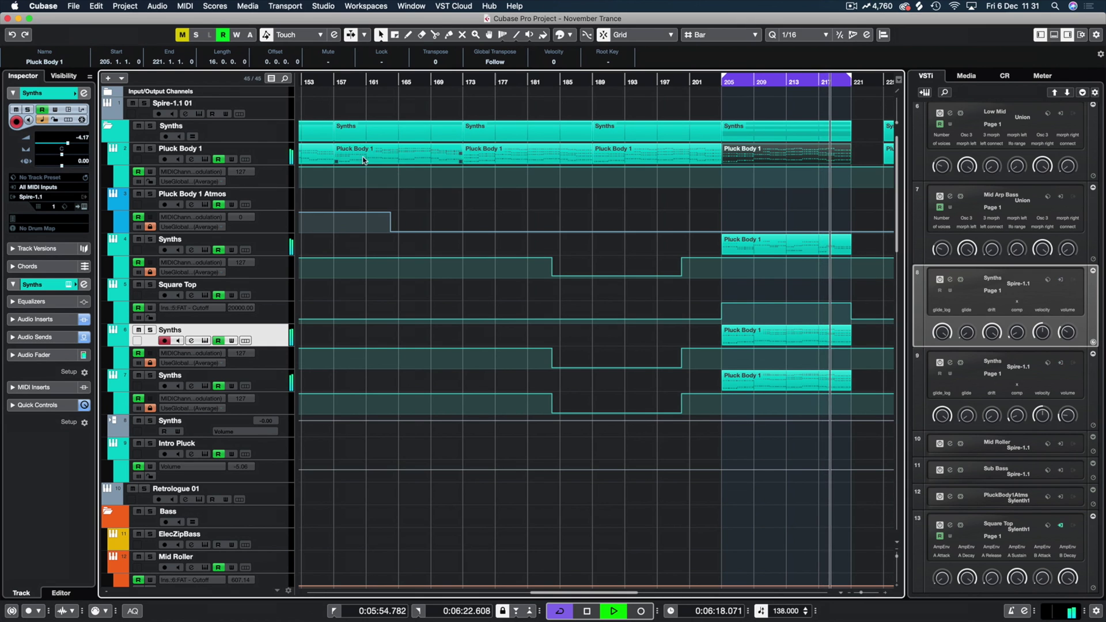
click(772, 152)
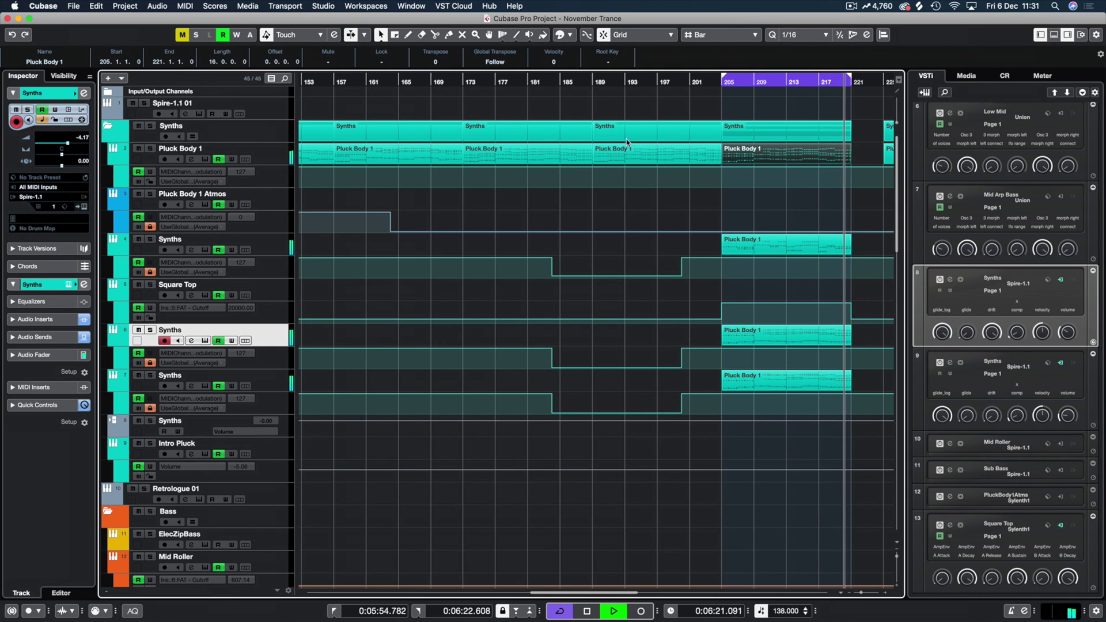
Step: Try the Pluck Body 1 part of bar 189 on the first Synths track during playback, and undo the move
click(593, 83)
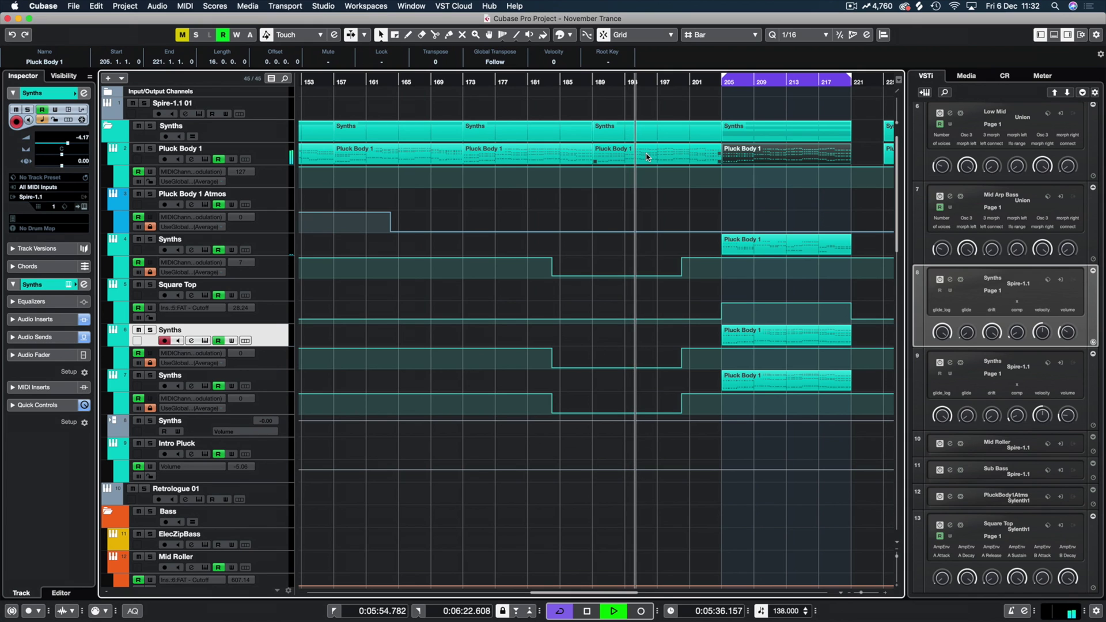
drag(648, 157, 631, 247)
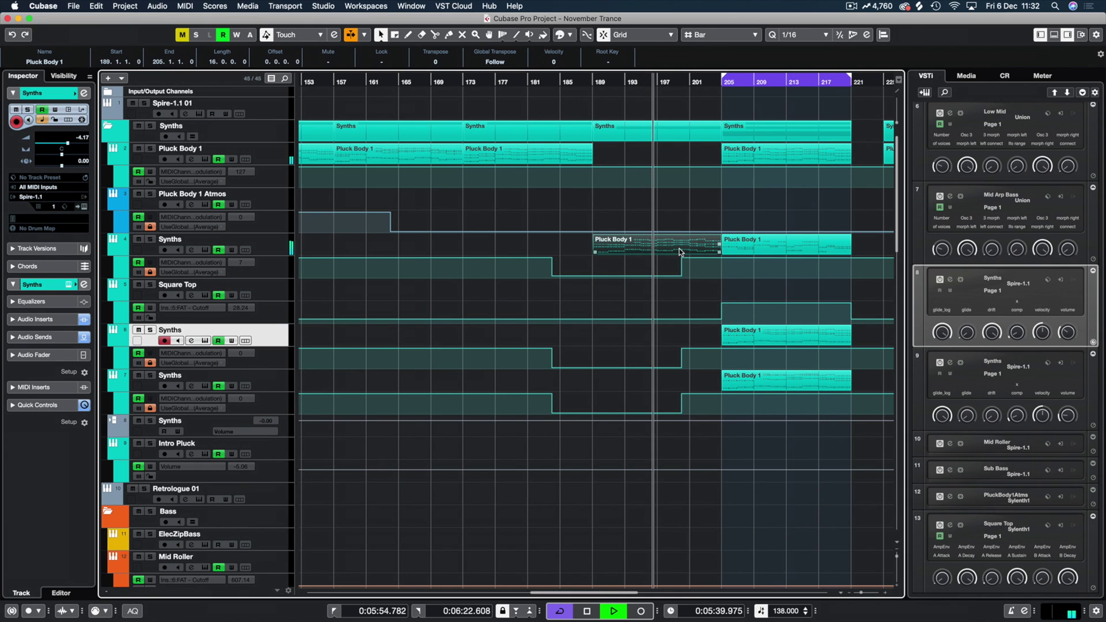
click(685, 81)
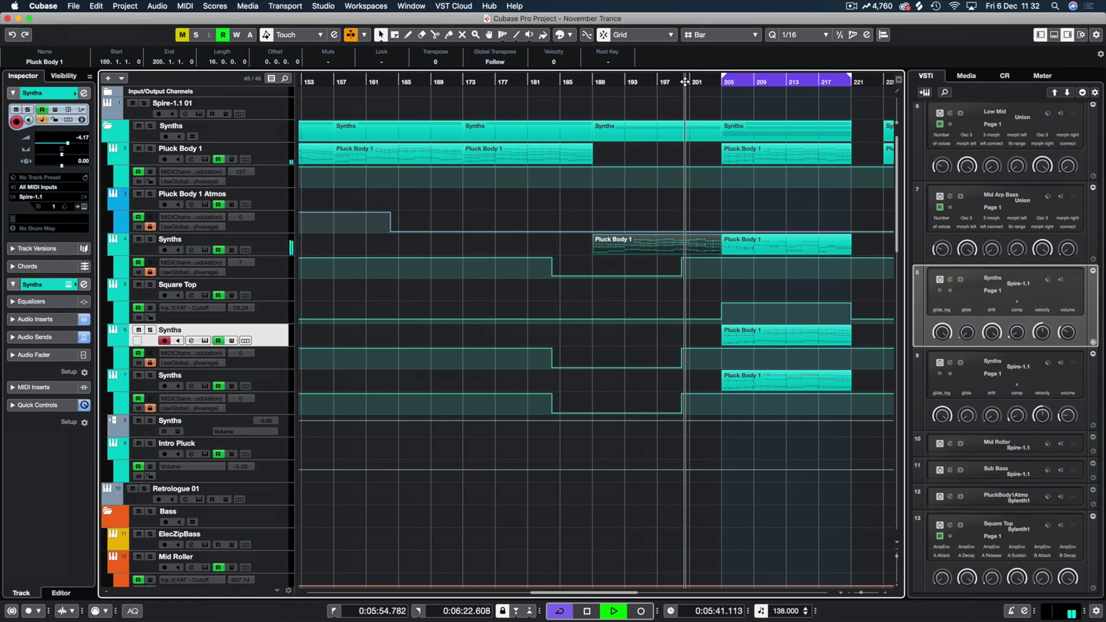
click(686, 247)
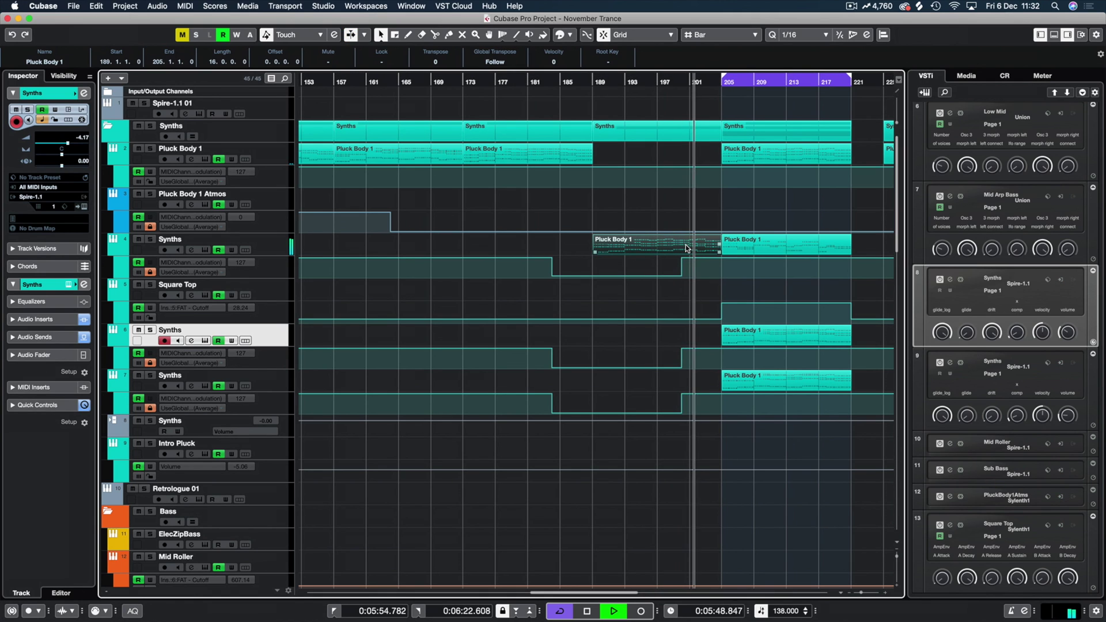
key(ctrl+z)
key(space)
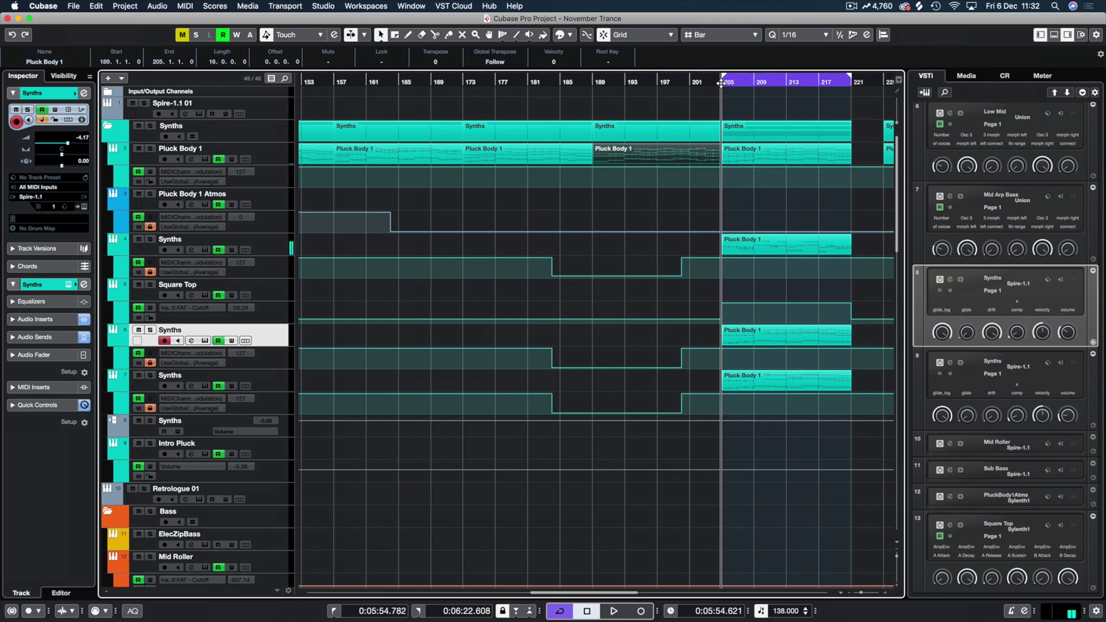
Step: Play the layered Pluck Body 1 and Synths parts from bar 205 for a few bars and stop playback
click(720, 82)
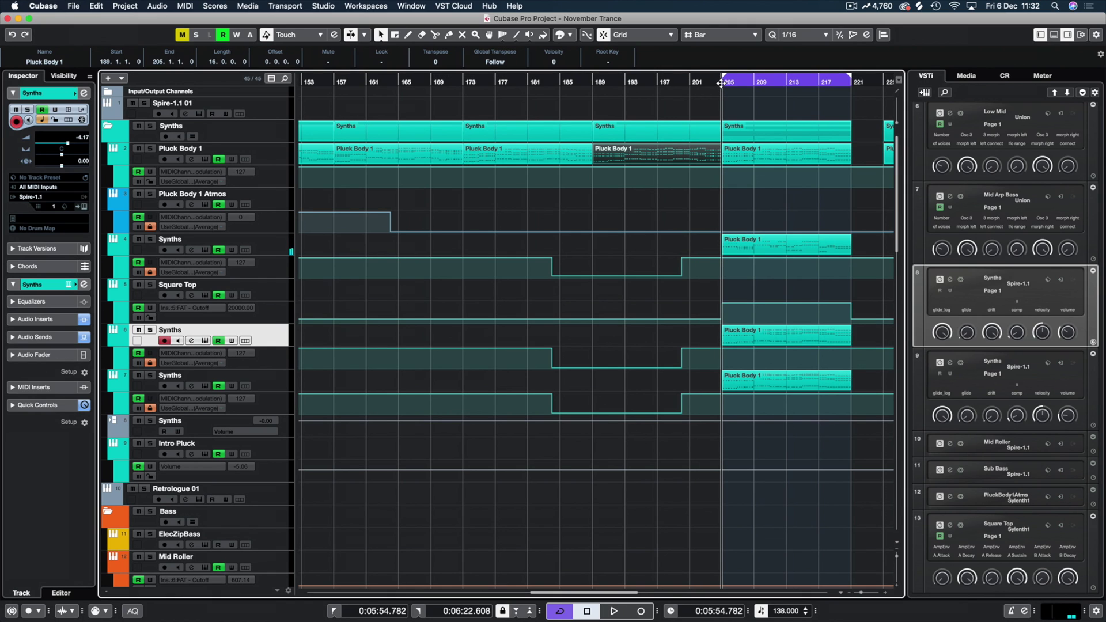
key(space)
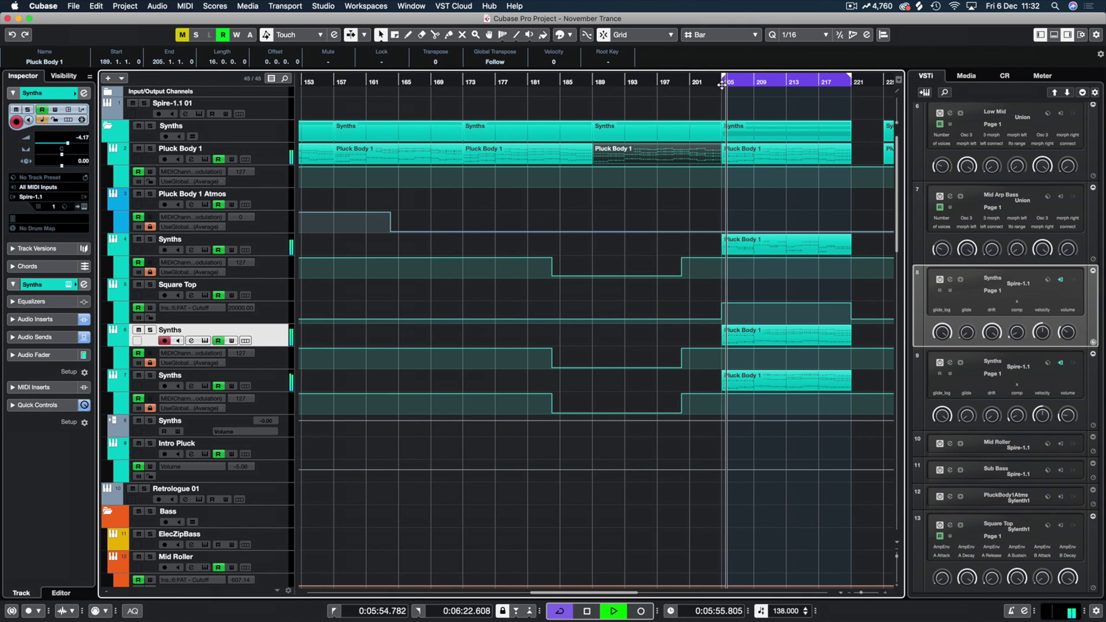
click(727, 210)
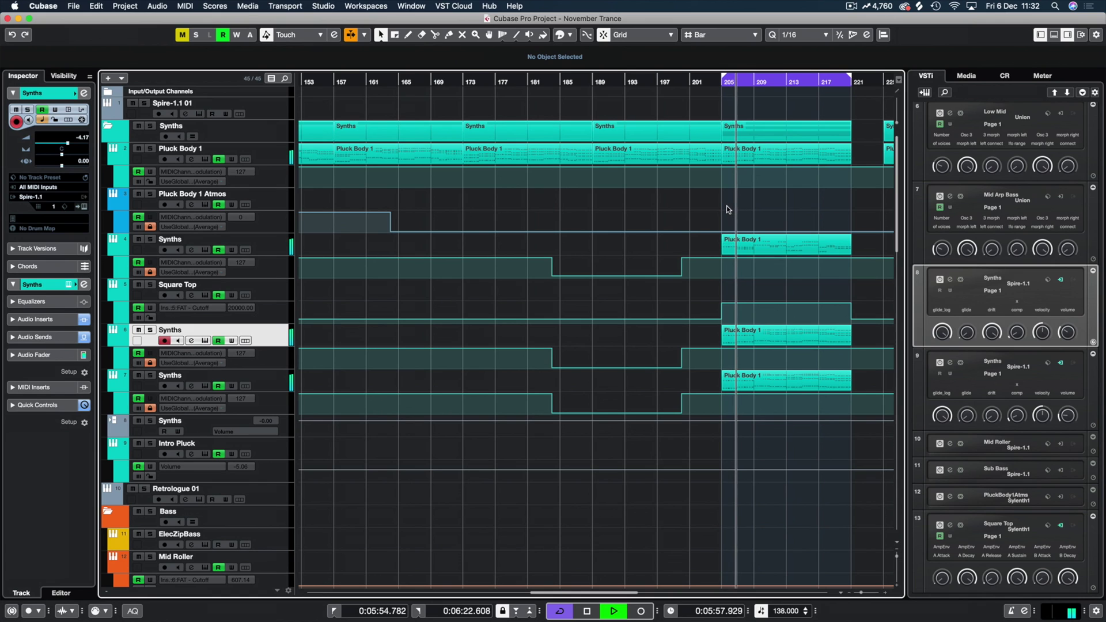
key(space)
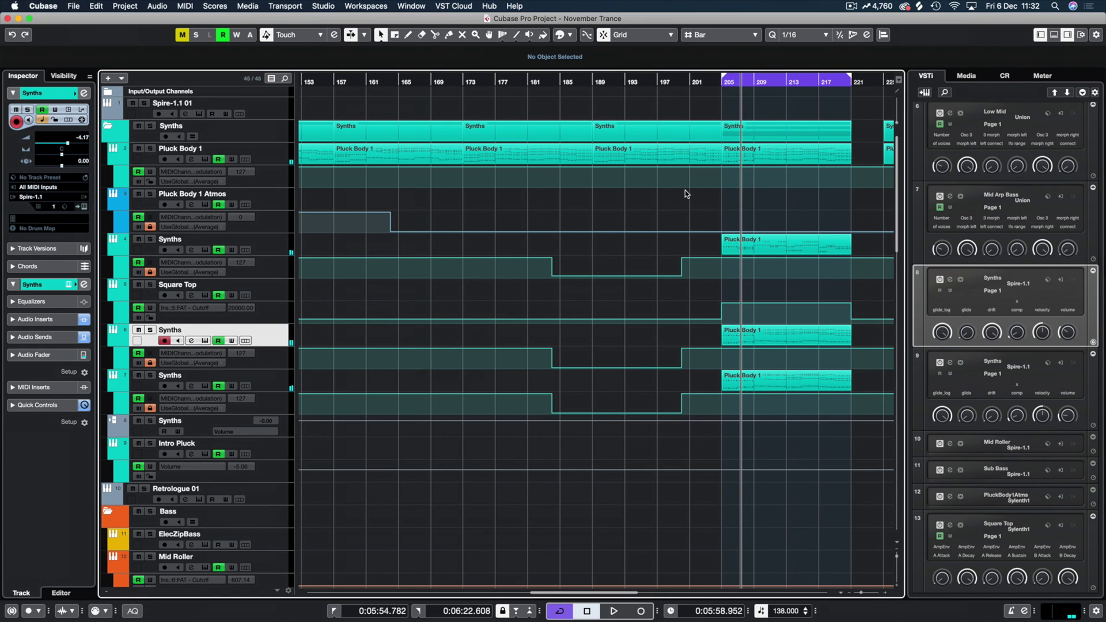
Step: Examine the chord notes of the Pluck Body 1 part at bar 141 in the Key Editor, comparing its place with the layered bar 205 section
scroll(685, 190, left, 5)
click(555, 150)
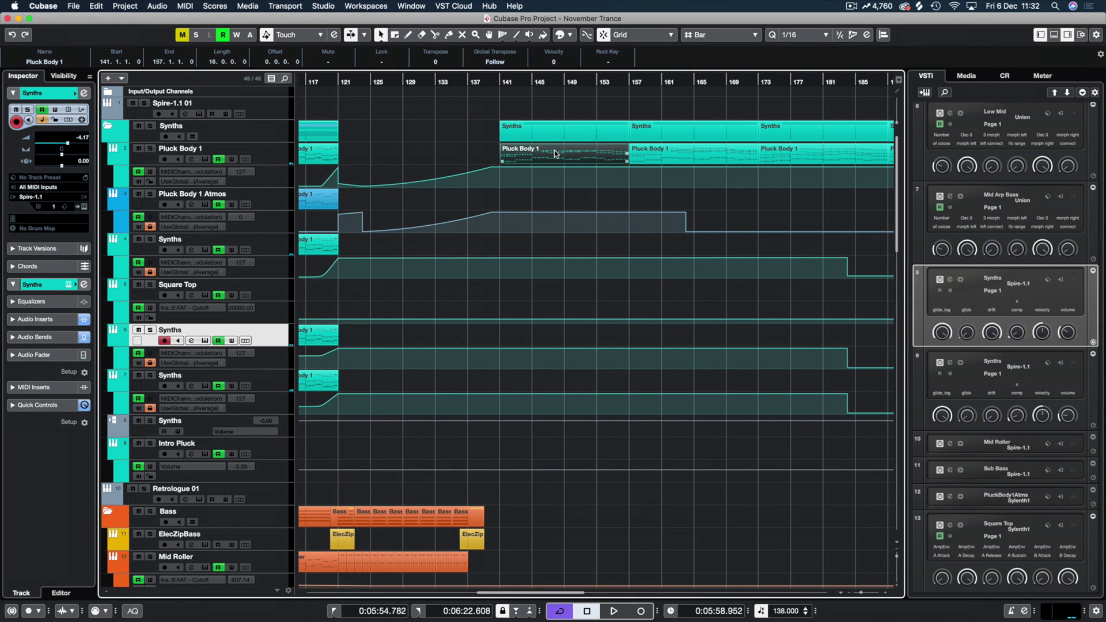
double_click(554, 152)
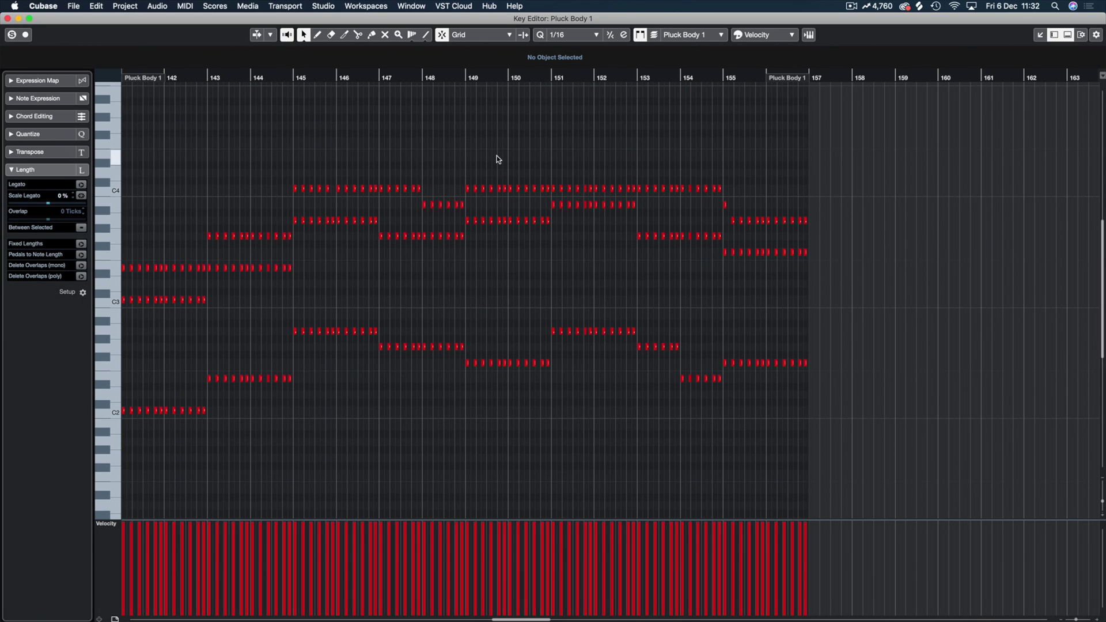
key(Return)
scroll(606, 150, right, 5)
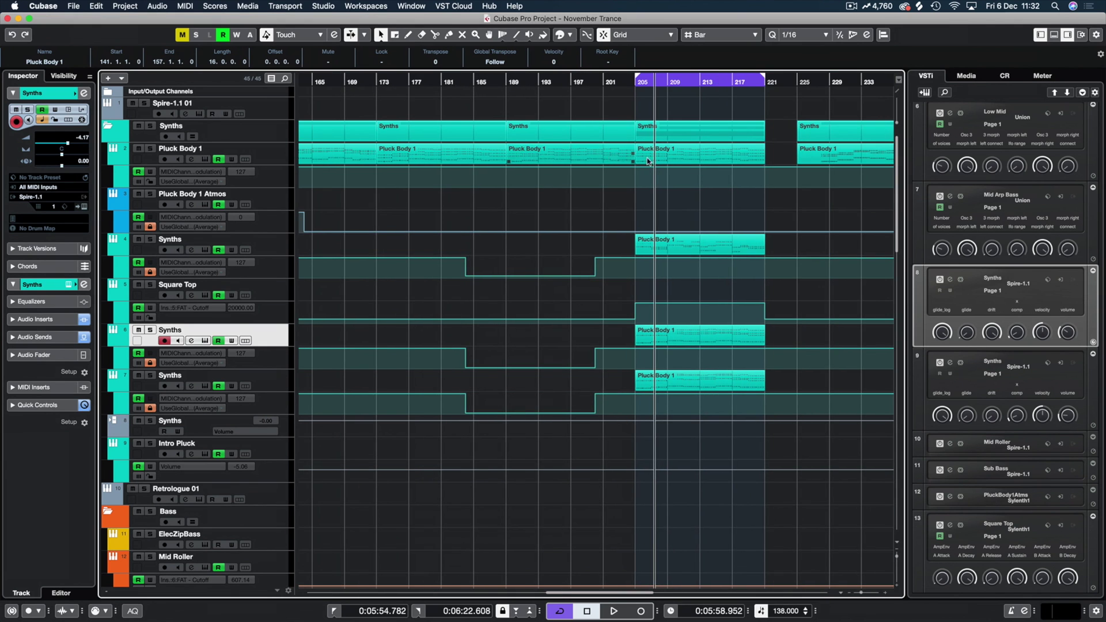
scroll(617, 164, left, 5)
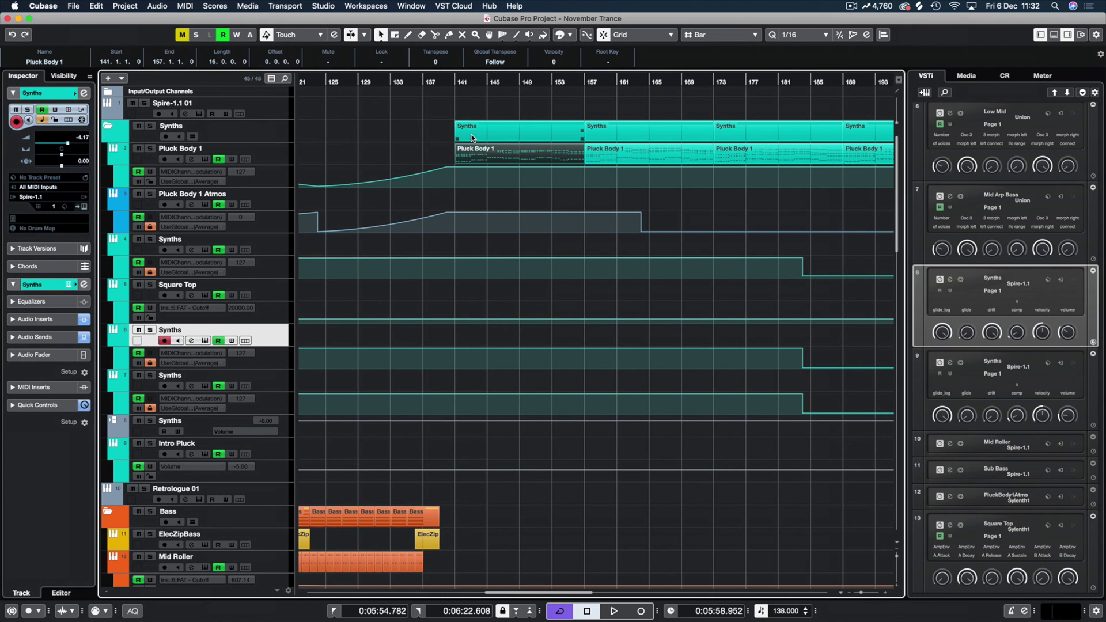
double_click(496, 153)
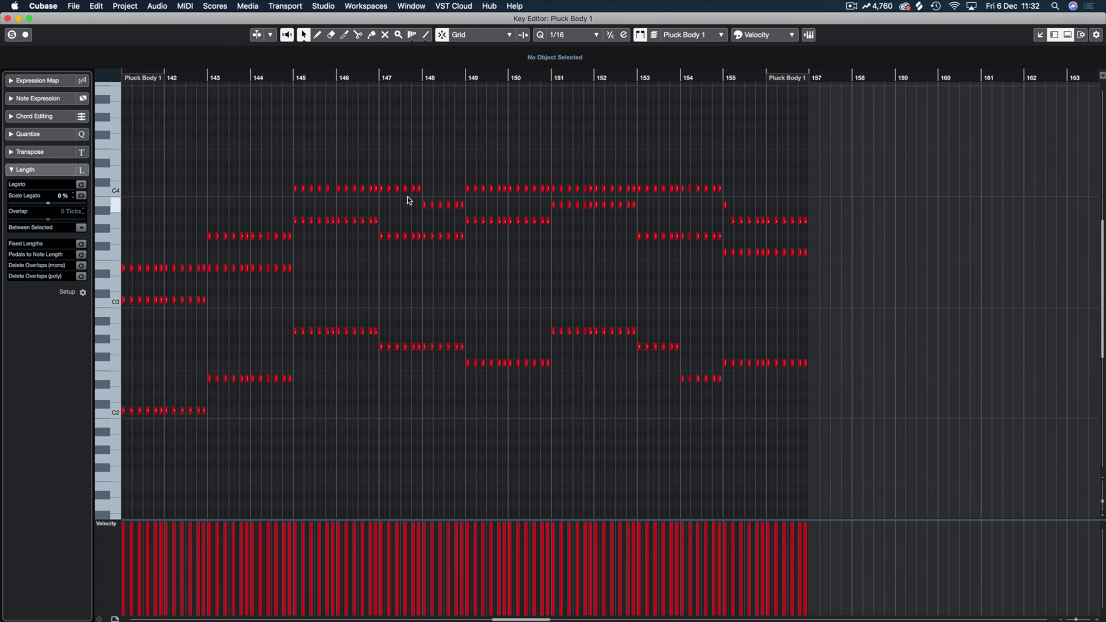
key(Return)
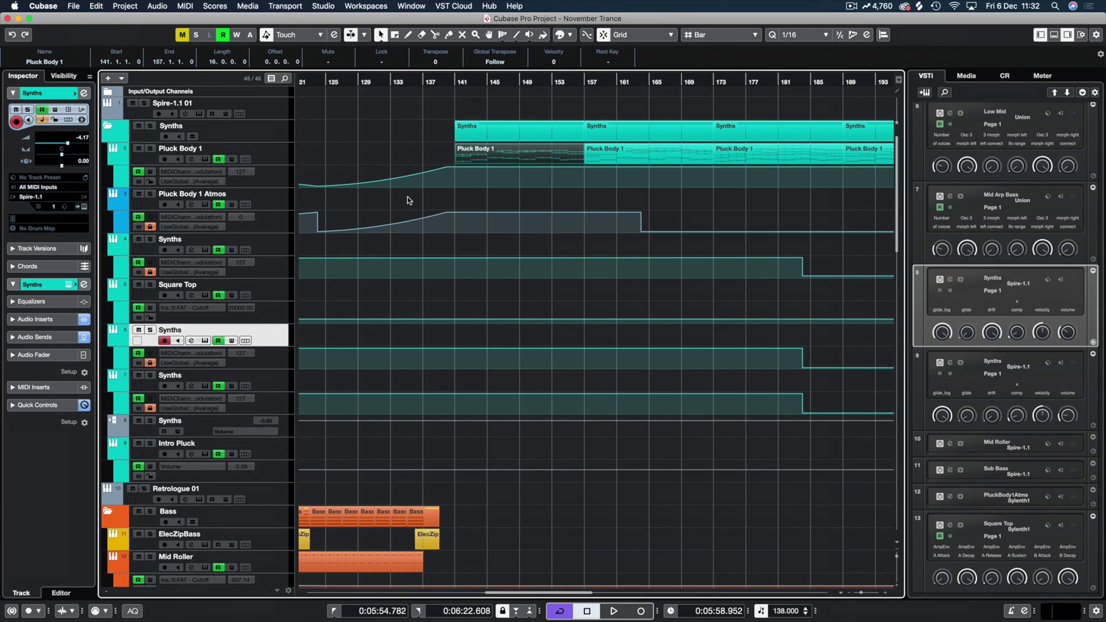